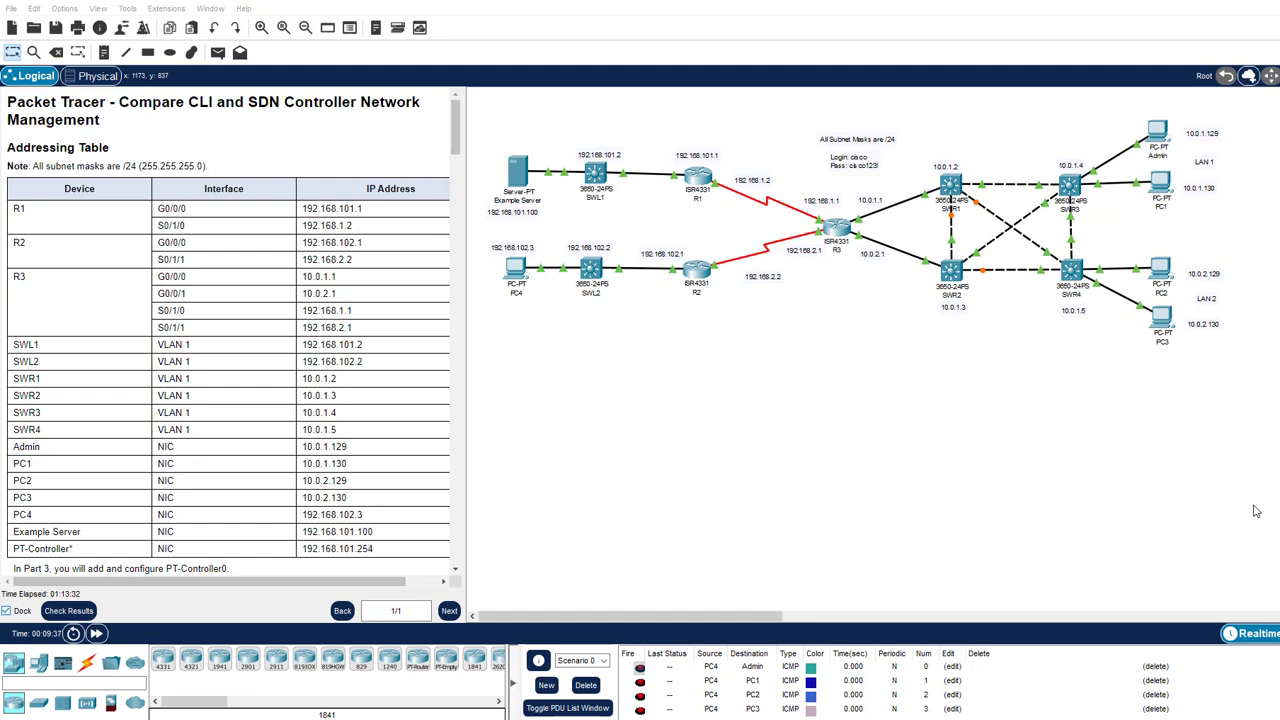
{"action": "scroll", "coordinate": [404, 308], "scroll_direction": "down", "scroll_amount": 2}
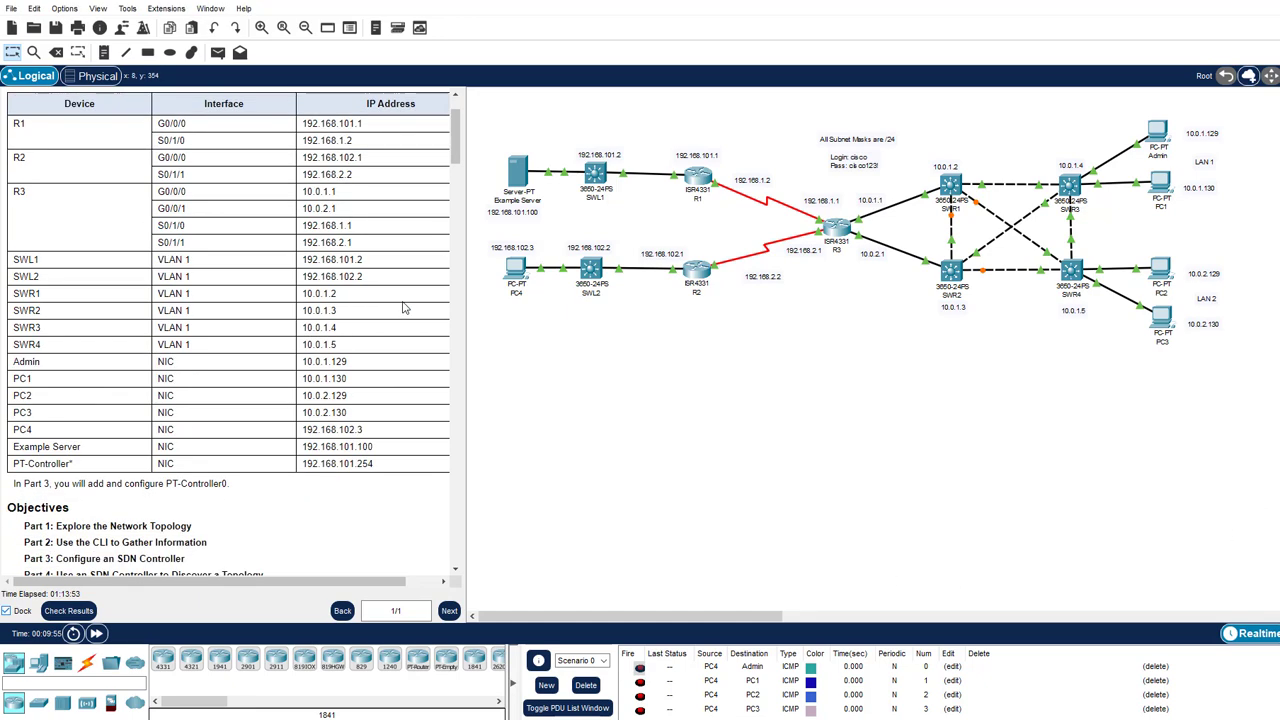
{"action": "scroll", "coordinate": [404, 308], "scroll_direction": "down", "scroll_amount": 4}
{"action": "scroll", "coordinate": [404, 308], "scroll_direction": "down", "scroll_amount": 2}
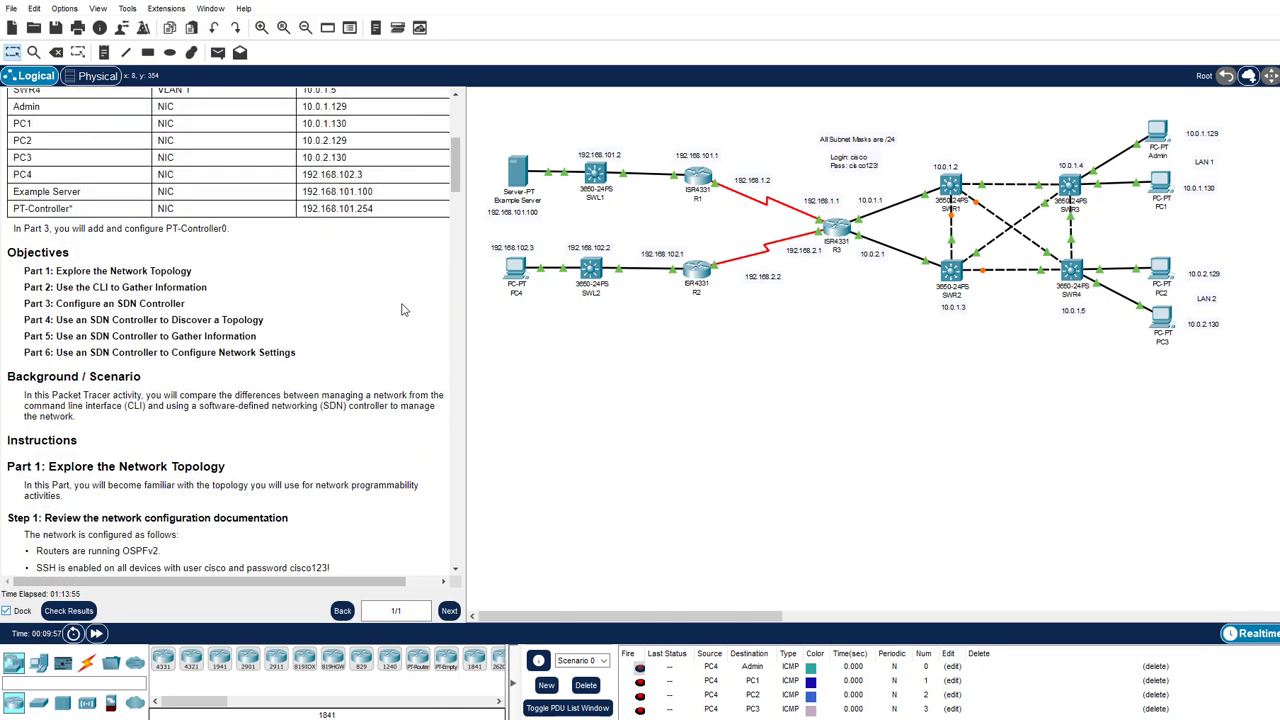
{"action": "scroll", "coordinate": [404, 308], "scroll_direction": "down", "scroll_amount": 2}
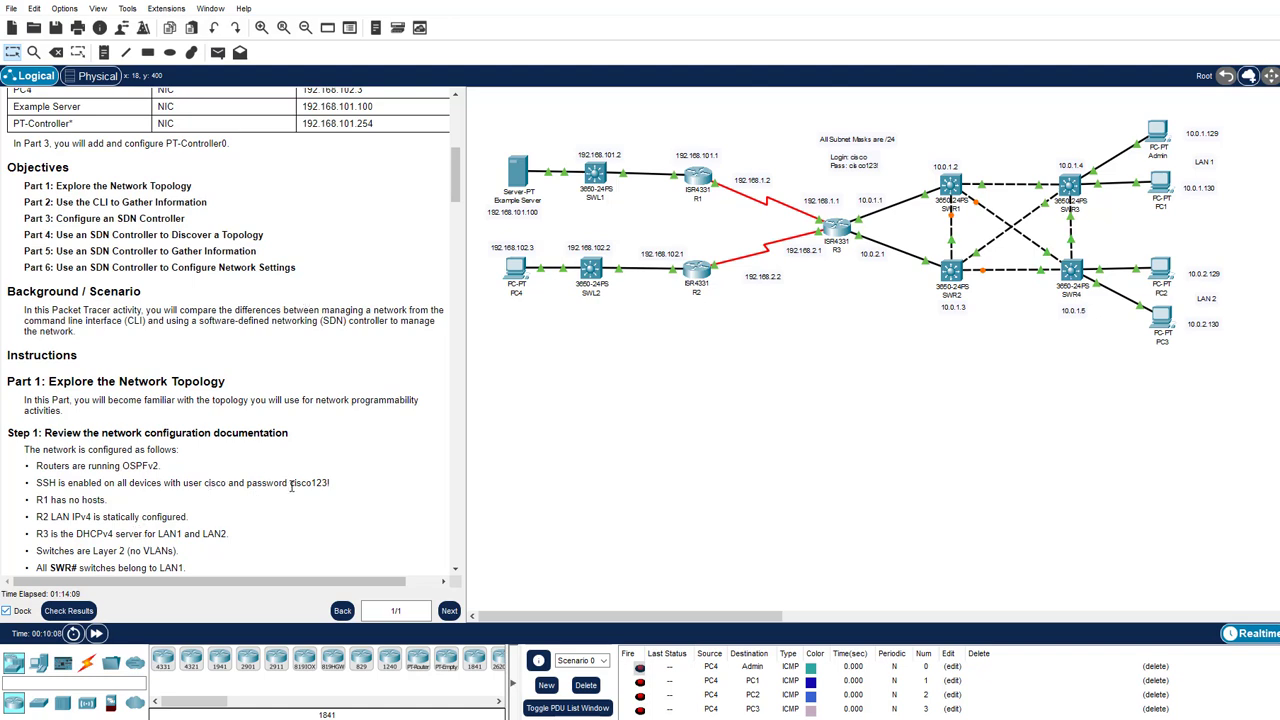
{"action": "double_click", "coordinate": [337, 483]}
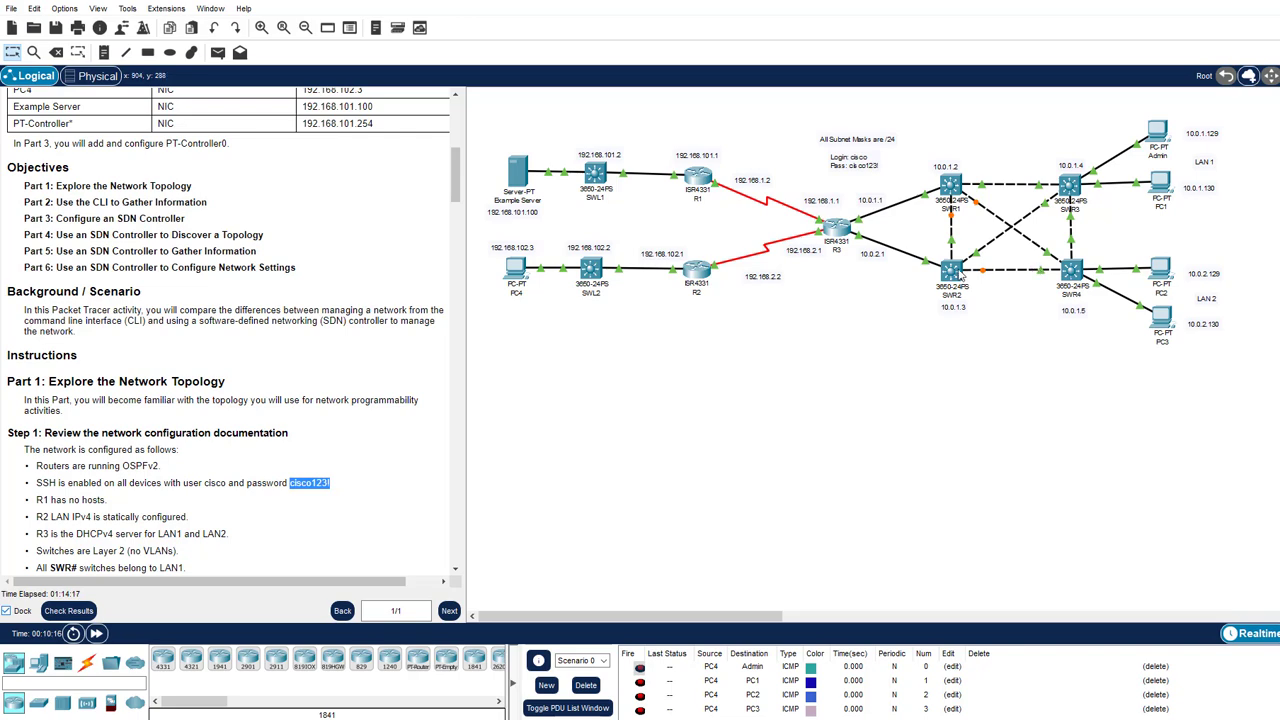
{"action": "scroll", "coordinate": [310, 360], "scroll_direction": "down", "scroll_amount": 3}
{"action": "scroll", "coordinate": [330, 362], "scroll_direction": "down", "scroll_amount": 4}
{"action": "scroll", "coordinate": [336, 364], "scroll_direction": "down", "scroll_amount": 2}
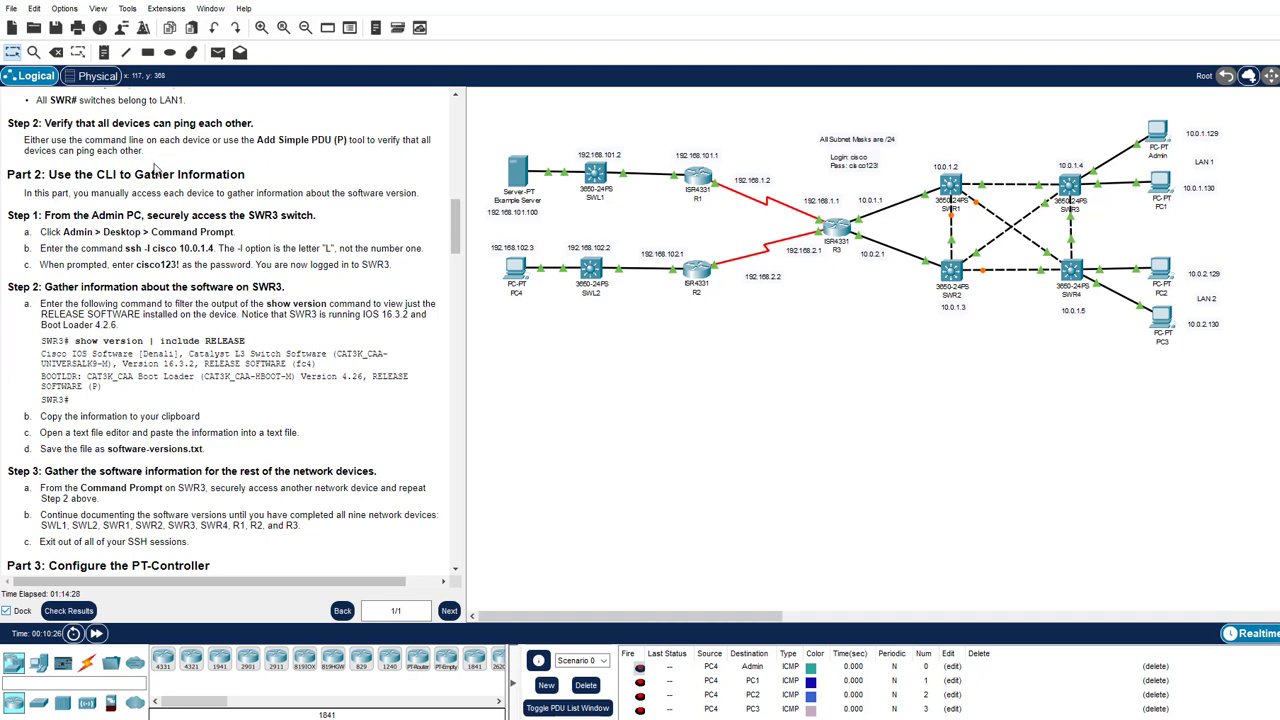
{"action": "scroll", "coordinate": [160, 170], "scroll_direction": "up", "scroll_amount": 2}
{"action": "scroll", "coordinate": [188, 183], "scroll_direction": "up", "scroll_amount": 2}
{"action": "scroll", "coordinate": [188, 185], "scroll_direction": "up", "scroll_amount": 3}
{"action": "scroll", "coordinate": [196, 208], "scroll_direction": "up", "scroll_amount": 2}
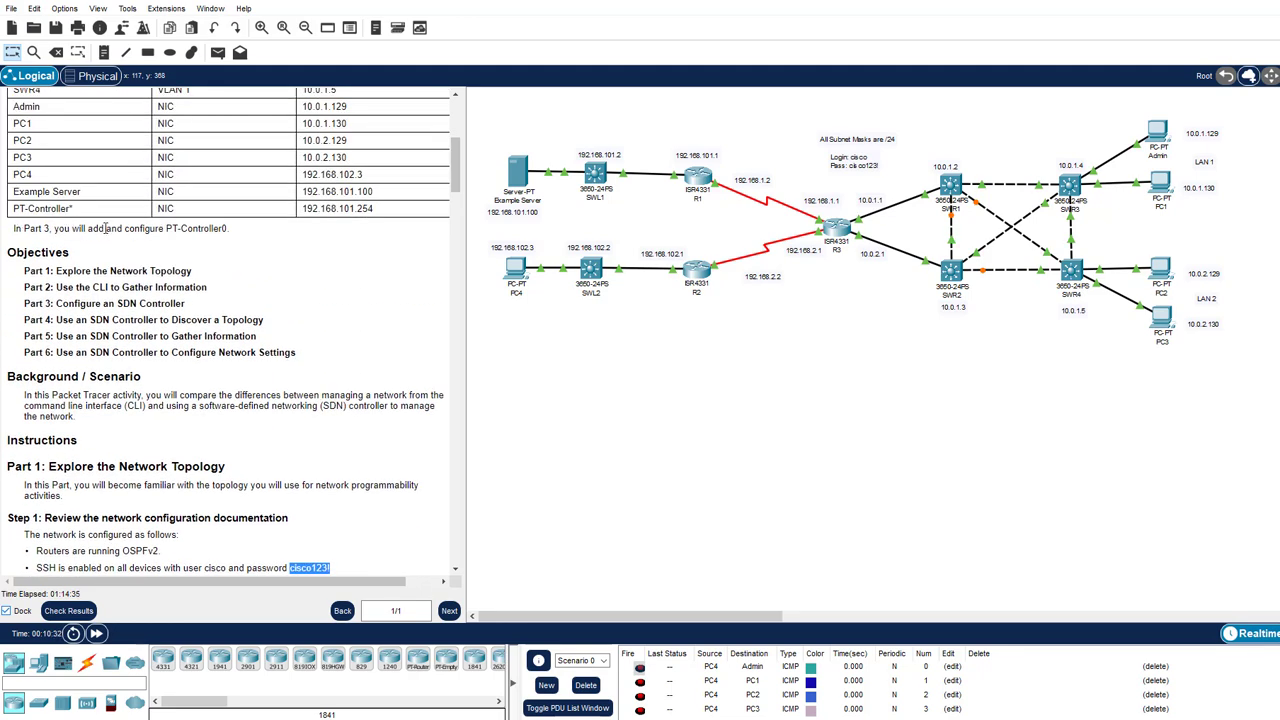
{"action": "scroll", "coordinate": [258, 270], "scroll_direction": "down", "scroll_amount": 2}
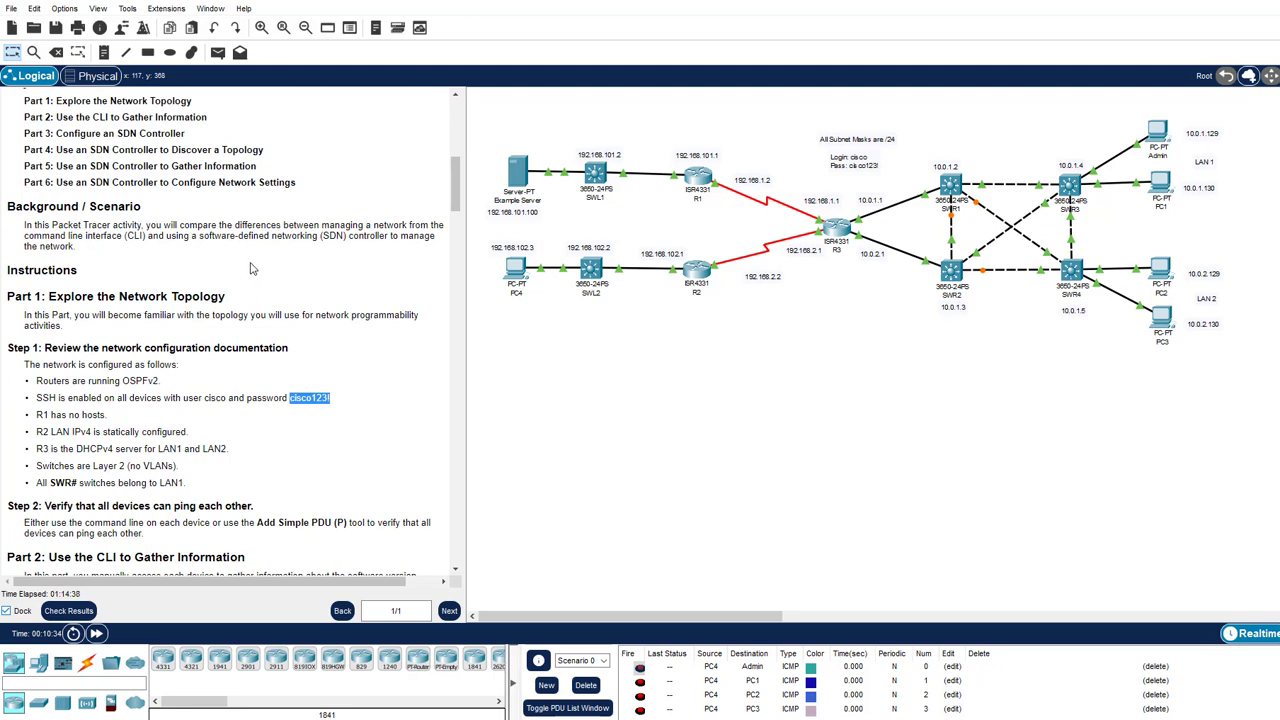
{"action": "scroll", "coordinate": [252, 268], "scroll_direction": "down", "scroll_amount": 3}
{"action": "scroll", "coordinate": [250, 270], "scroll_direction": "down", "scroll_amount": 2}
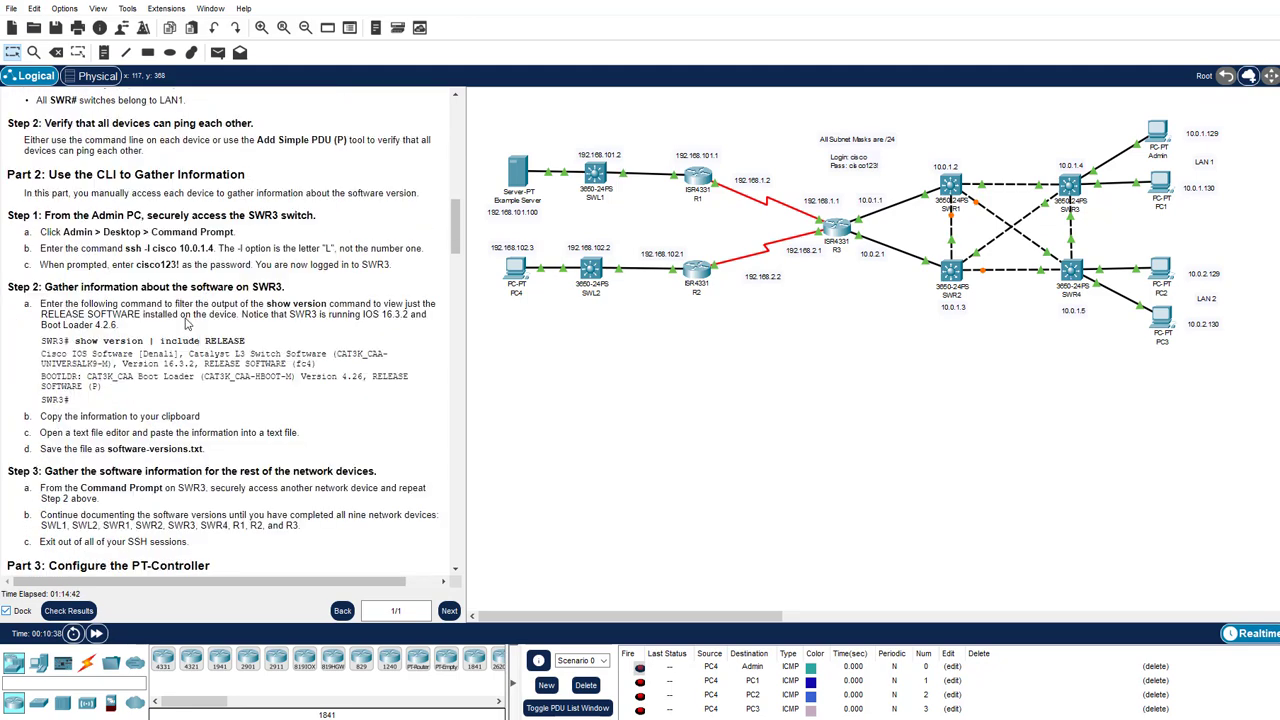
{"action": "scroll", "coordinate": [207, 263], "scroll_direction": "down", "scroll_amount": 1}
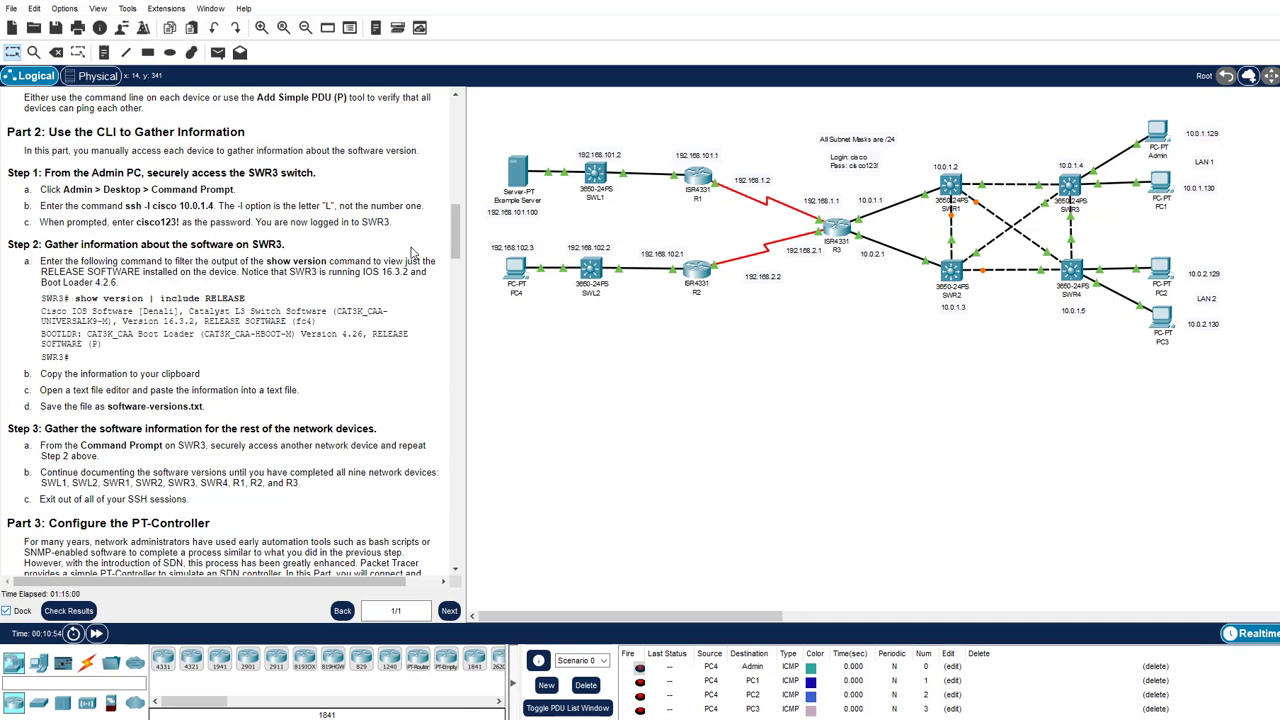
{"action": "left_click", "coordinate": [1158, 133]}
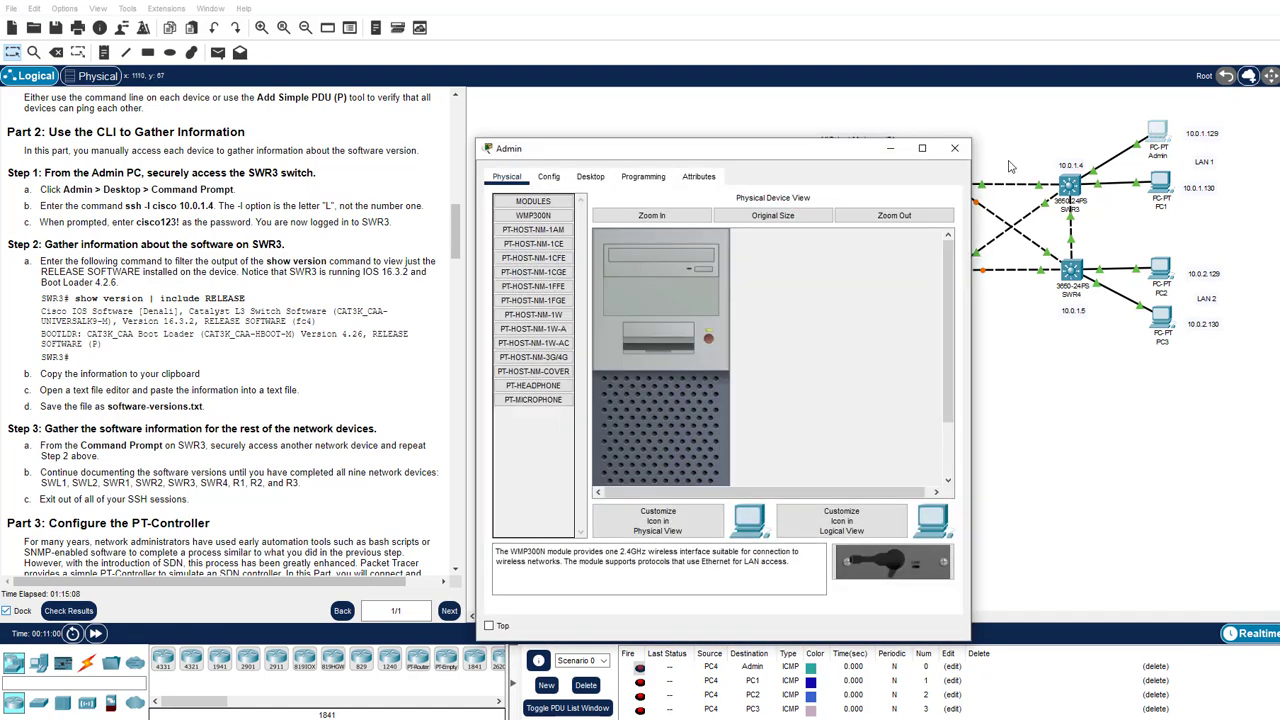
{"action": "left_click", "coordinate": [591, 177]}
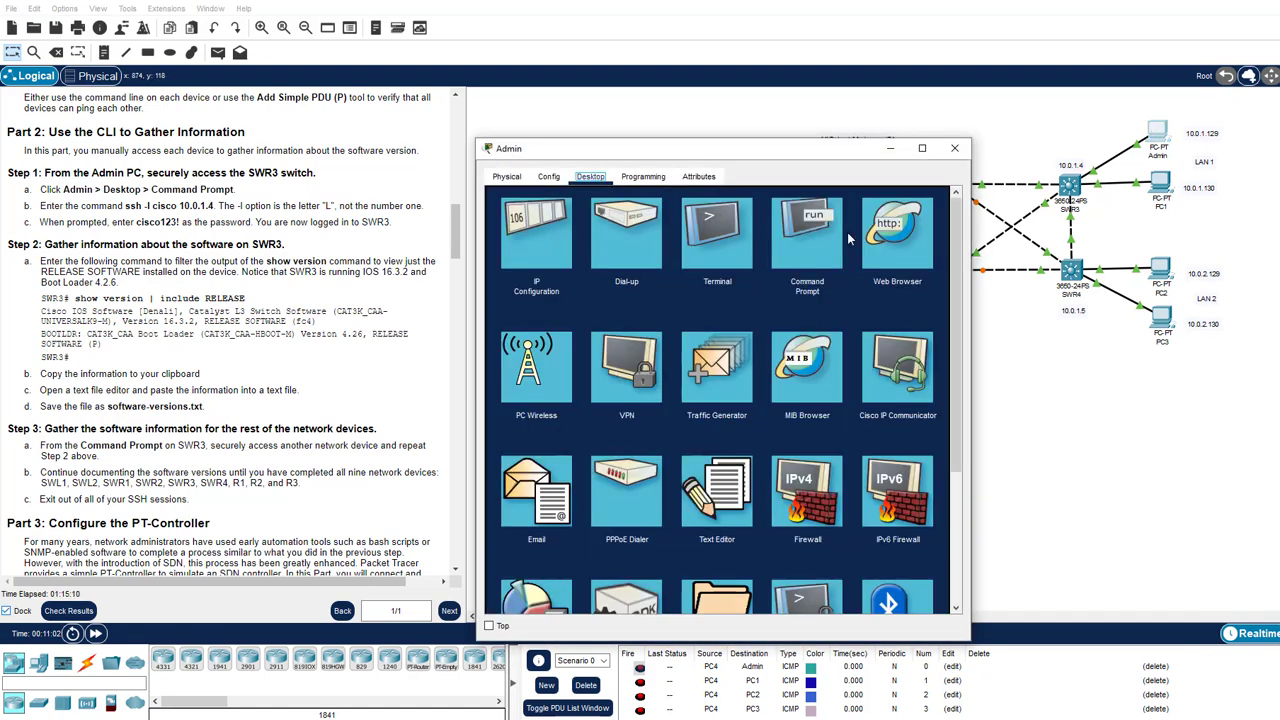
{"action": "left_click", "coordinate": [807, 232]}
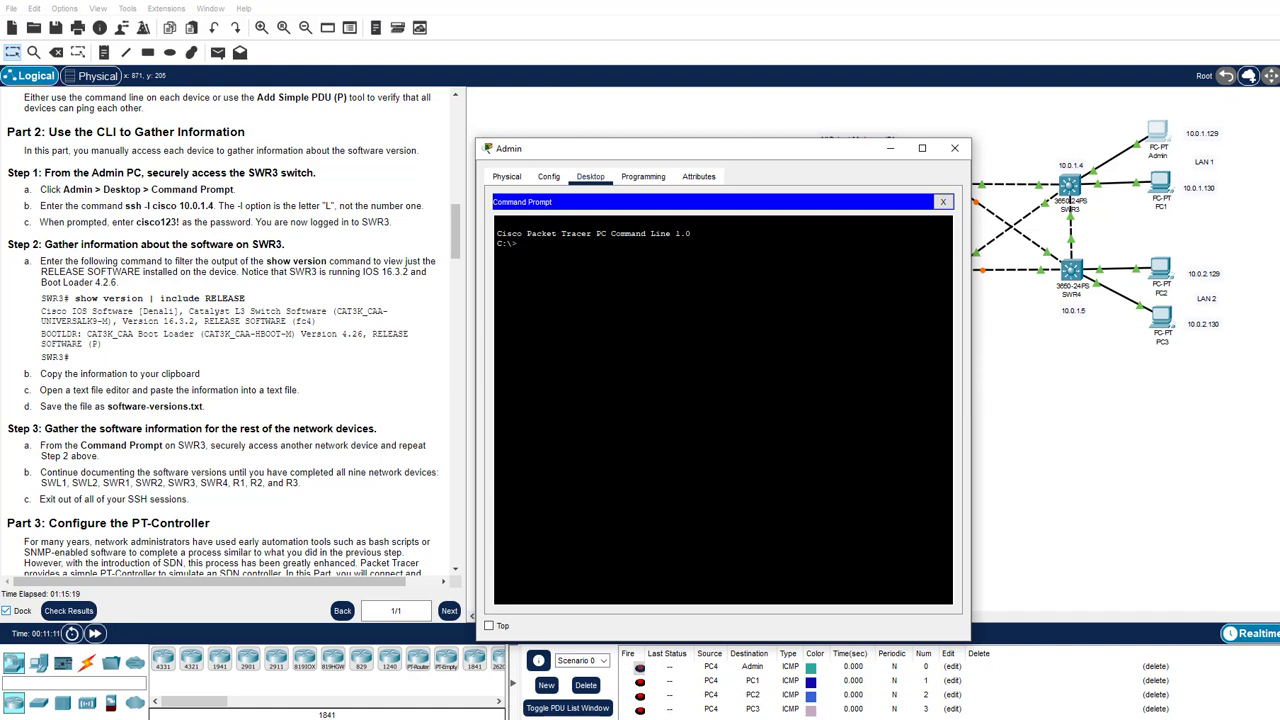
{"action": "type", "text": "sh"}
{"action": "type", "text": " -l"}
{"action": "type", "text": " cisco 10.0.1.4"}
{"action": "key", "text": "Return"}
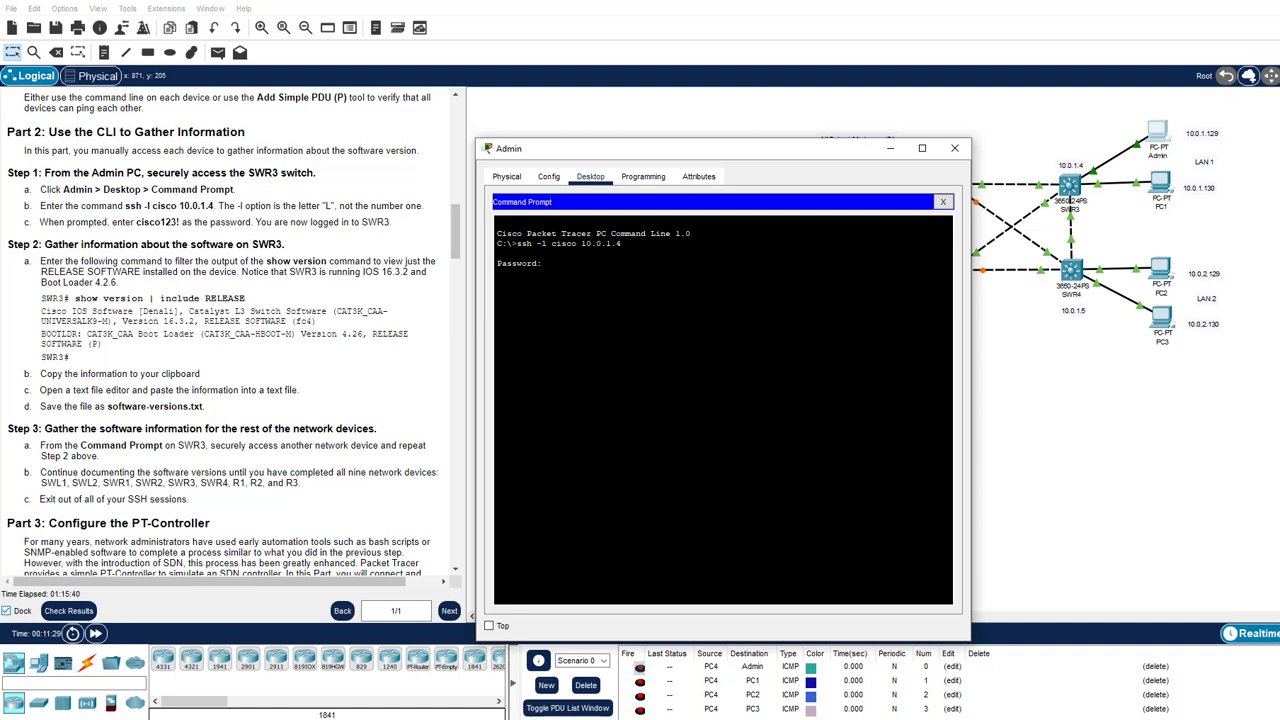
{"action": "key", "text": "Return"}
Run show version | include RELEASE on SWR3 and highlight the reported Version 16.3.2
{"action": "type", "text": "show version | "}
{"action": "type", "text": "include RELEASE"}
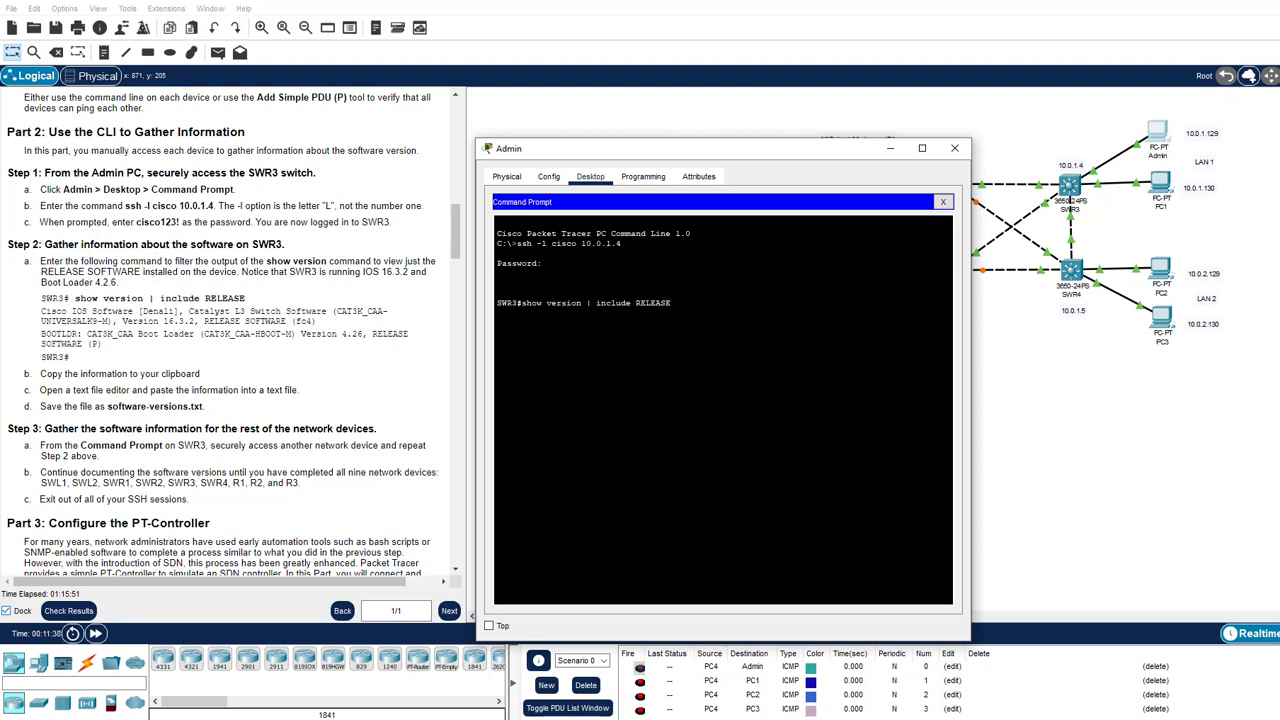
{"action": "key", "text": "Return"}
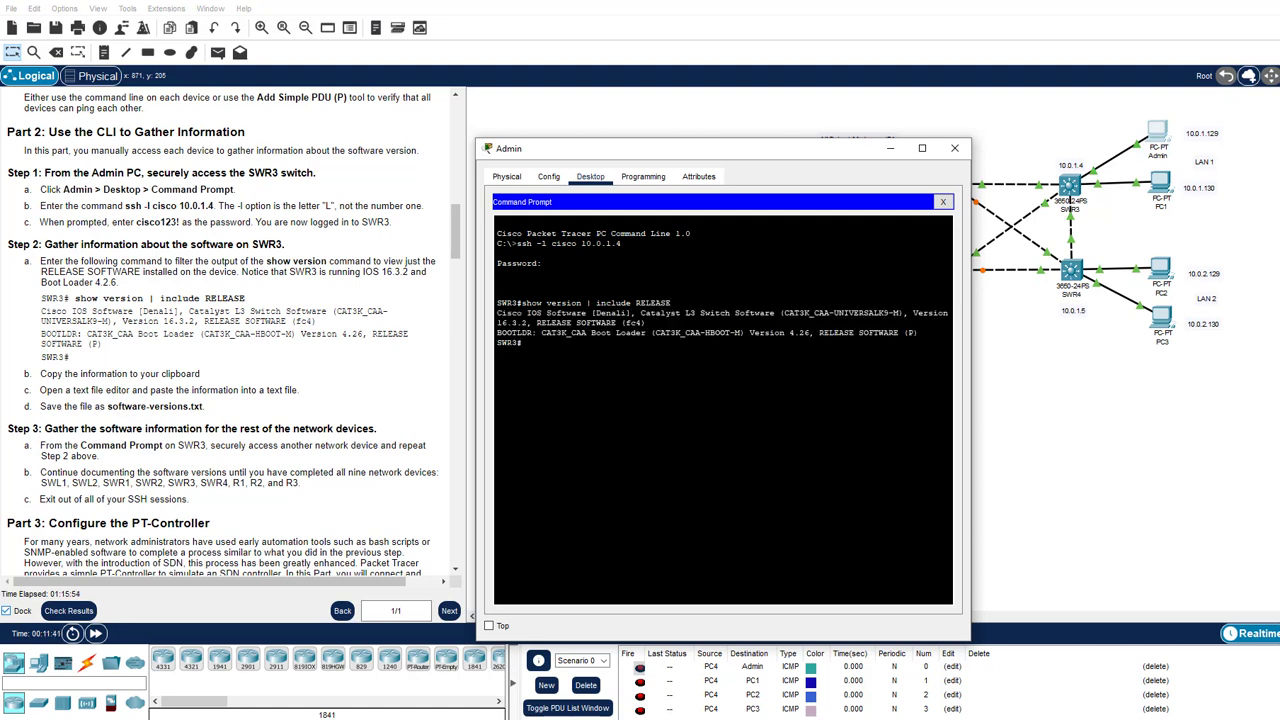
{"action": "left_click_drag", "start_coordinate": [497, 323], "coordinate": [527, 323]}
{"action": "left_click_drag", "start_coordinate": [913, 313], "coordinate": [527, 323]}
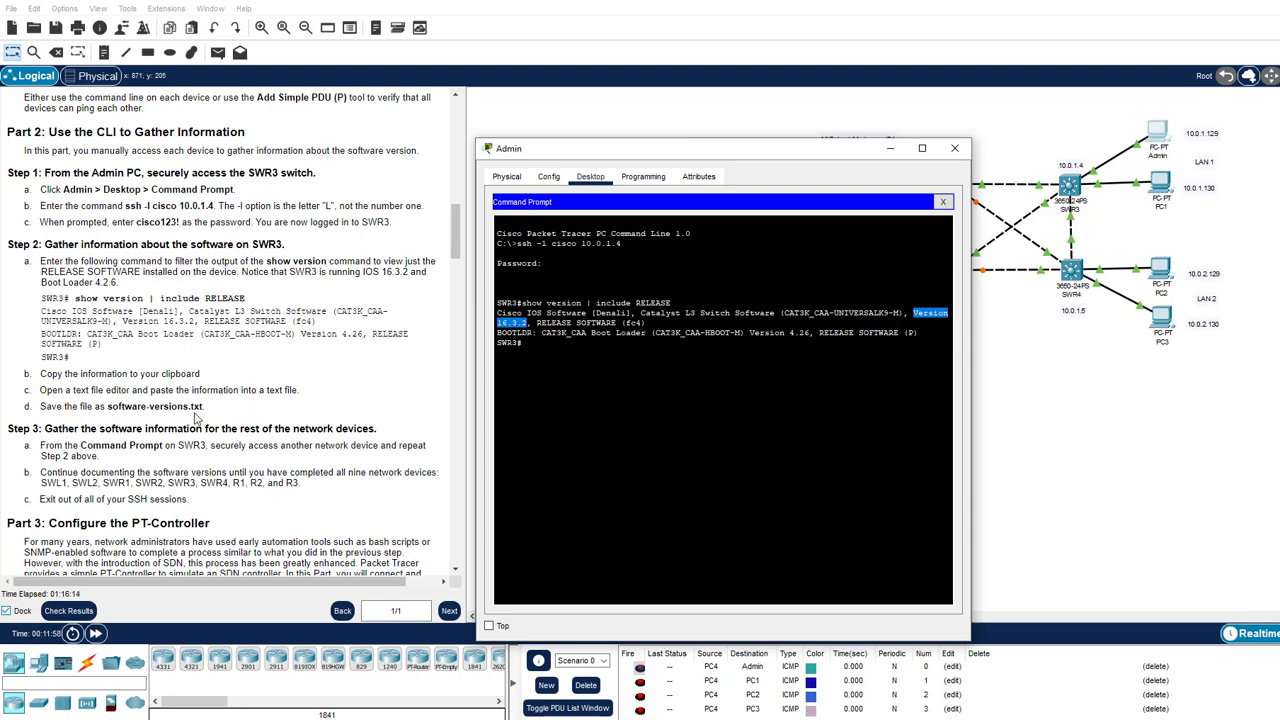
{"action": "scroll", "coordinate": [197, 418], "scroll_direction": "down", "scroll_amount": 5}
{"action": "type", "text": "ssh"}
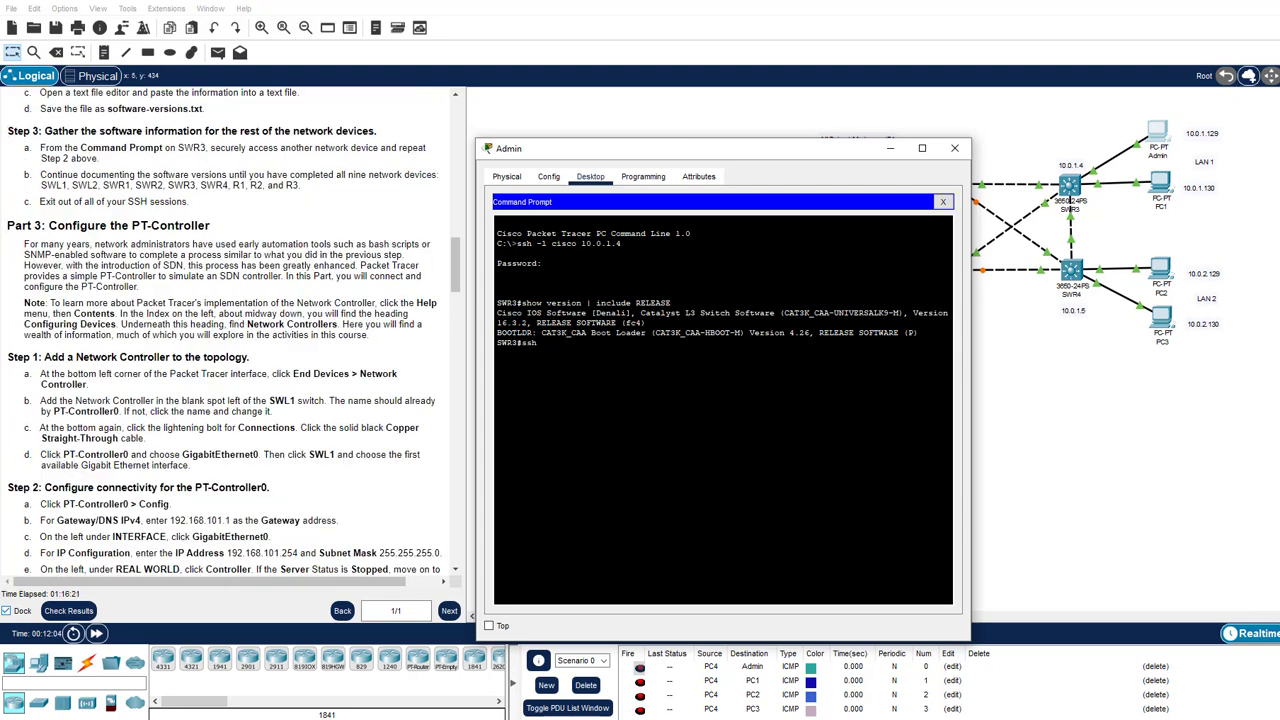
SSH from SWR3 to SWR4 at 10.0.1.5 and run show version | include RELEASE
{"action": "type", "text": "-l"}
{"action": "type", "text": " cisco 10"}
{"action": "type", "text": ".0.1.5"}
{"action": "key", "text": "Return"}
{"action": "key", "text": "Return"}
{"action": "type", "text": "sho version | include release"}
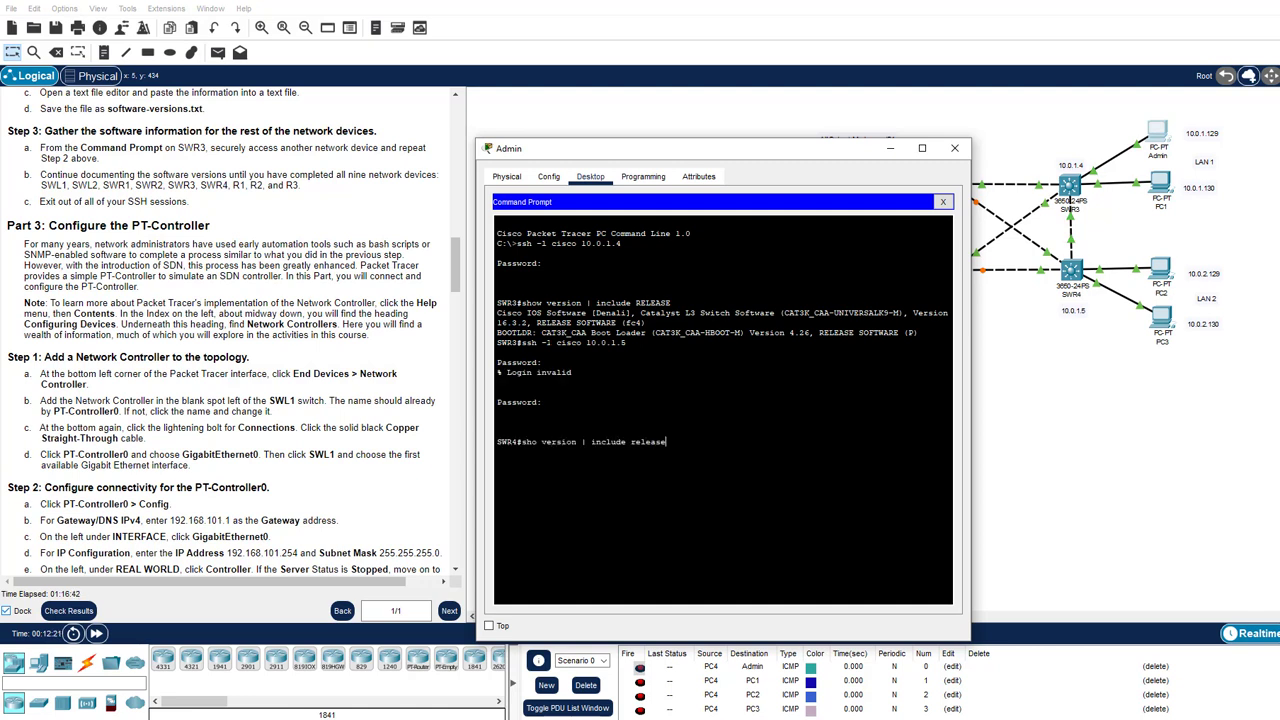
{"action": "key", "text": "BackSpace"}
{"action": "key", "text": "BackSpace"}
{"action": "key", "text": "BackSpace"}
{"action": "type", "text": "RELEASE"}
{"action": "key", "text": "Return"}
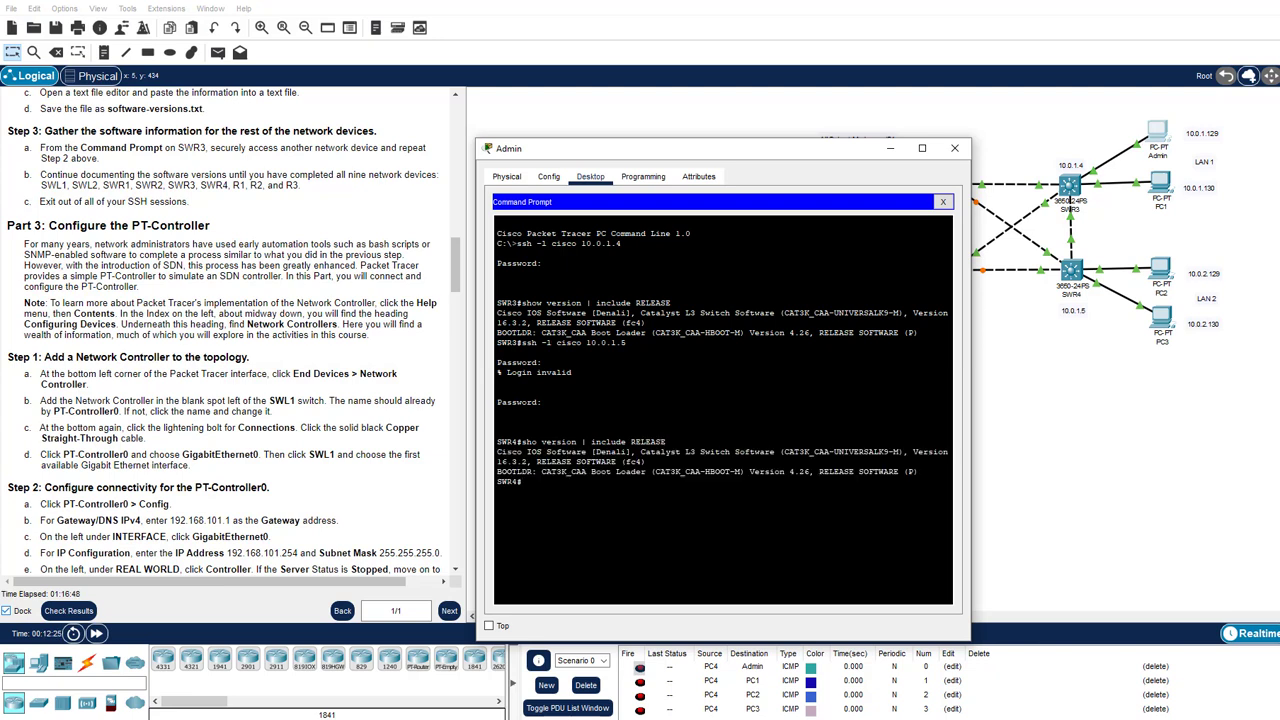
Move the Admin window aside to view the topology, then back
{"action": "left_click_drag", "start_coordinate": [727, 152], "coordinate": [790, 352]}
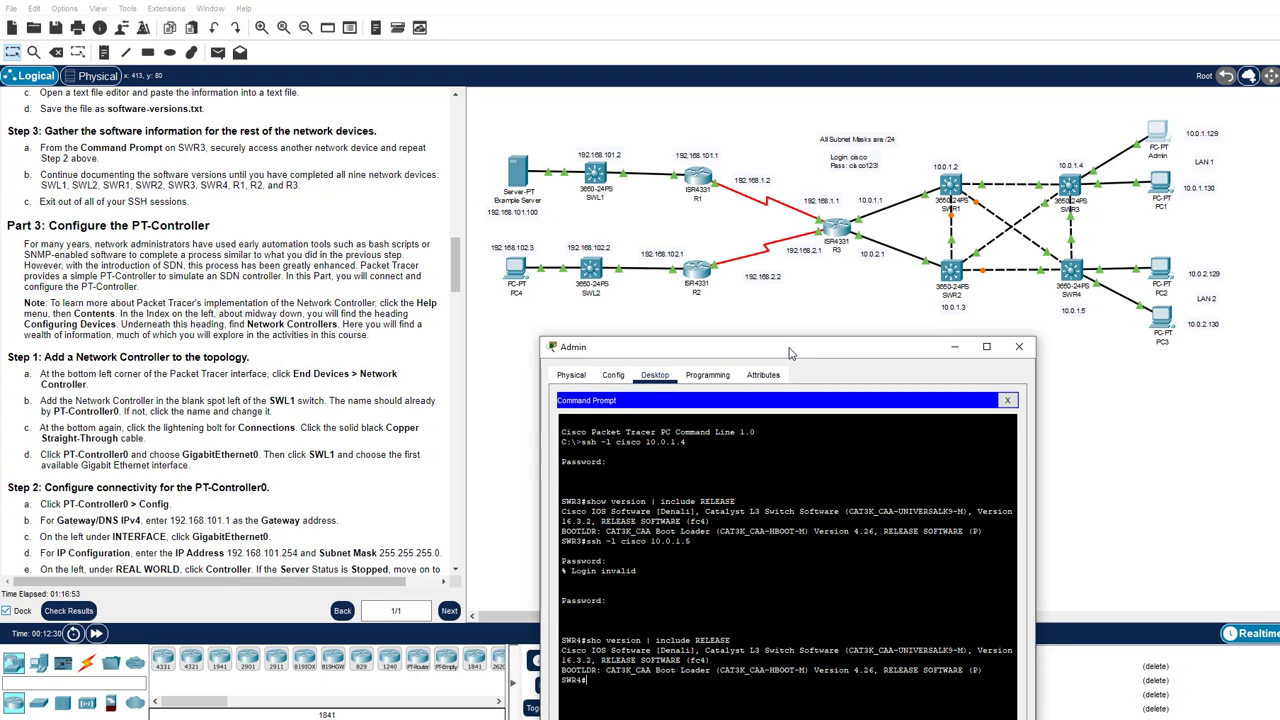
{"action": "left_click_drag", "start_coordinate": [790, 352], "coordinate": [783, 135]}
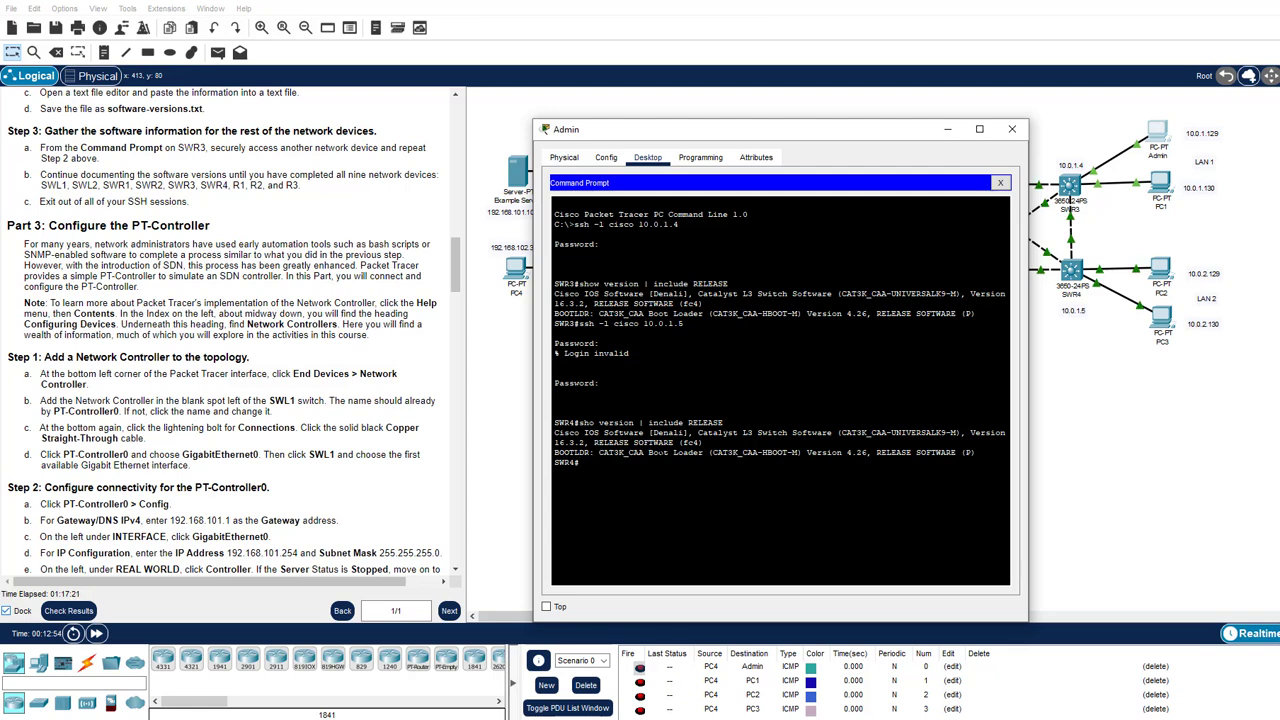
{"action": "scroll", "coordinate": [235, 446], "scroll_direction": "down", "scroll_amount": 3}
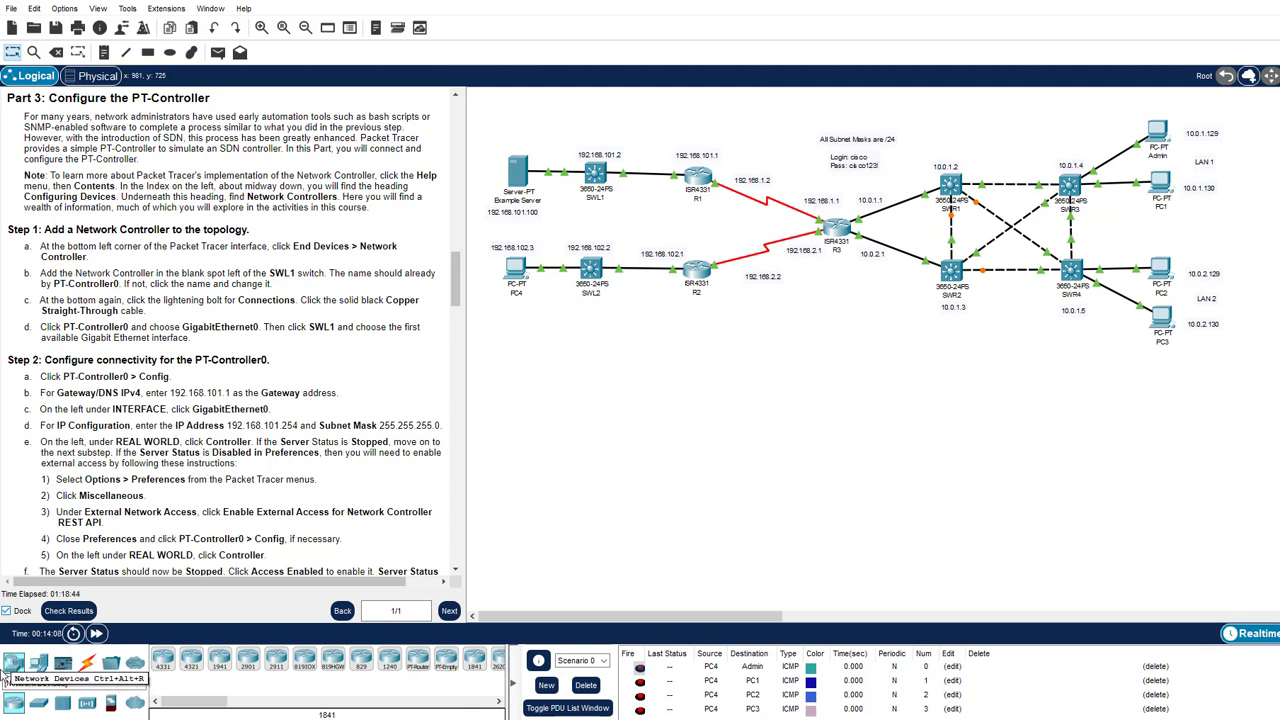
Place a NetworkController end device, PT-Controller0, in the blank area above SWL1
{"action": "left_click", "coordinate": [40, 670]}
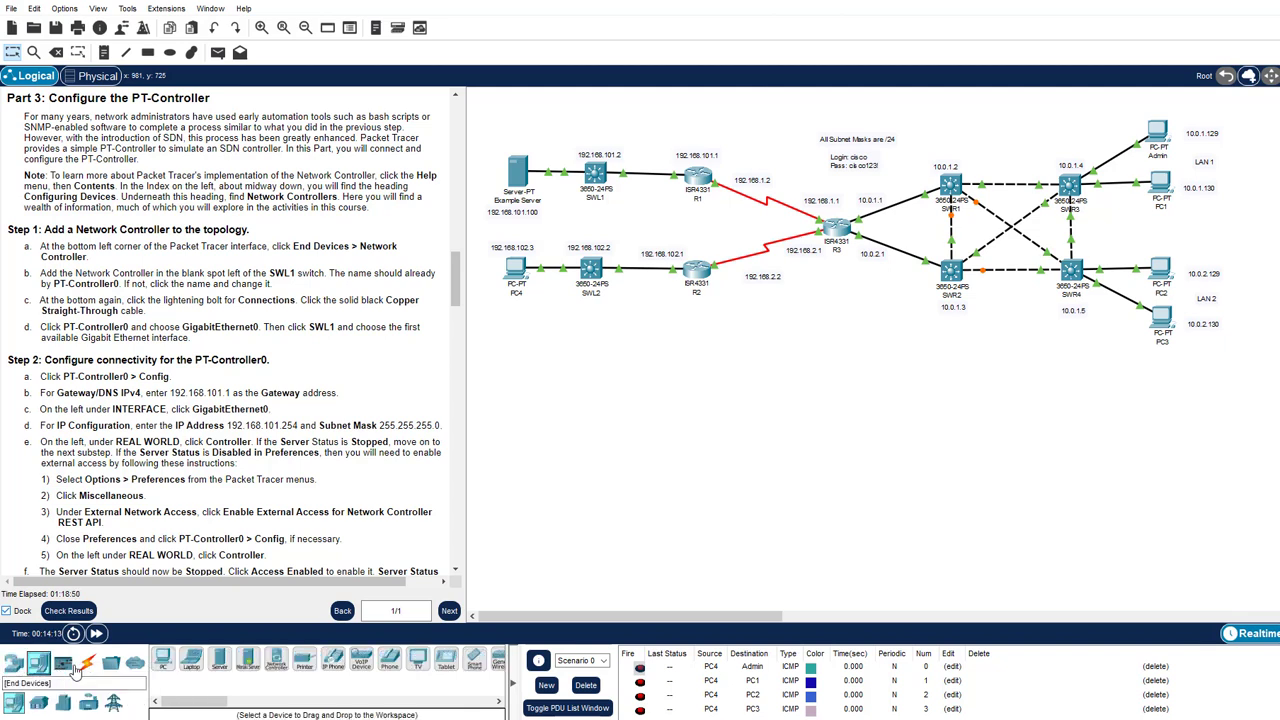
{"action": "left_click", "coordinate": [278, 663]}
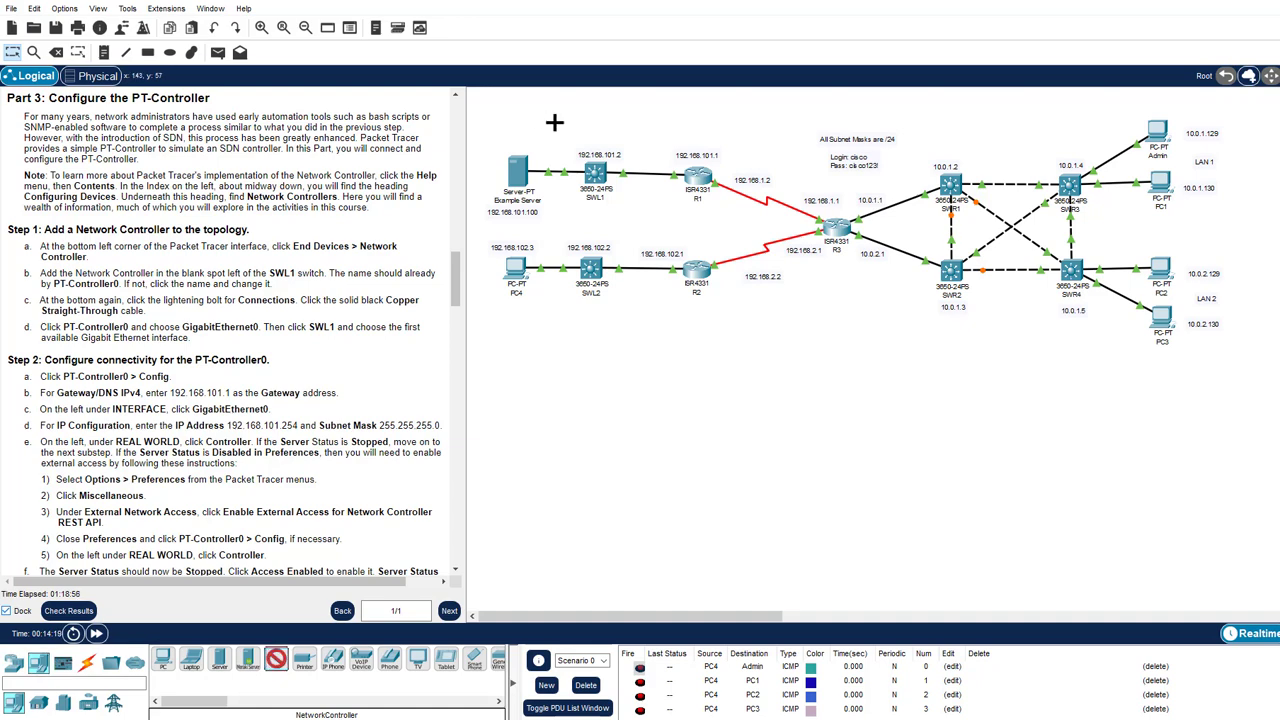
{"action": "left_click", "coordinate": [558, 122]}
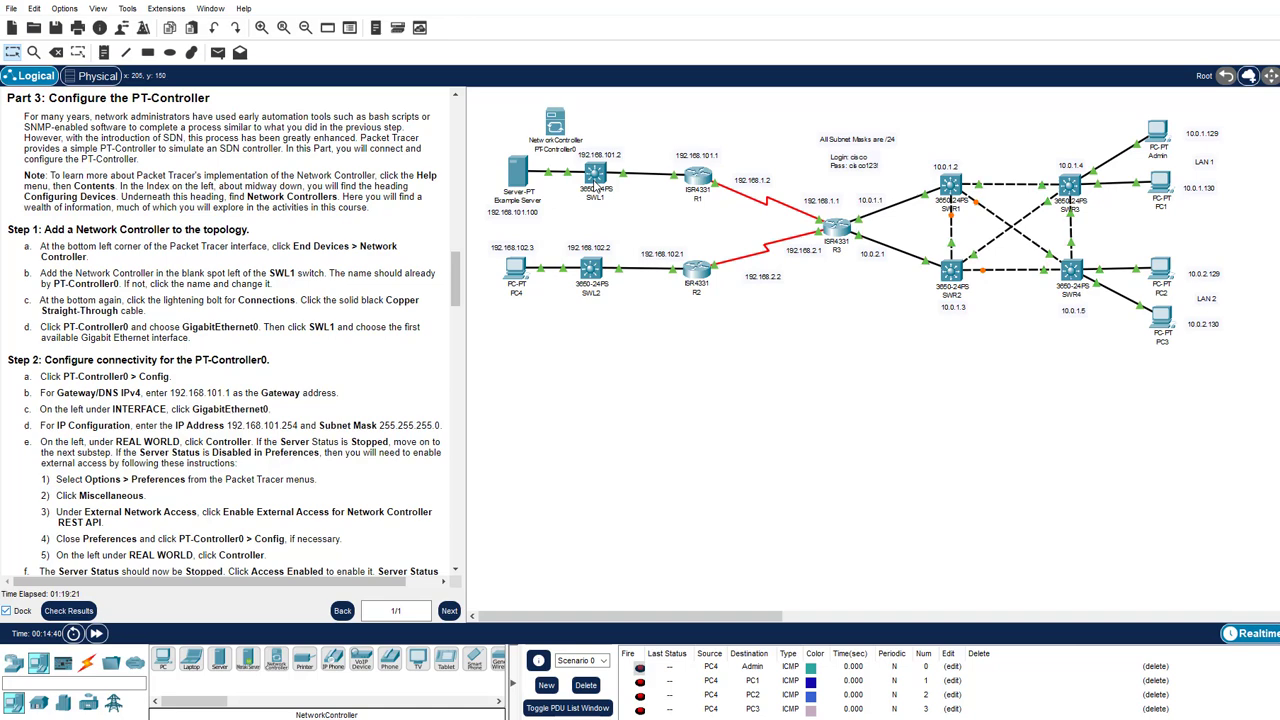
Run a copper straight-through cable from PT-Controller0 GigabitEthernet0 to a SWL1 Gigabit port
{"action": "left_click", "coordinate": [88, 665]}
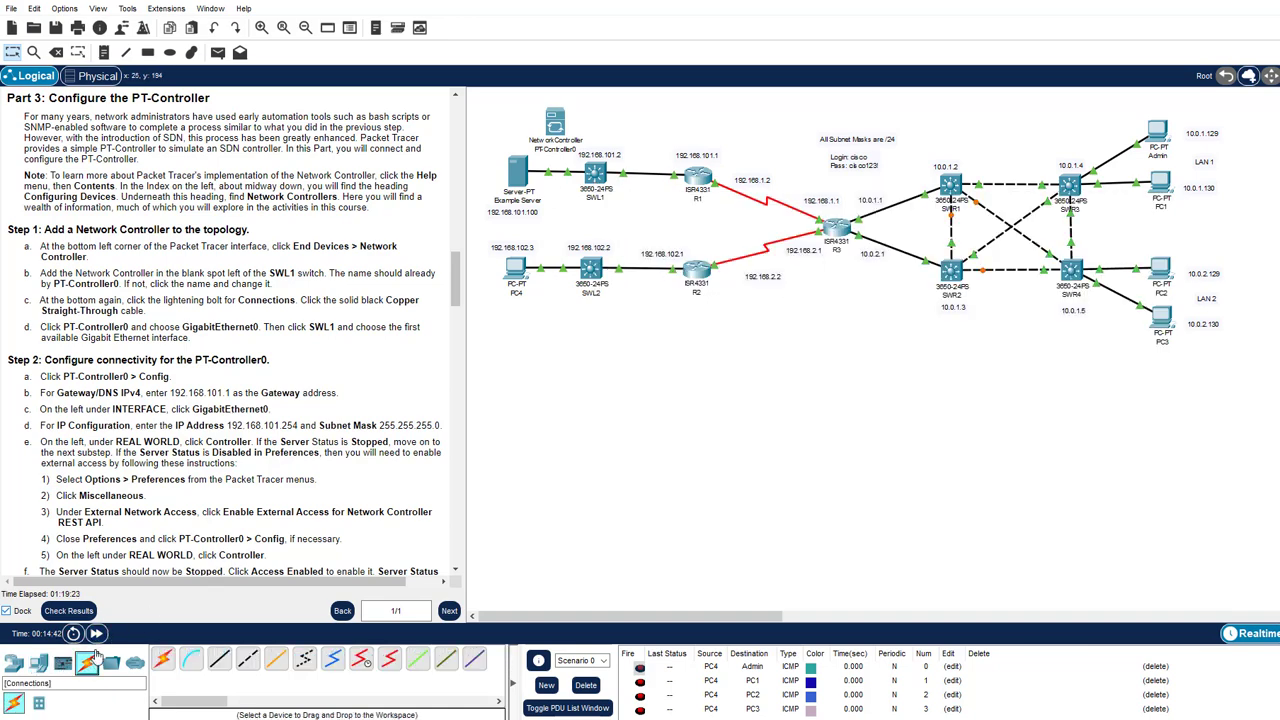
{"action": "left_click", "coordinate": [220, 660]}
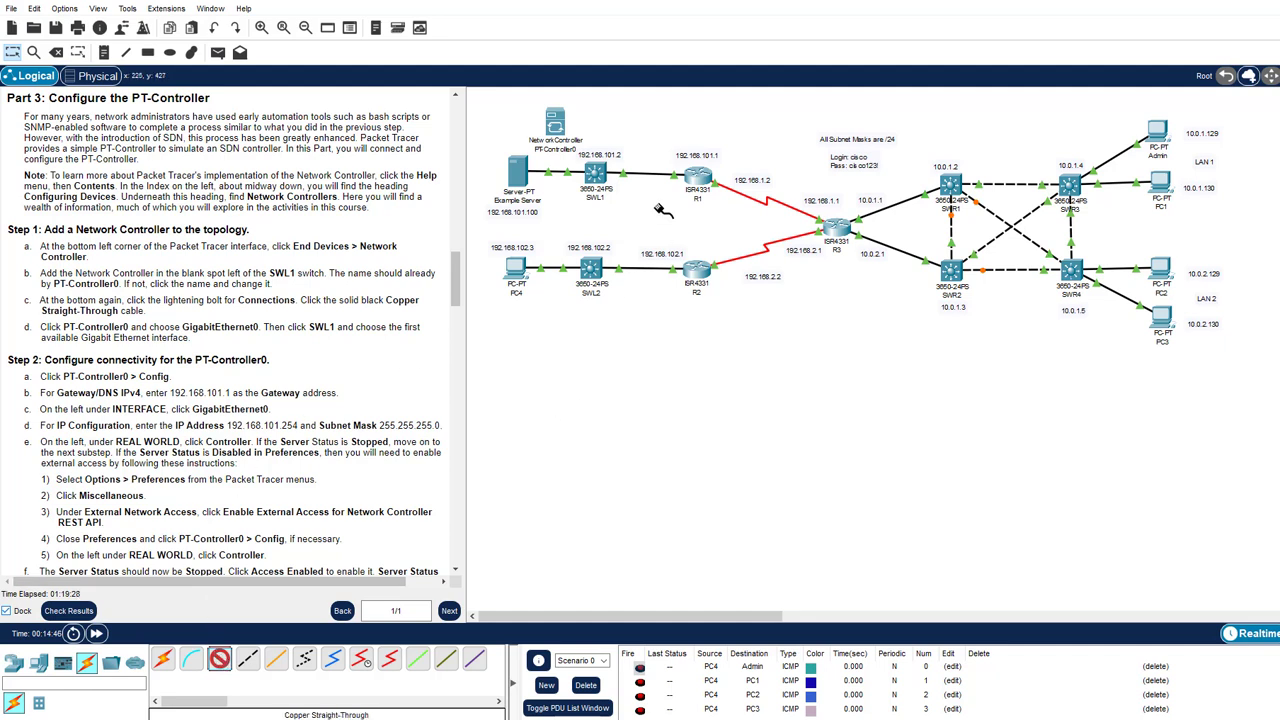
{"action": "left_click", "coordinate": [555, 122]}
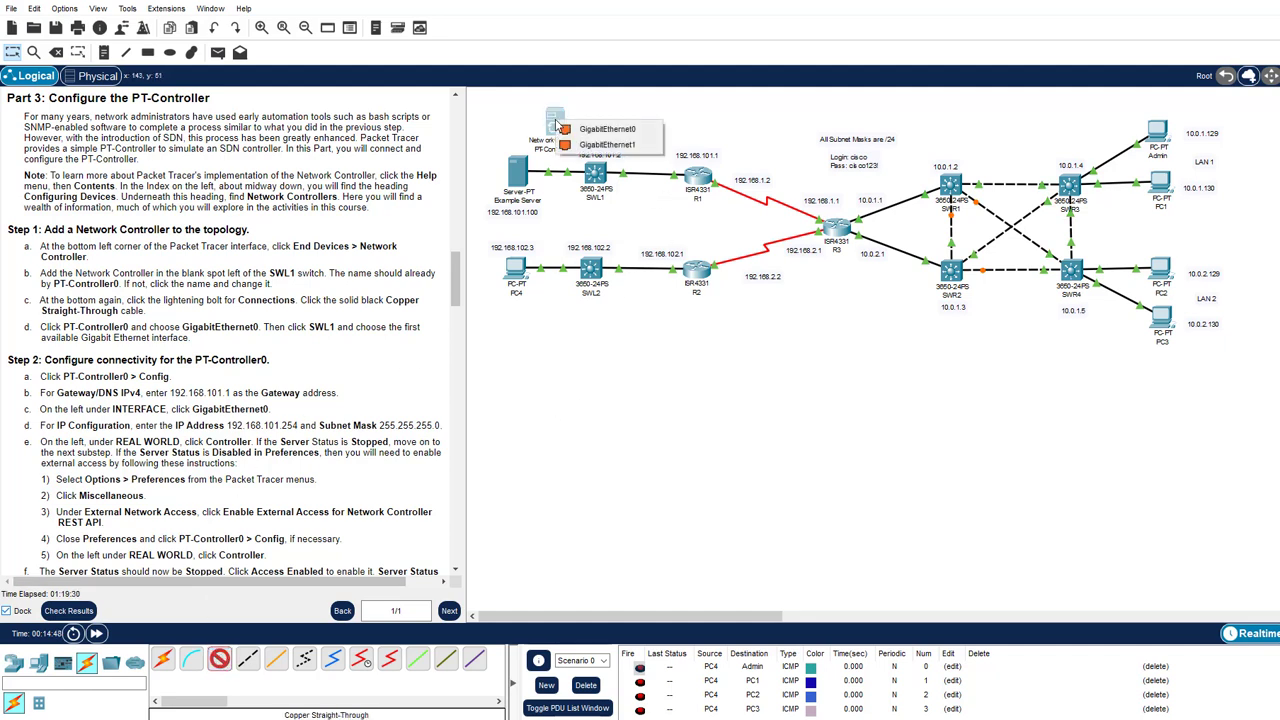
{"action": "left_click", "coordinate": [605, 129]}
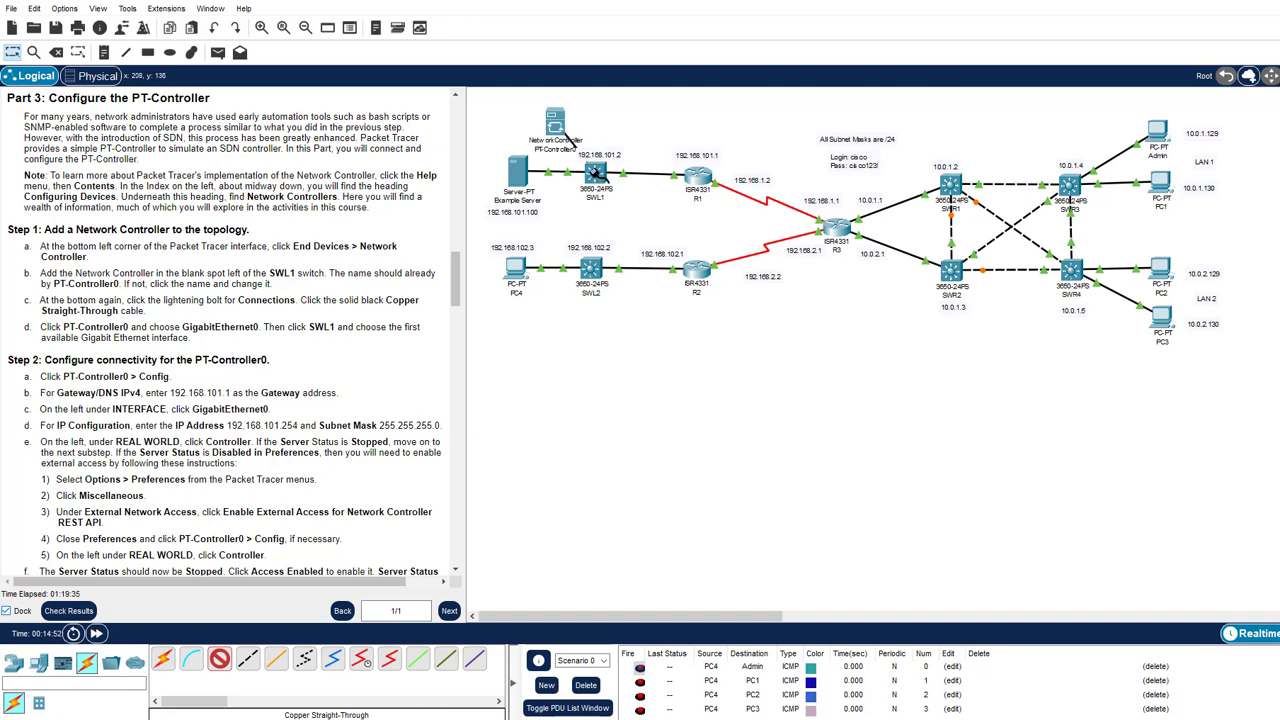
{"action": "left_click", "coordinate": [595, 173]}
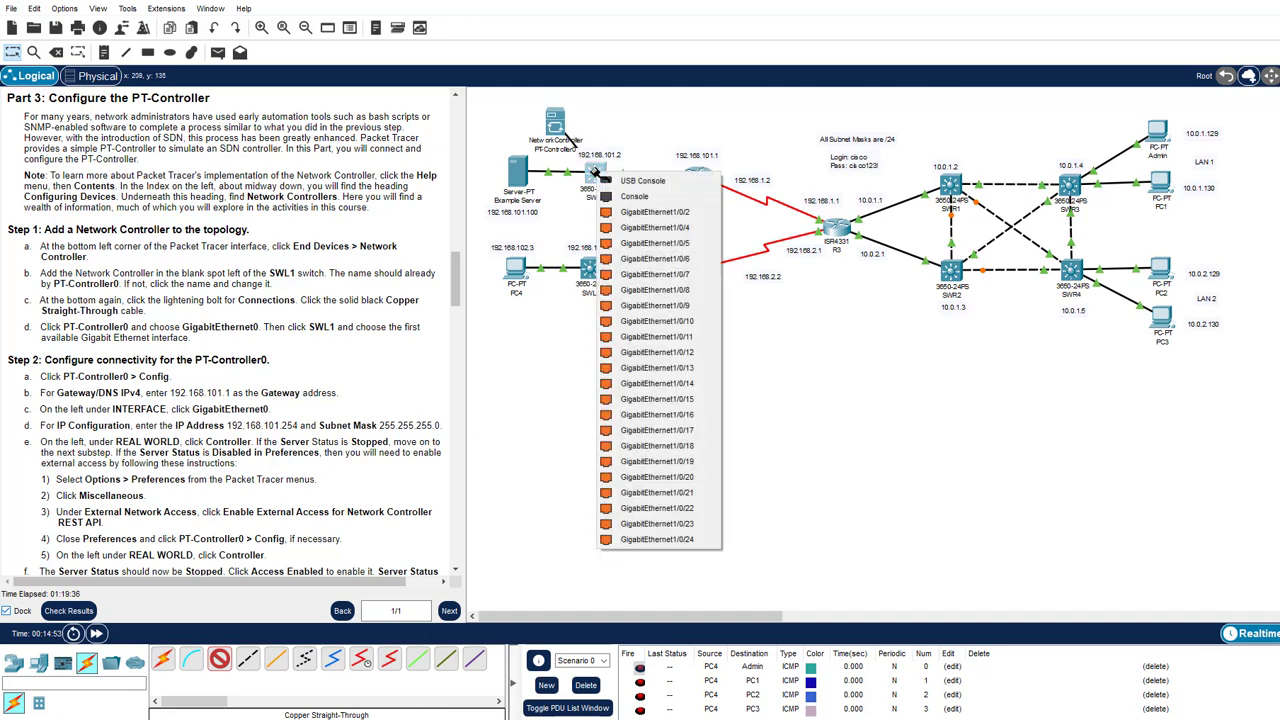
{"action": "left_click", "coordinate": [715, 214]}
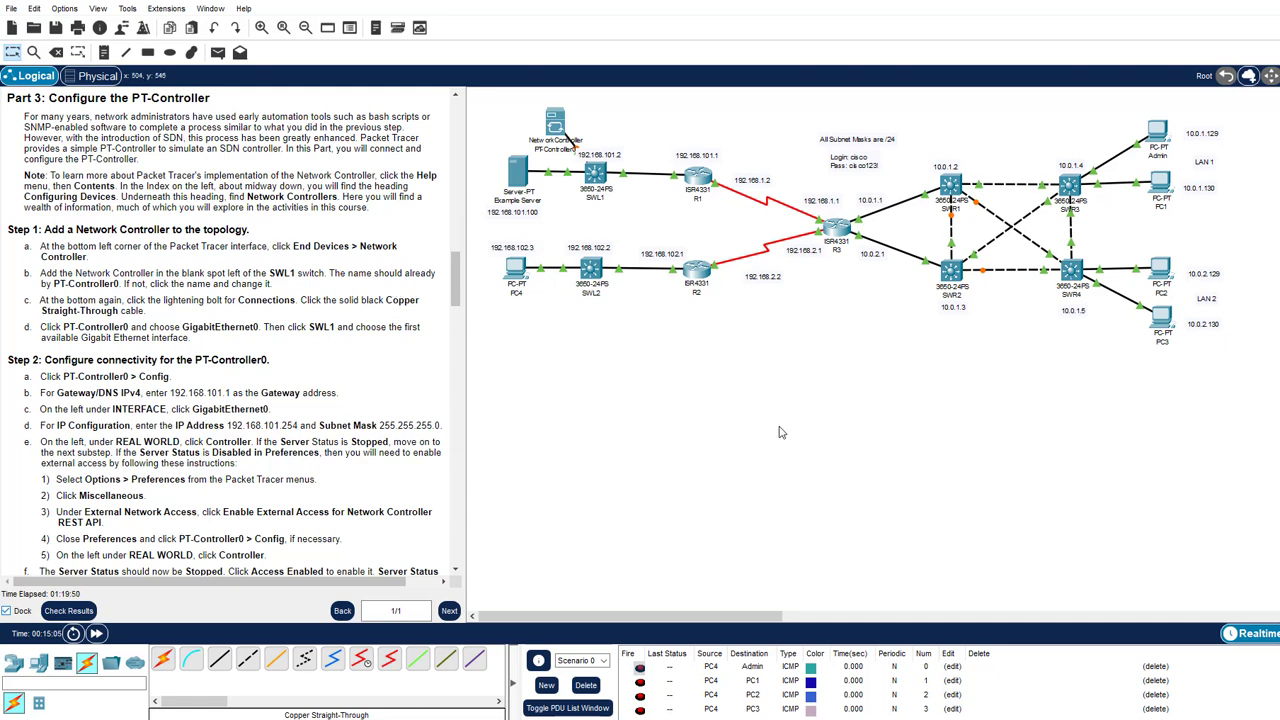
Set PT-Controller0's default gateway to 192.168.101.1
{"action": "left_click", "coordinate": [556, 122]}
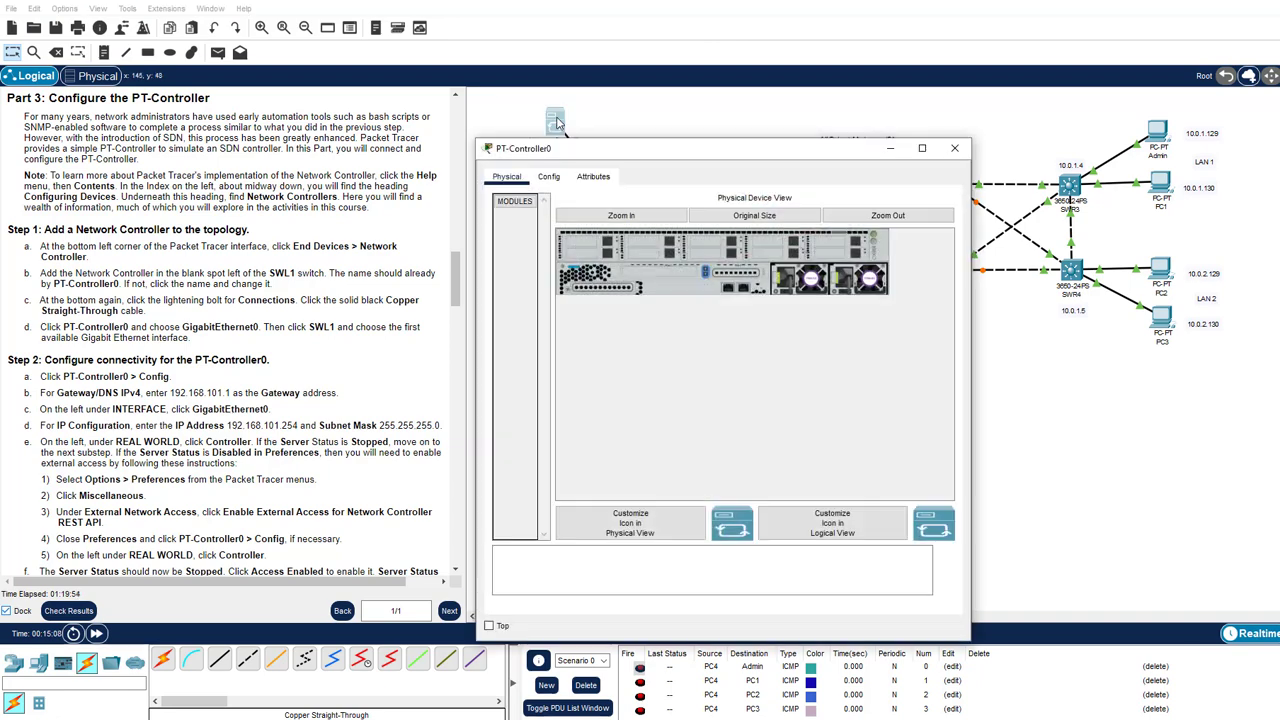
{"action": "left_click", "coordinate": [548, 176]}
{"action": "left_click_drag", "start_coordinate": [606, 156], "coordinate": [722, 135]}
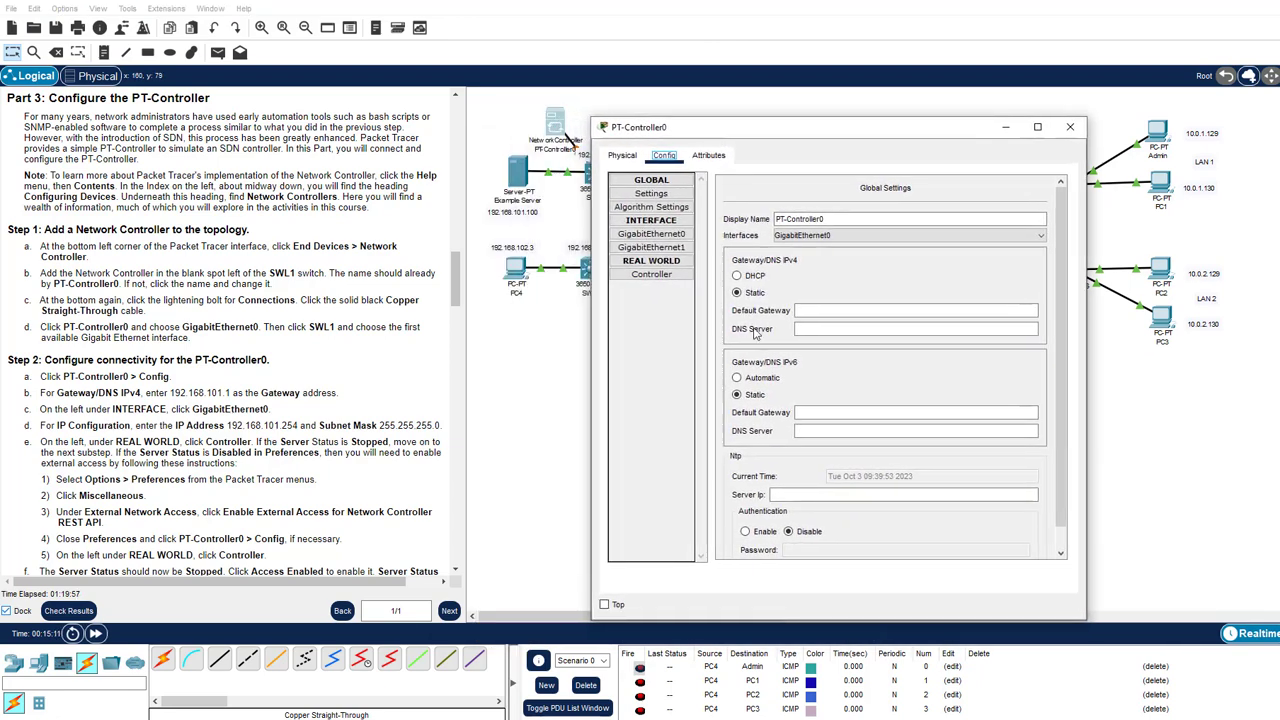
{"action": "left_click", "coordinate": [836, 310]}
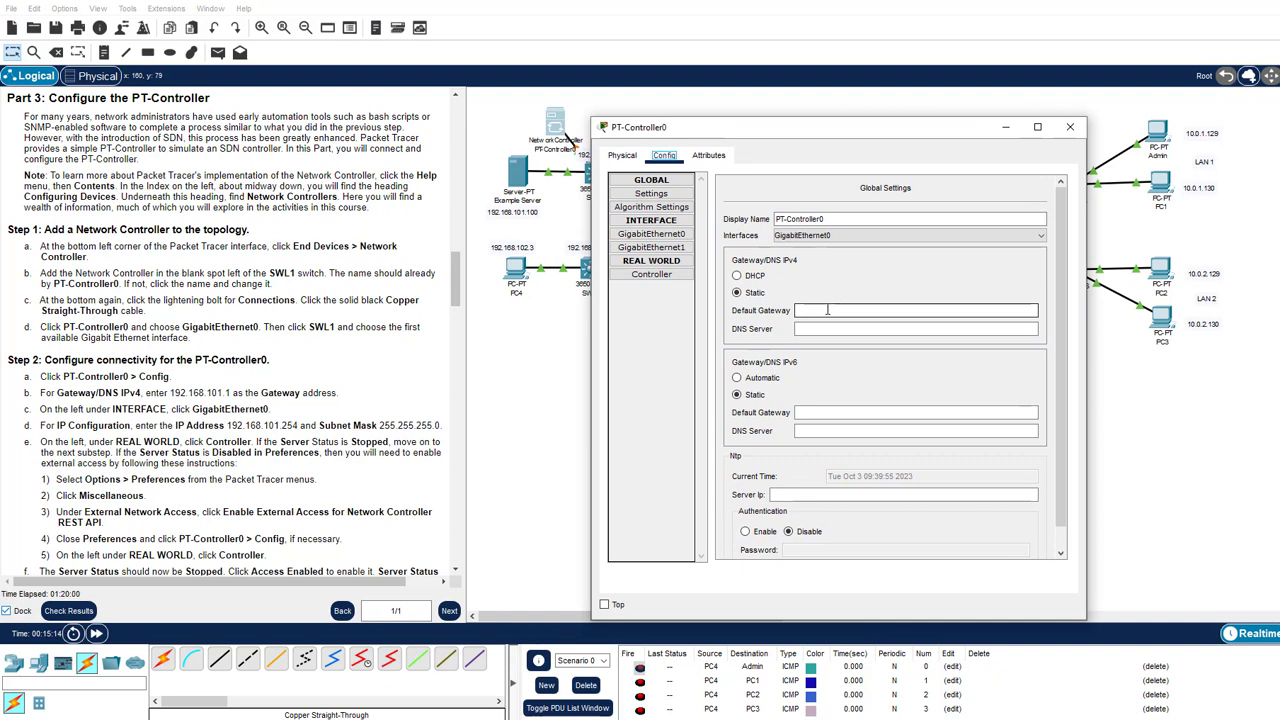
{"action": "left_click", "coordinate": [833, 311]}
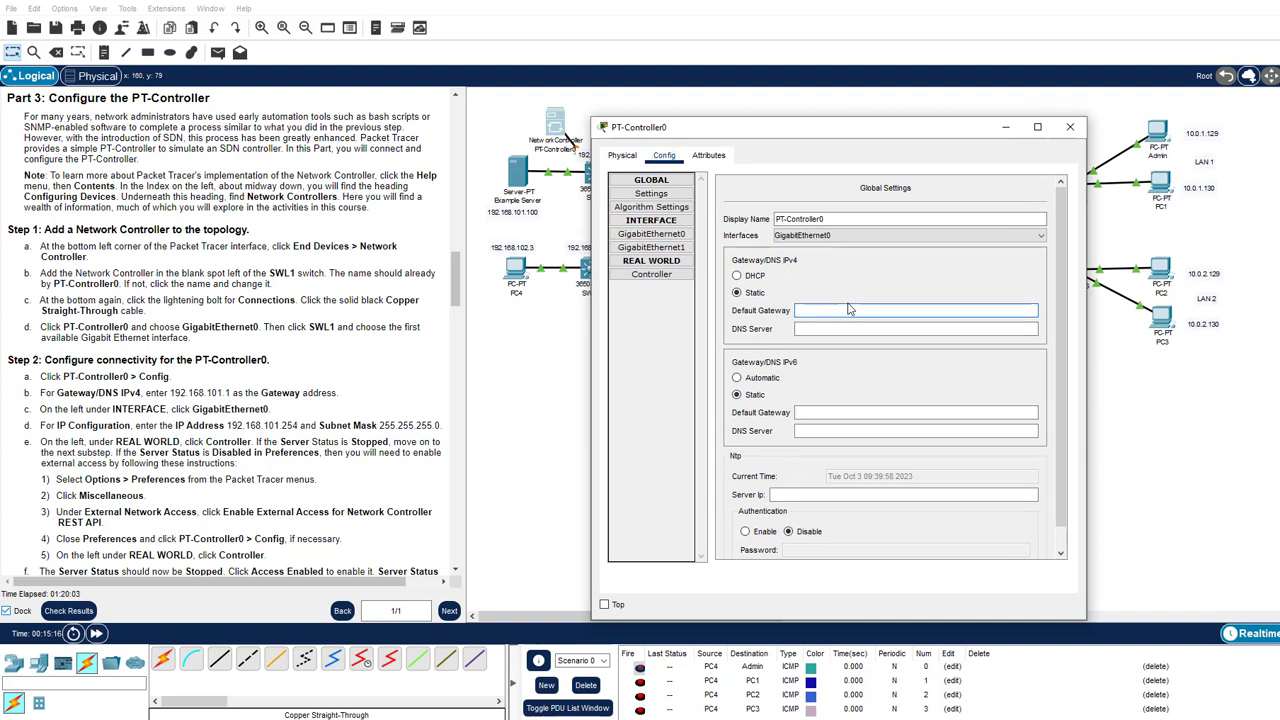
{"action": "type", "text": "192.16"}
{"action": "type", "text": "8.101.1"}
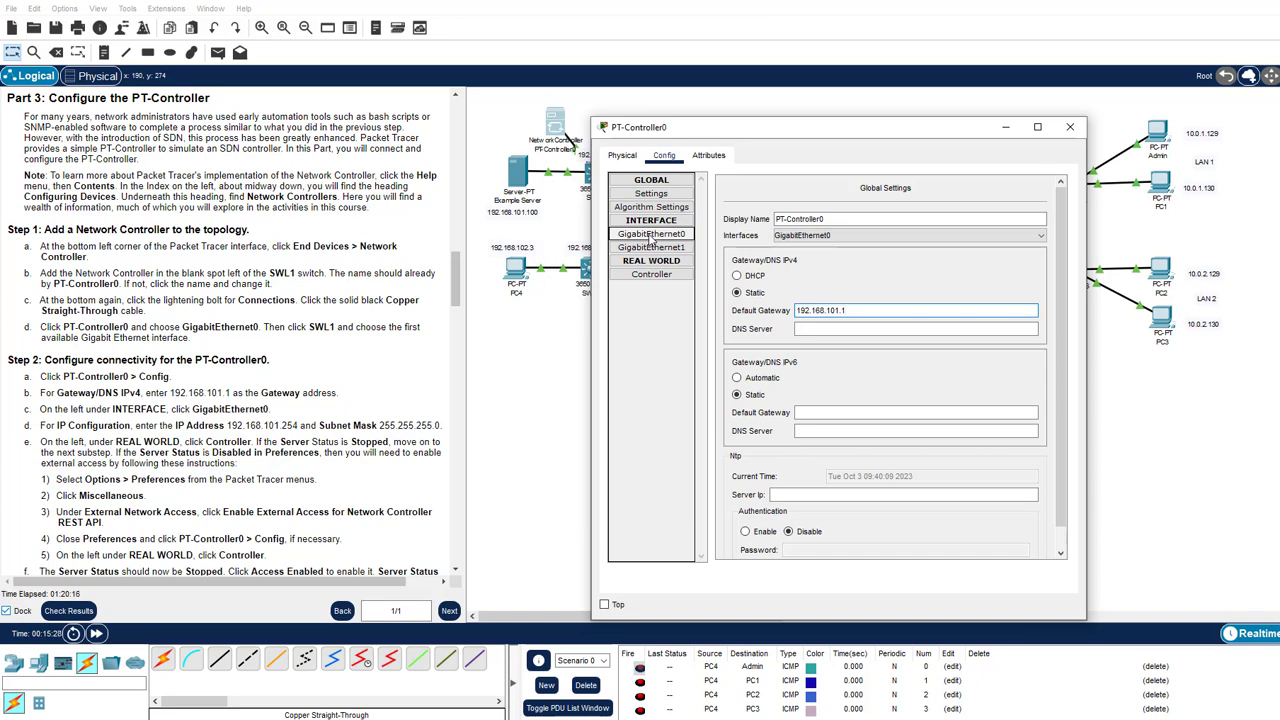
Give GigabitEthernet0 address 192.168.101.254 with mask 255.255.255.0
{"action": "left_click", "coordinate": [651, 237]}
{"action": "left_click", "coordinate": [935, 397]}
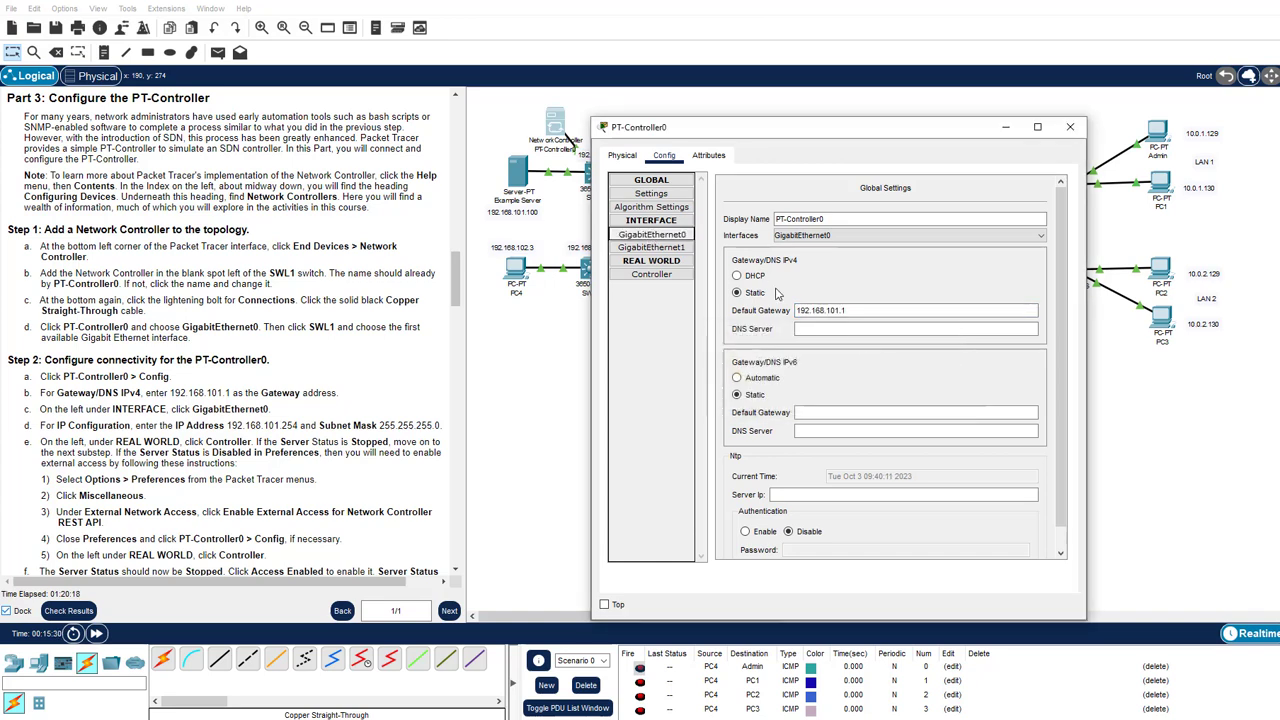
{"action": "left_click", "coordinate": [651, 235]}
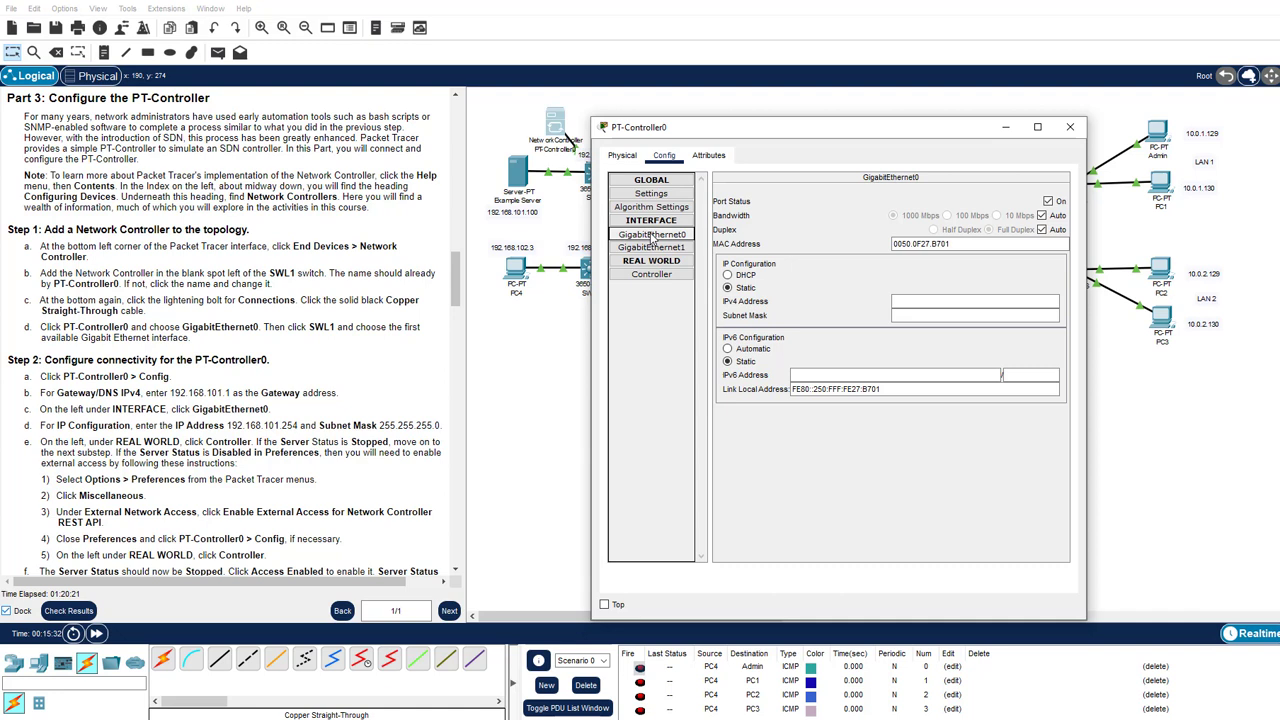
{"action": "left_click", "coordinate": [997, 302]}
{"action": "type", "text": "192.1"}
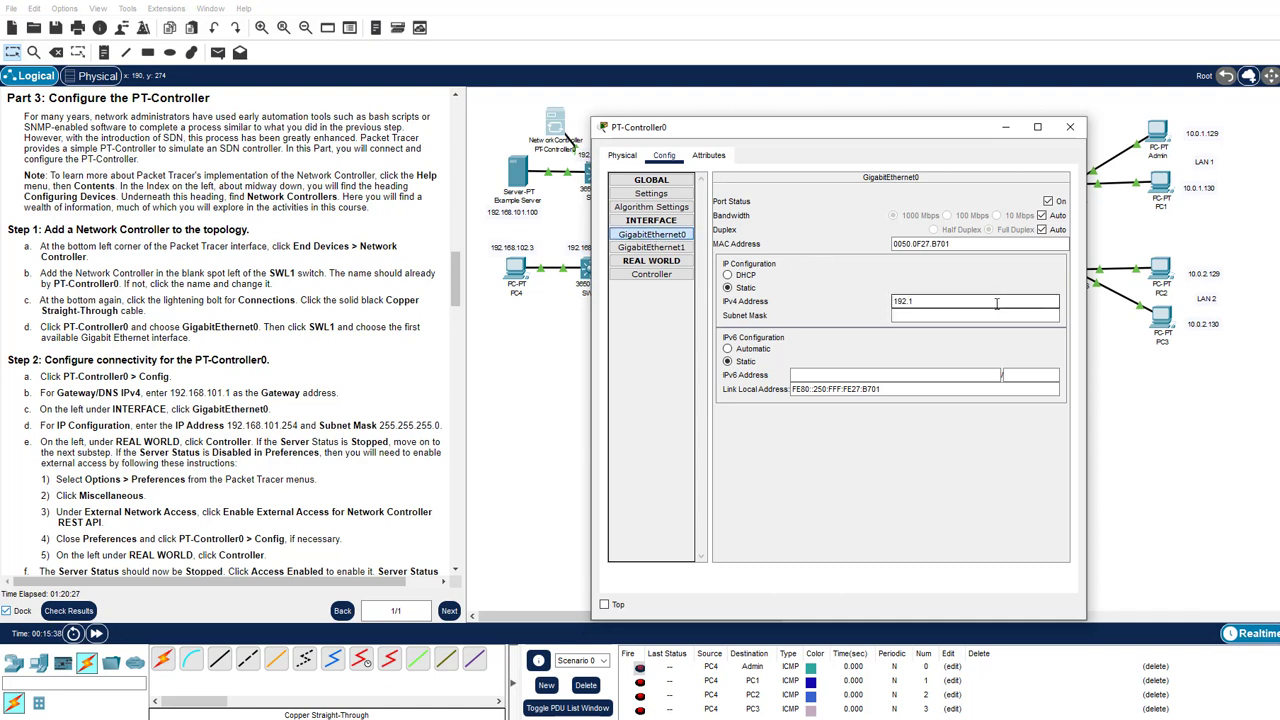
{"action": "type", "text": "68.101.254"}
{"action": "key", "text": "Tab"}
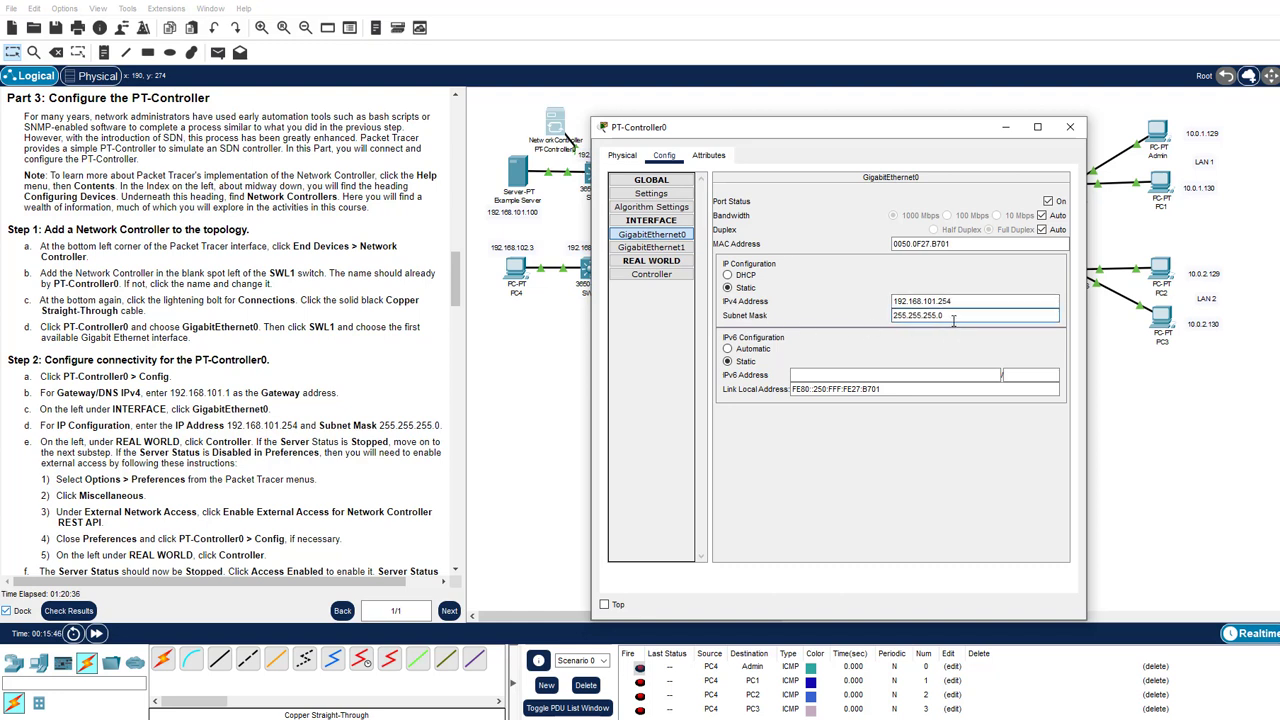
{"action": "left_click", "coordinate": [954, 315]}
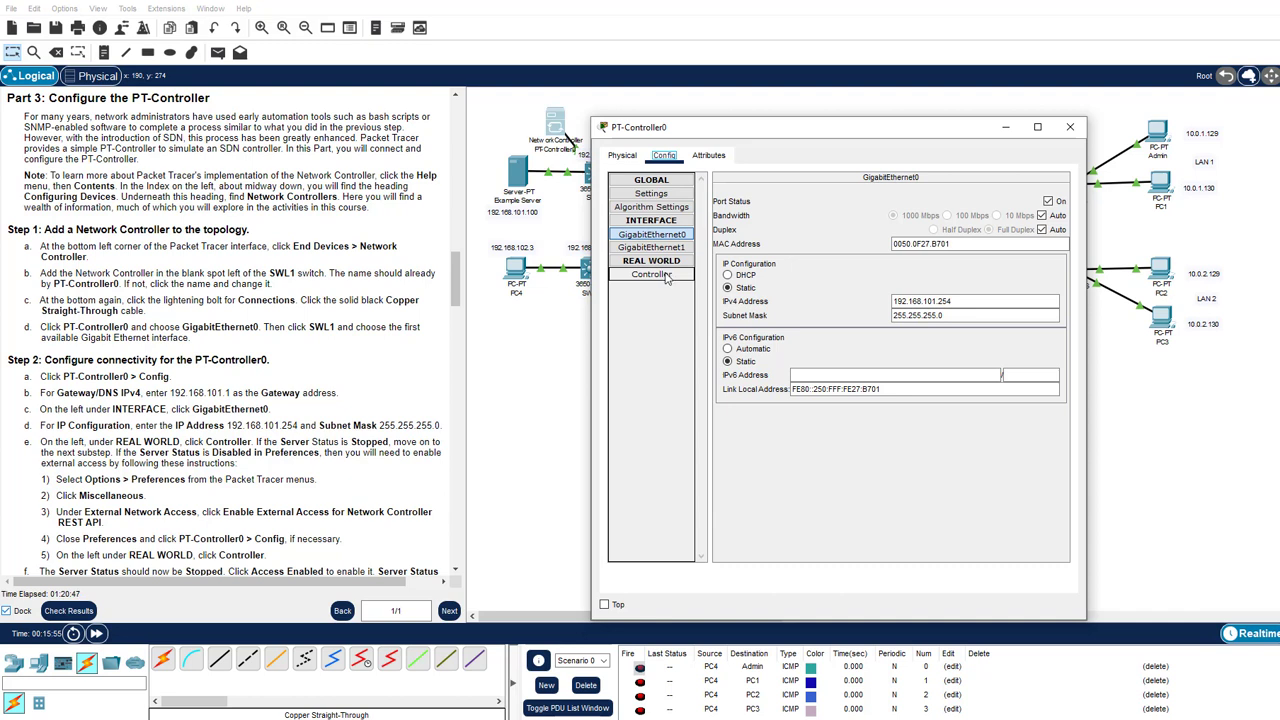
Tick Access Enabled in the controller's Real World settings so it listens on port 58000
{"action": "left_click", "coordinate": [666, 277]}
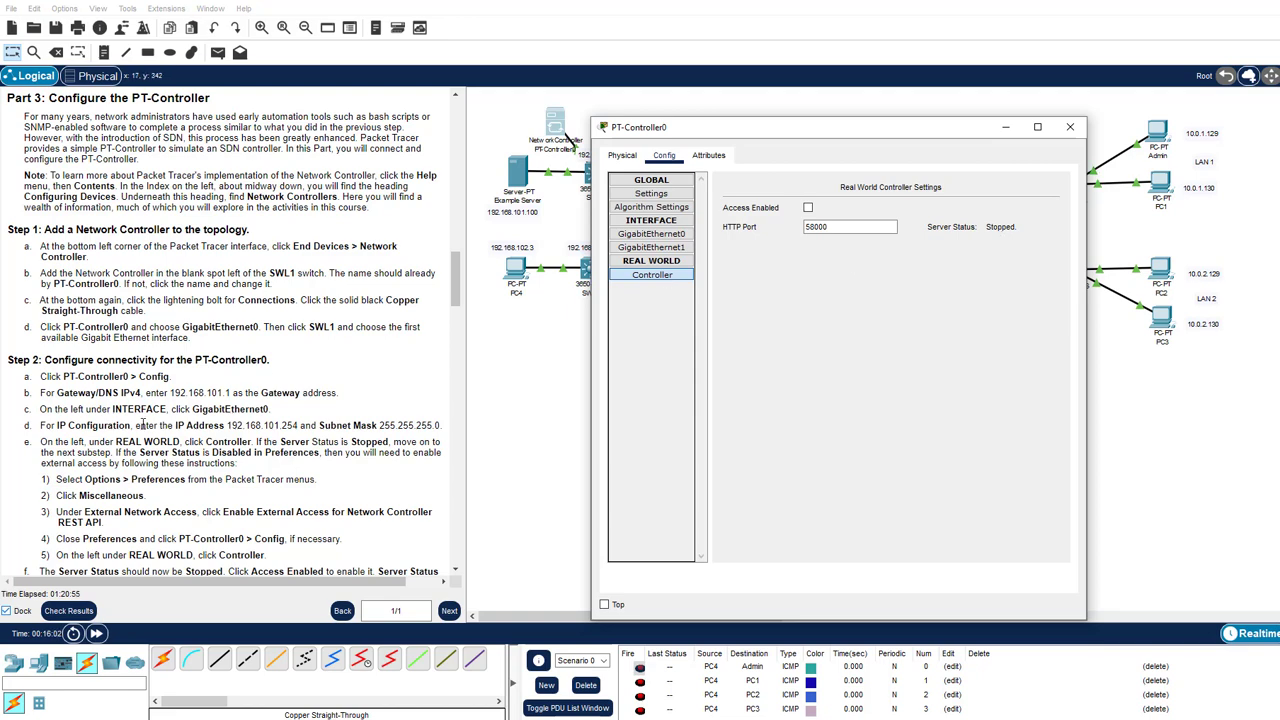
{"action": "scroll", "coordinate": [170, 430], "scroll_direction": "down", "scroll_amount": 2}
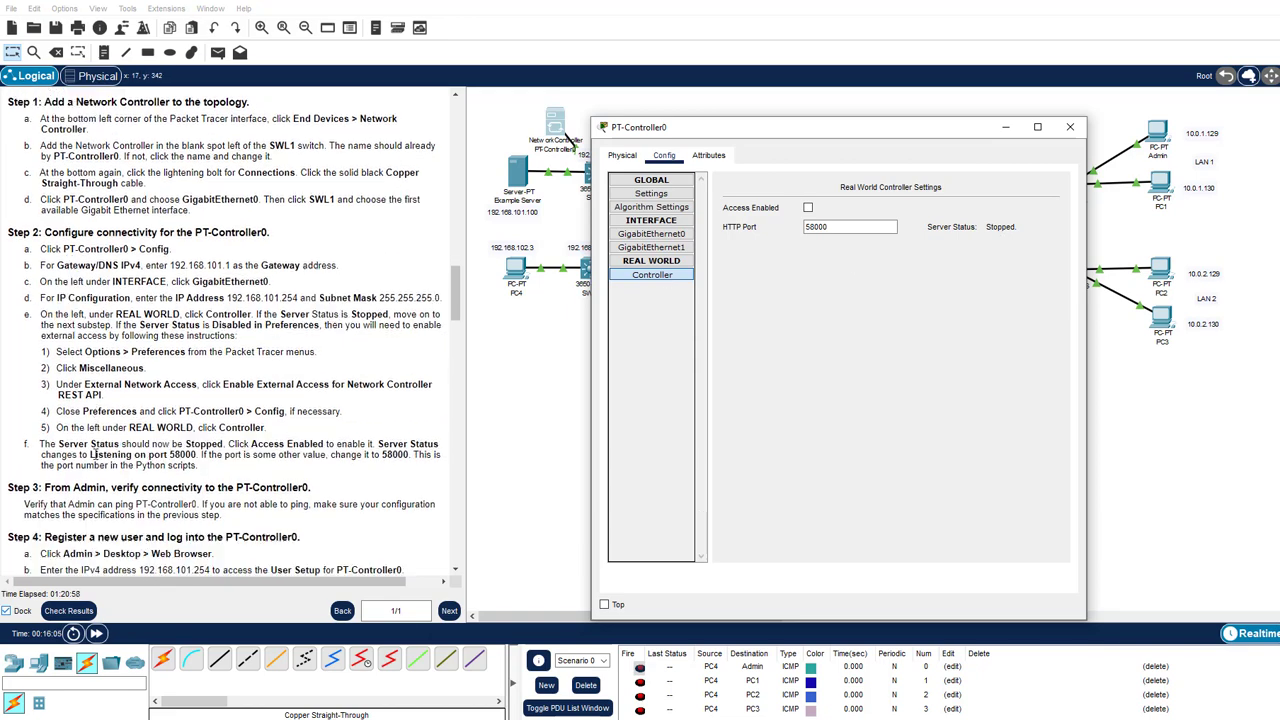
{"action": "scroll", "coordinate": [130, 432], "scroll_direction": "down", "scroll_amount": 1}
{"action": "scroll", "coordinate": [110, 350], "scroll_direction": "down", "scroll_amount": 4}
{"action": "scroll", "coordinate": [85, 254], "scroll_direction": "down", "scroll_amount": 1}
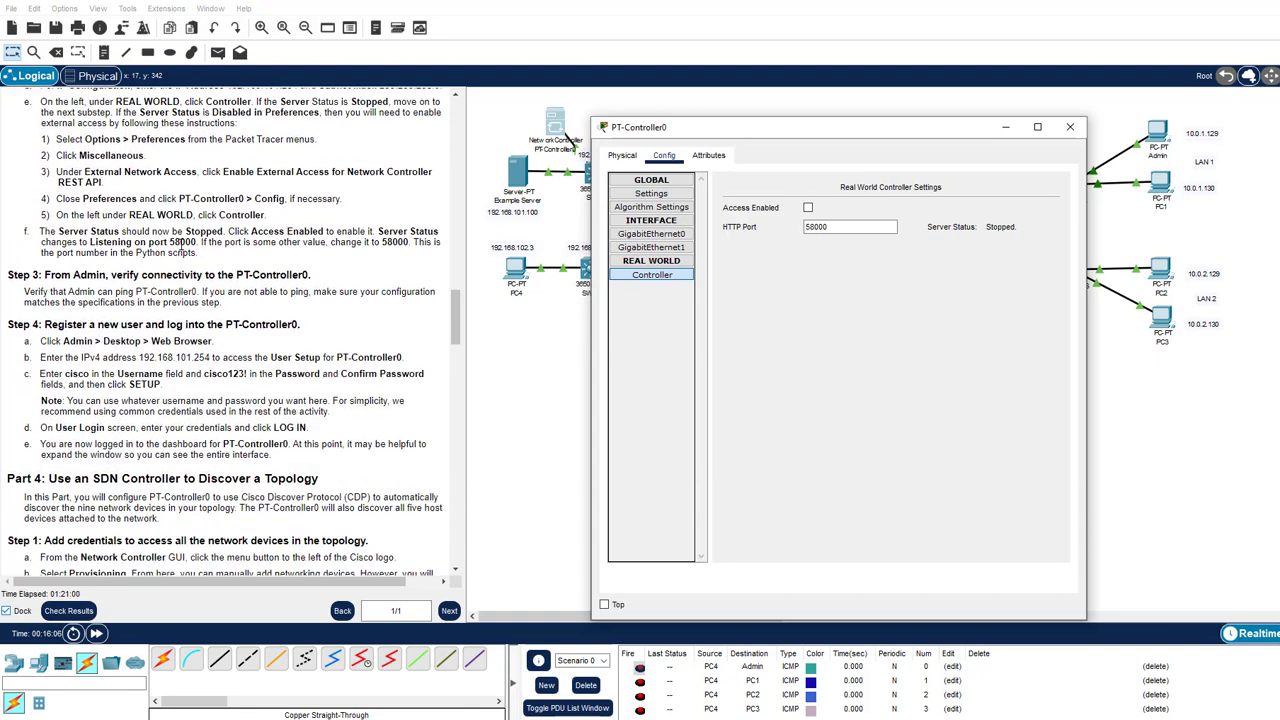
{"action": "left_click", "coordinate": [807, 209]}
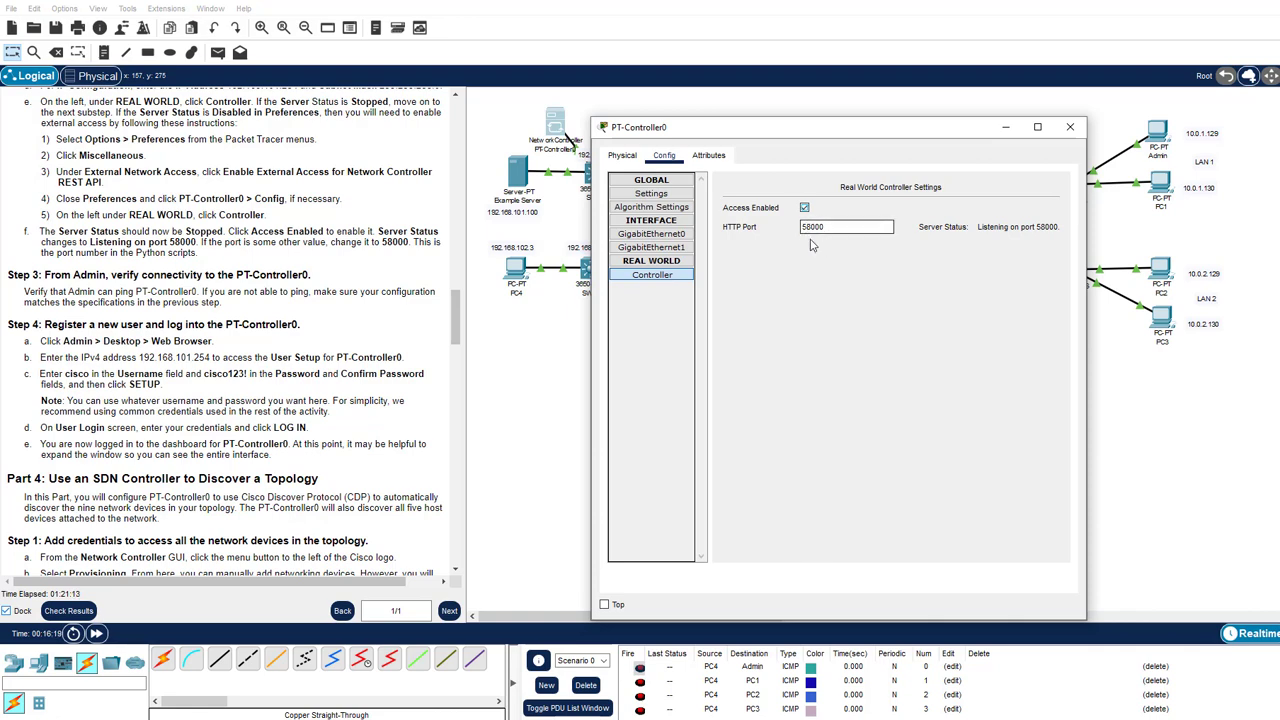
Close PT-Controller0 and exit both the SWR4 and SWR3 SSH sessions on Admin
{"action": "scroll", "coordinate": [338, 281], "scroll_direction": "down", "scroll_amount": 2}
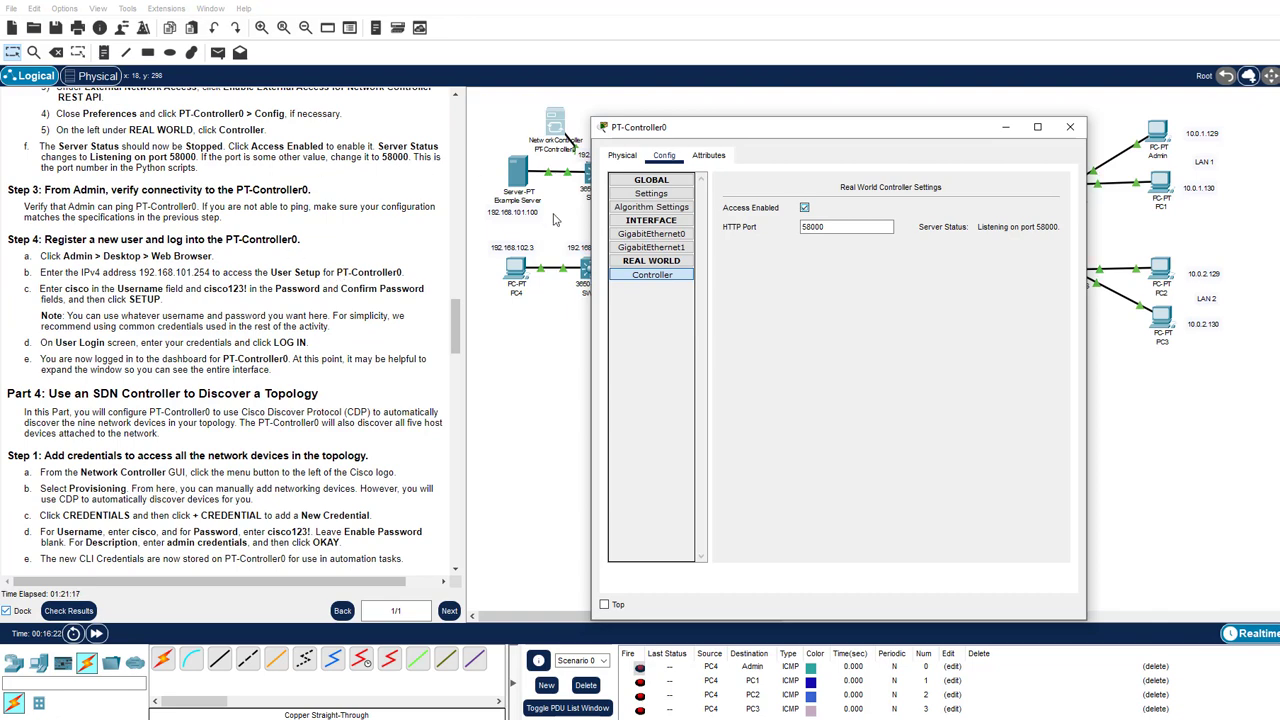
{"action": "left_click", "coordinate": [1069, 126]}
{"action": "left_click", "coordinate": [1160, 145]}
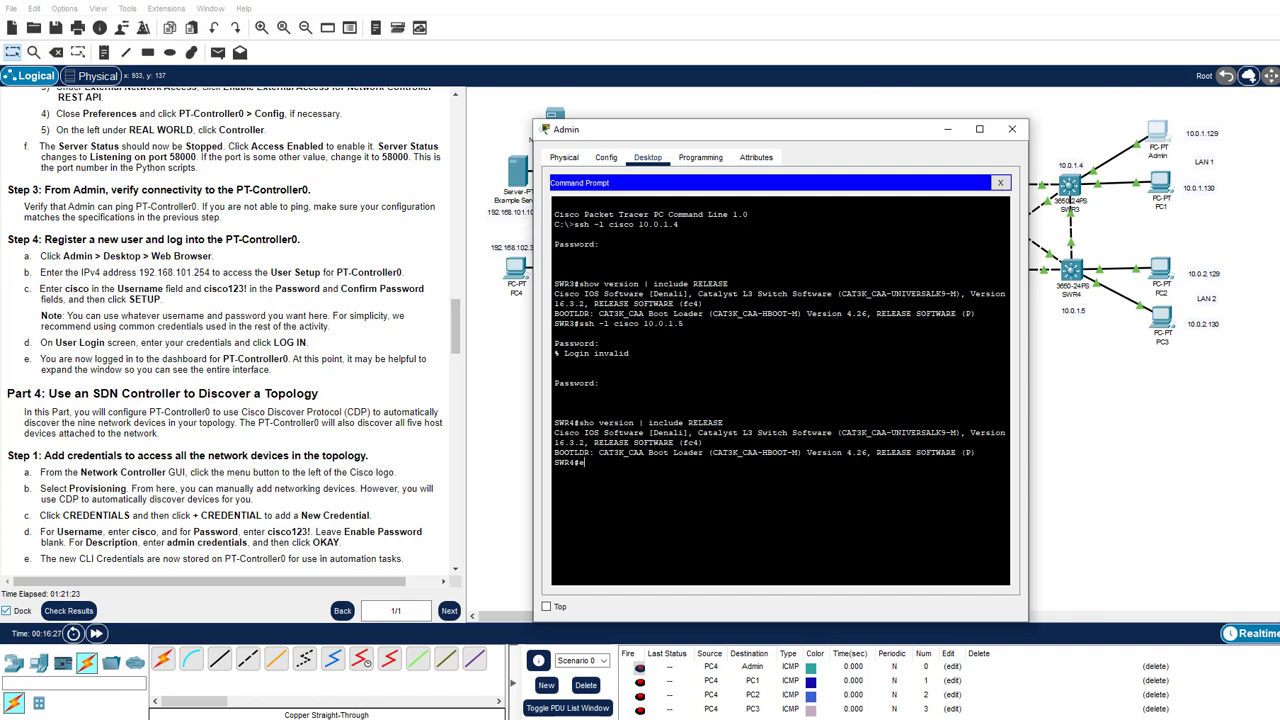
{"action": "type", "text": "xit"}
{"action": "key", "text": "Return"}
{"action": "type", "text": "exit"}
{"action": "key", "text": "Return"}
Ping the controller at 192.168.101.254 from Admin
{"action": "key", "text": "Return"}
{"action": "type", "text": "ping 192.168.101.254"}
{"action": "key", "text": "Return"}
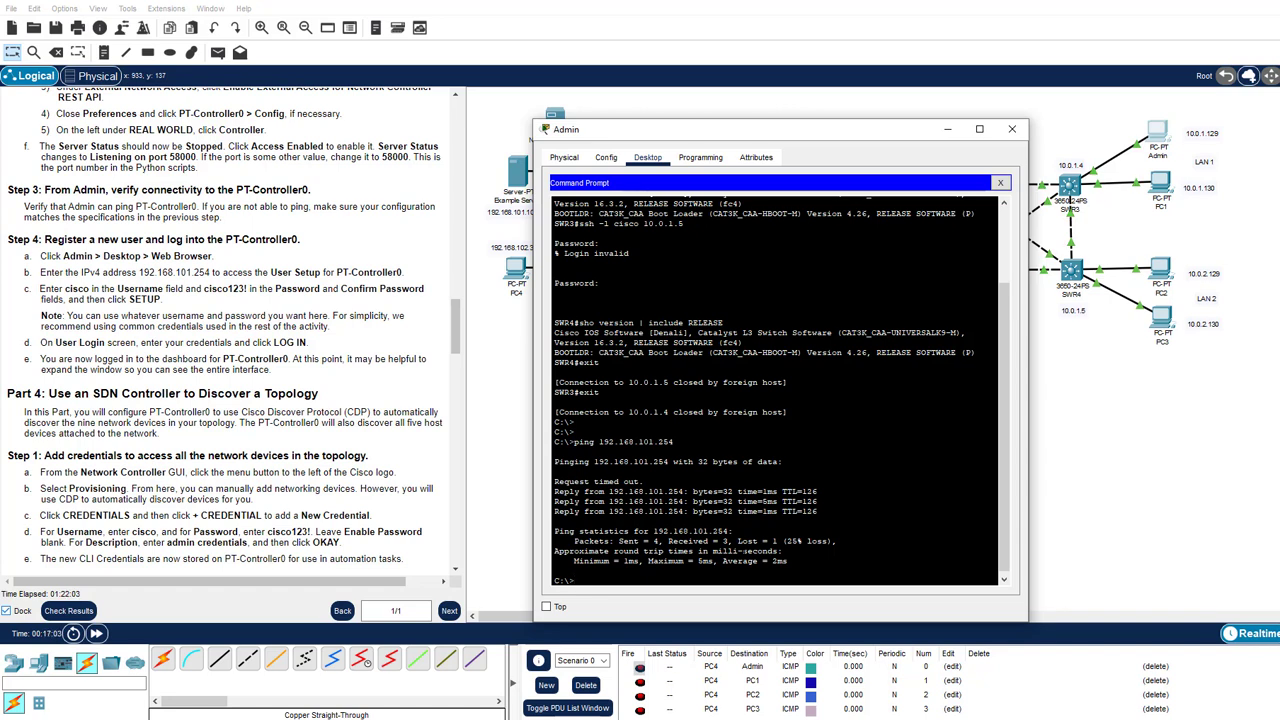
{"action": "double_click", "coordinate": [636, 441]}
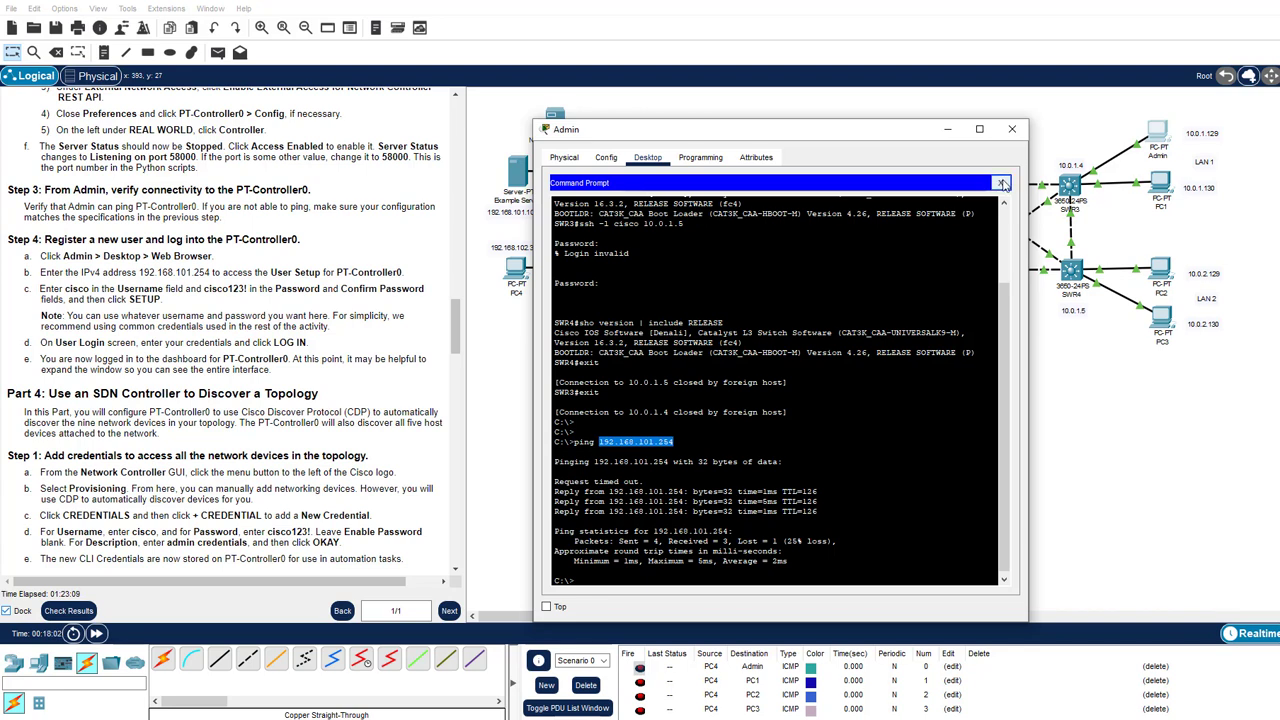
{"action": "left_click", "coordinate": [1000, 184]}
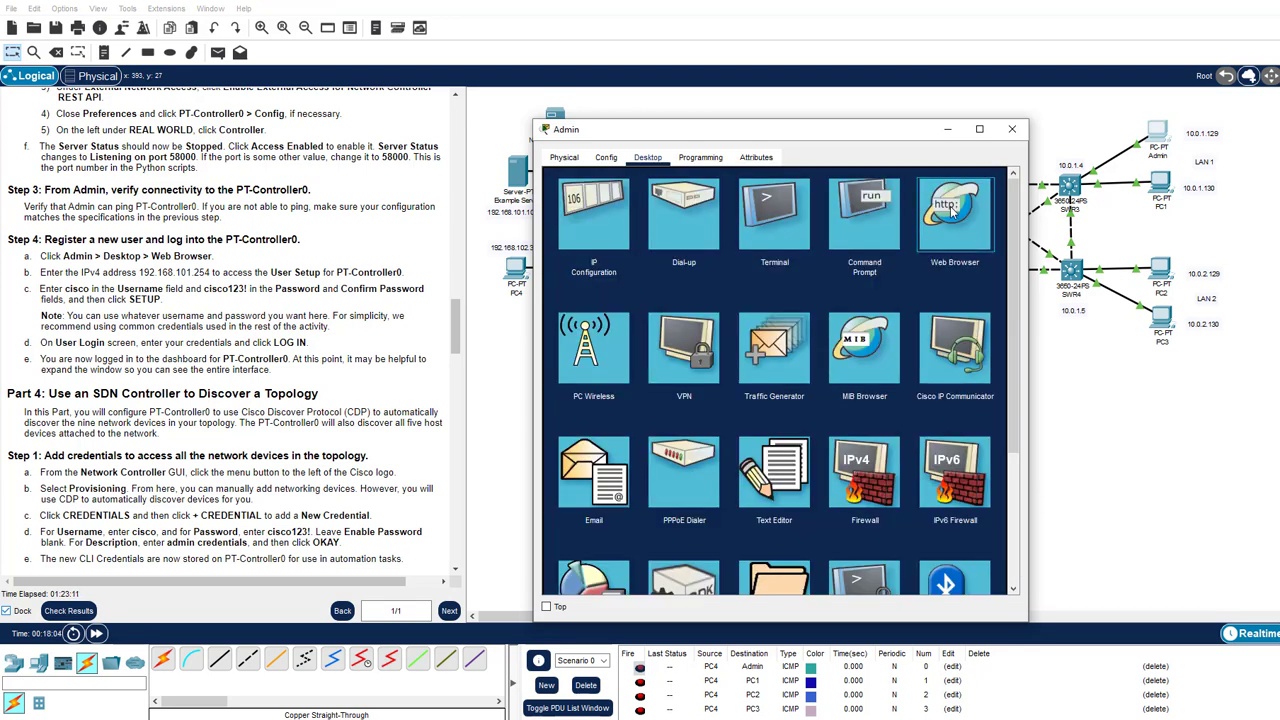
{"action": "left_click", "coordinate": [952, 207]}
{"action": "type", "text": "192.168.101.254"}
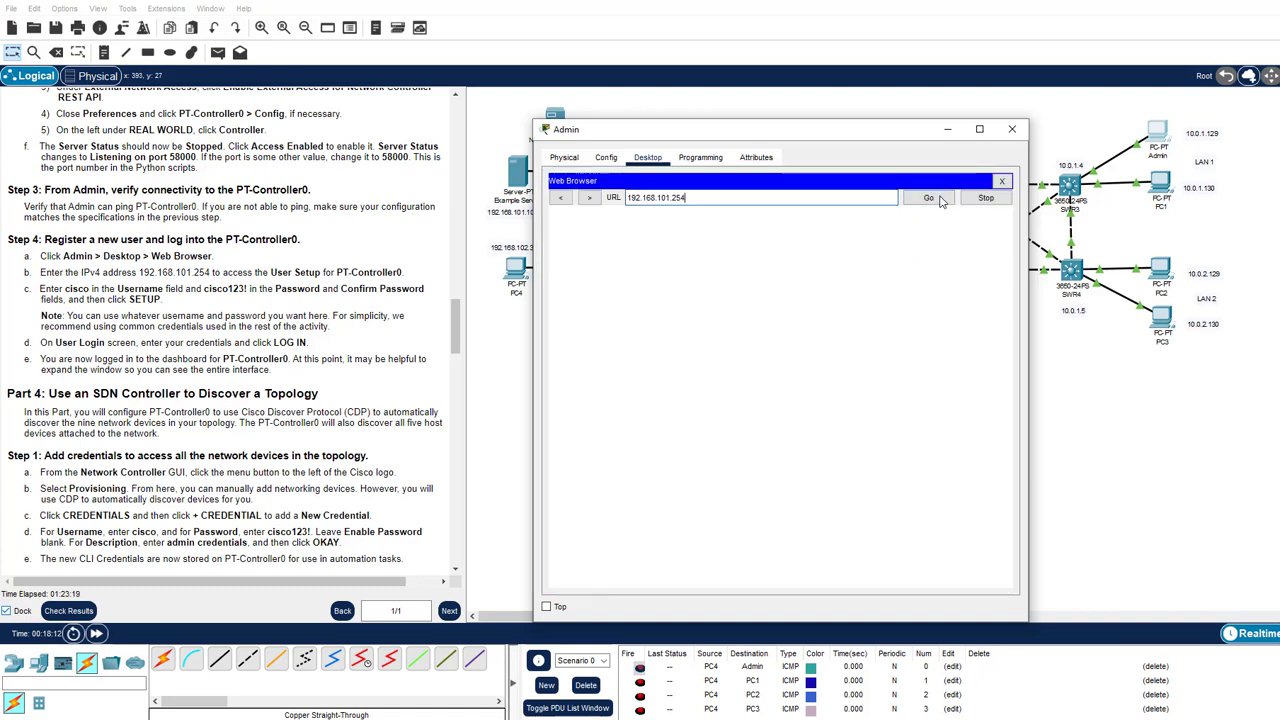
{"action": "left_click", "coordinate": [928, 197]}
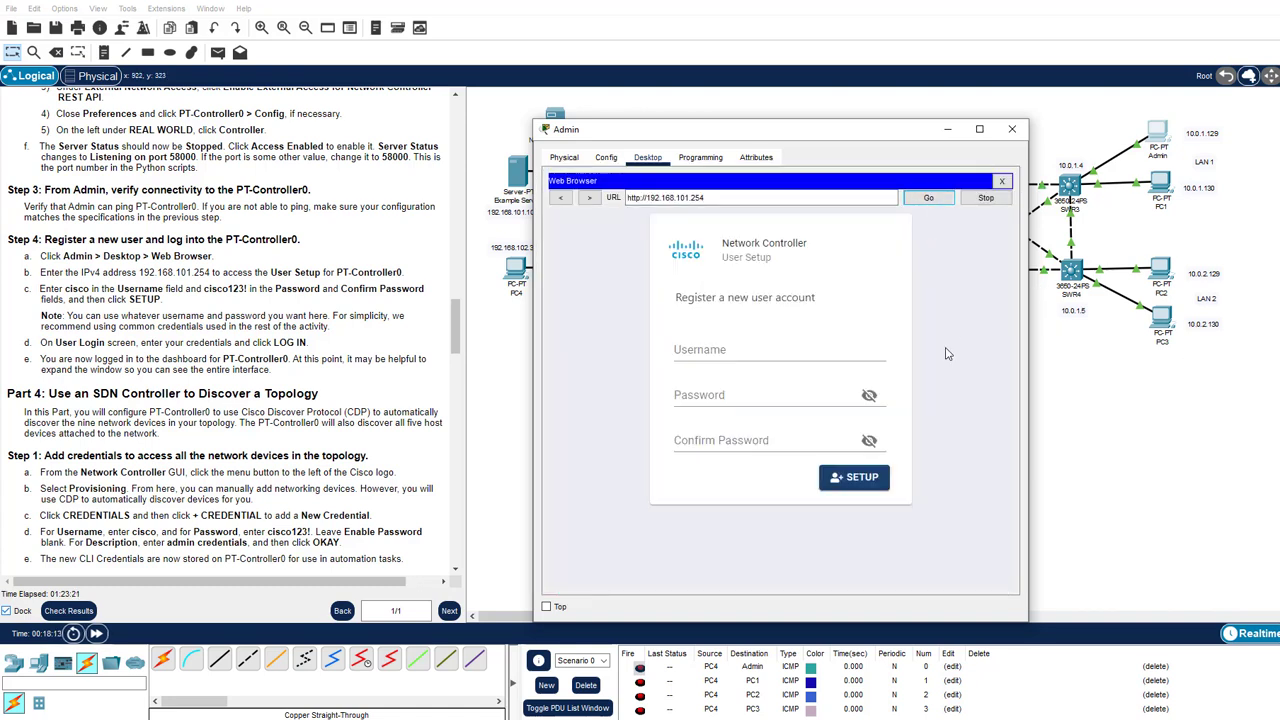
{"action": "left_click", "coordinate": [778, 339]}
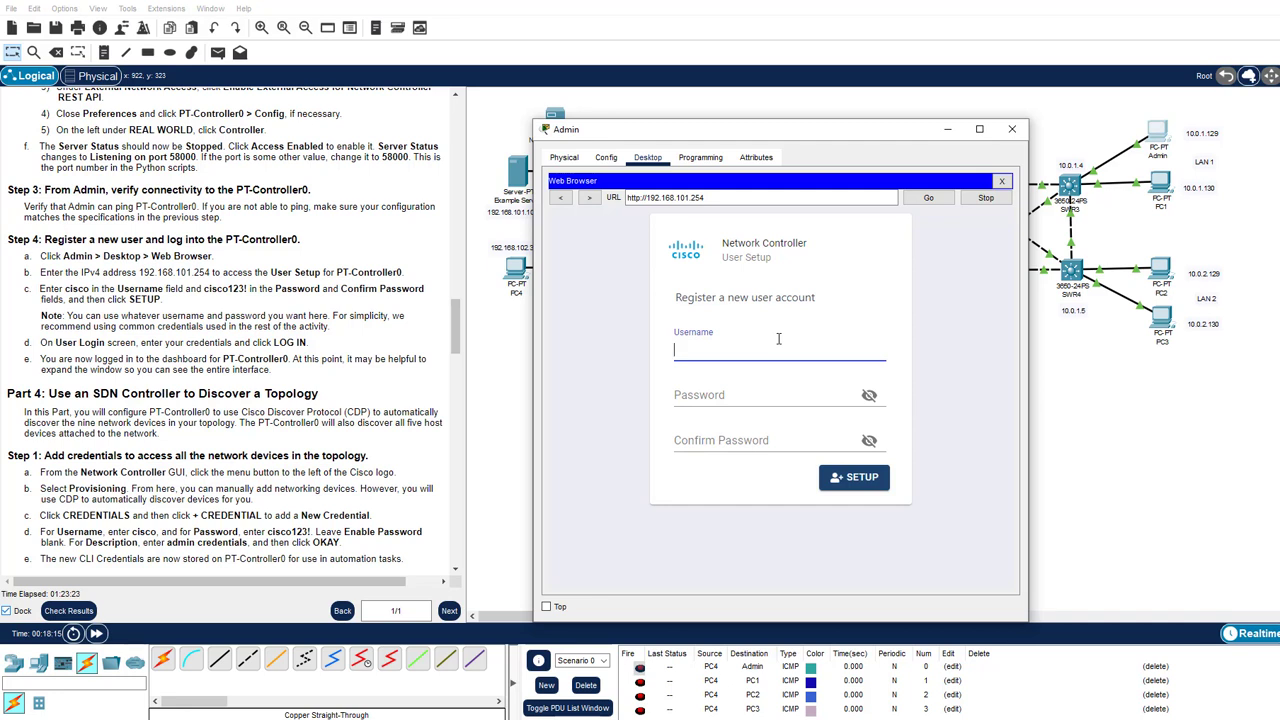
{"action": "type", "text": "cisco"}
{"action": "key", "text": "Tab"}
{"action": "type", "text": "cis"}
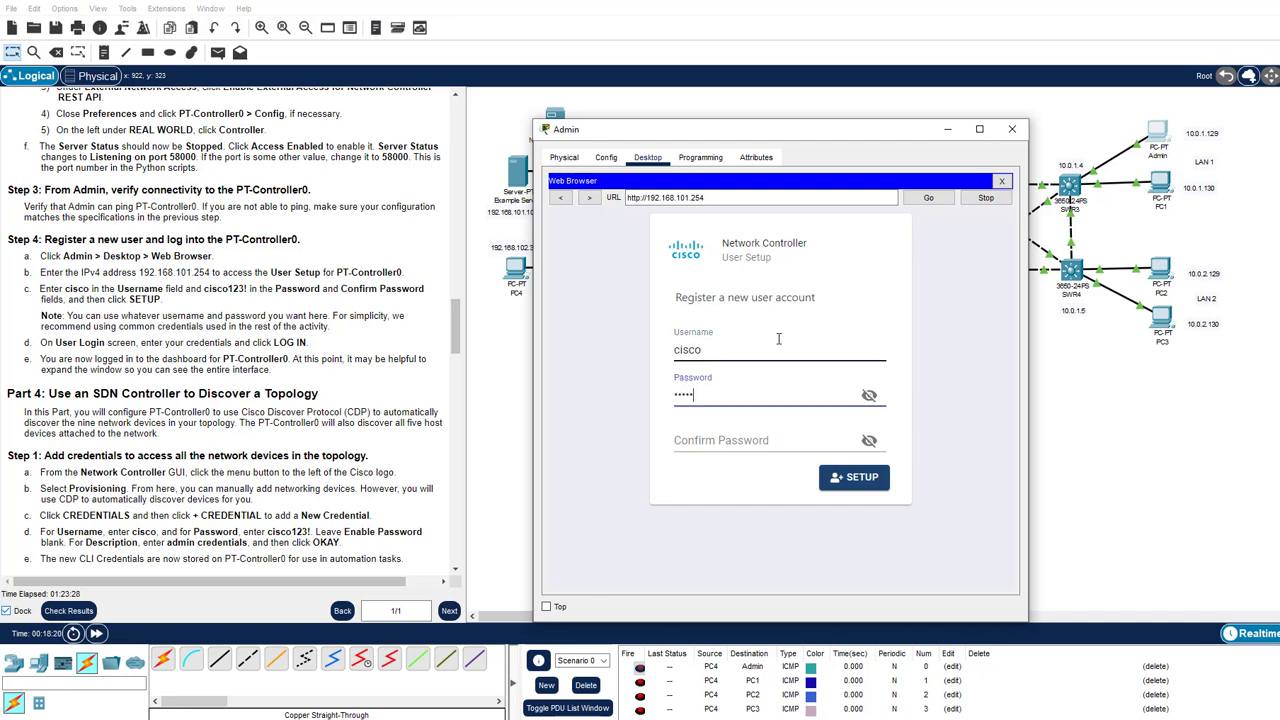
{"action": "type", "text": "1"}
{"action": "key", "text": "Tab"}
{"action": "type", "text": "cisco123!"}
{"action": "left_click", "coordinate": [869, 395]}
{"action": "left_click", "coordinate": [869, 441]}
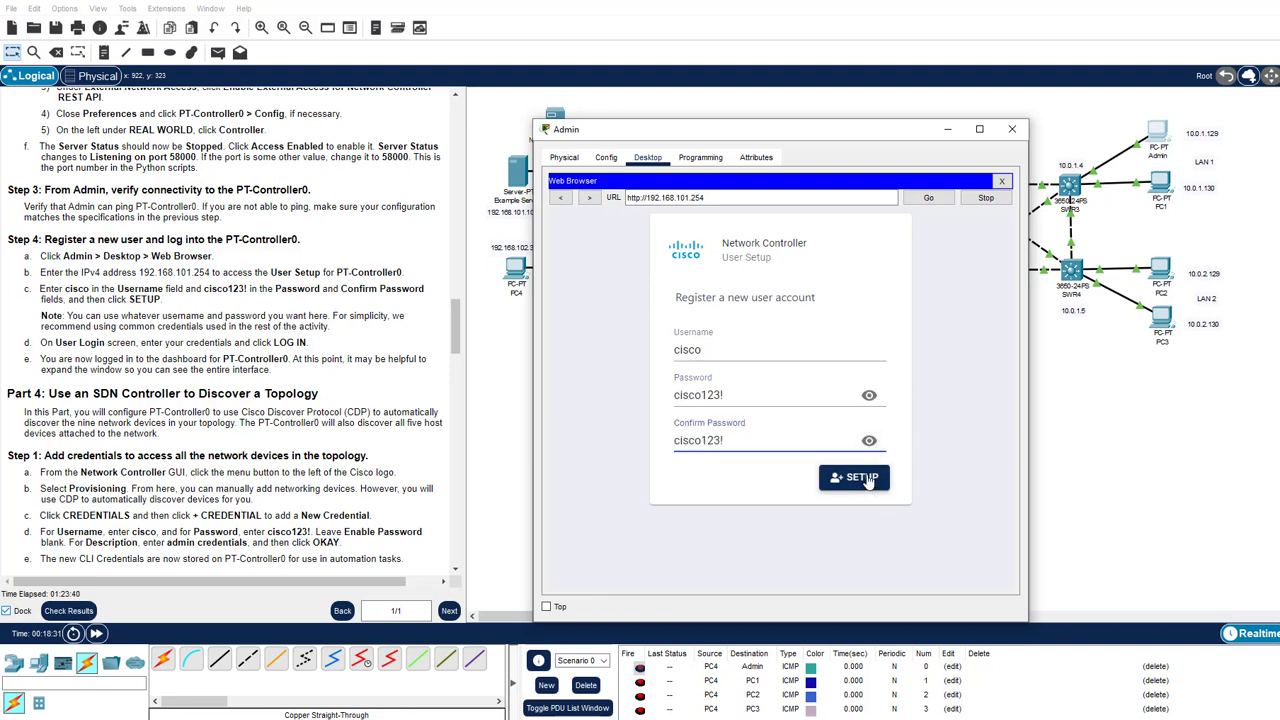
Log in to the Network Controller as cisco
{"action": "left_click", "coordinate": [866, 479]}
{"action": "left_click", "coordinate": [702, 382]}
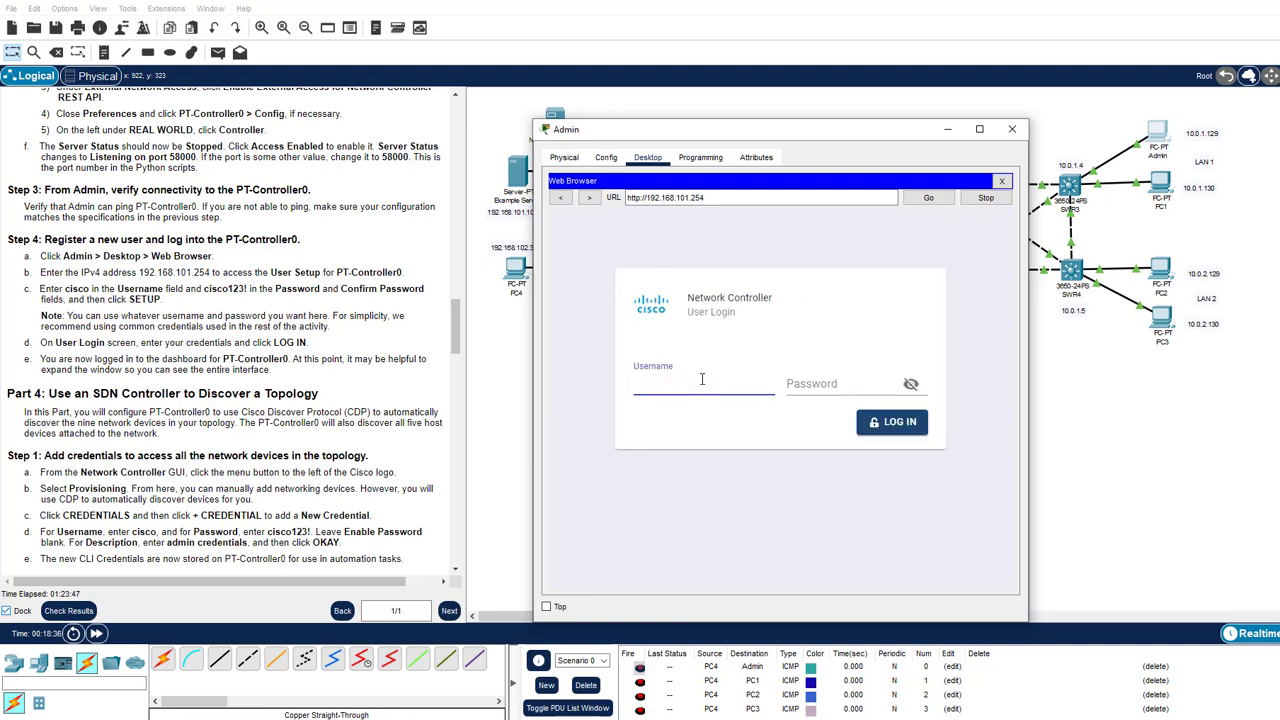
{"action": "type", "text": "cisco"}
{"action": "key", "text": "Tab"}
{"action": "left_click", "coordinate": [910, 384]}
{"action": "left_click", "coordinate": [900, 424]}
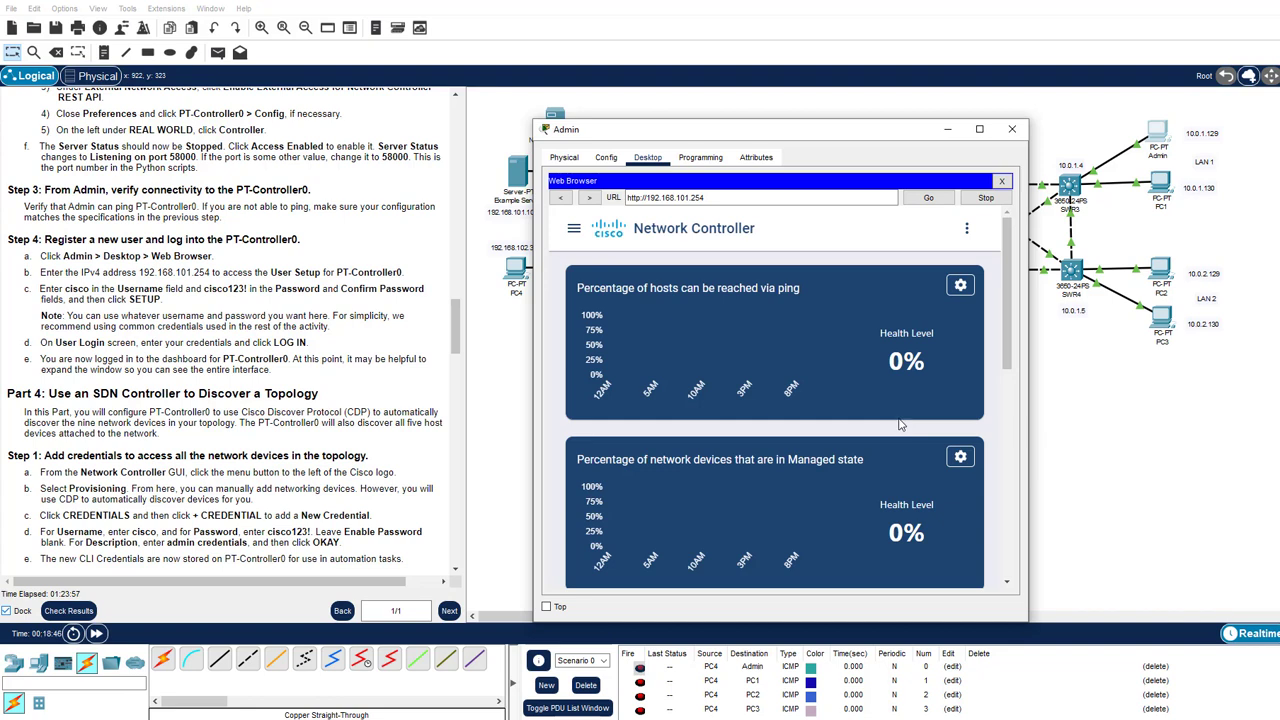
Resize the Admin window wider and taller
{"action": "left_click_drag", "start_coordinate": [1030, 378], "coordinate": [1278, 380]}
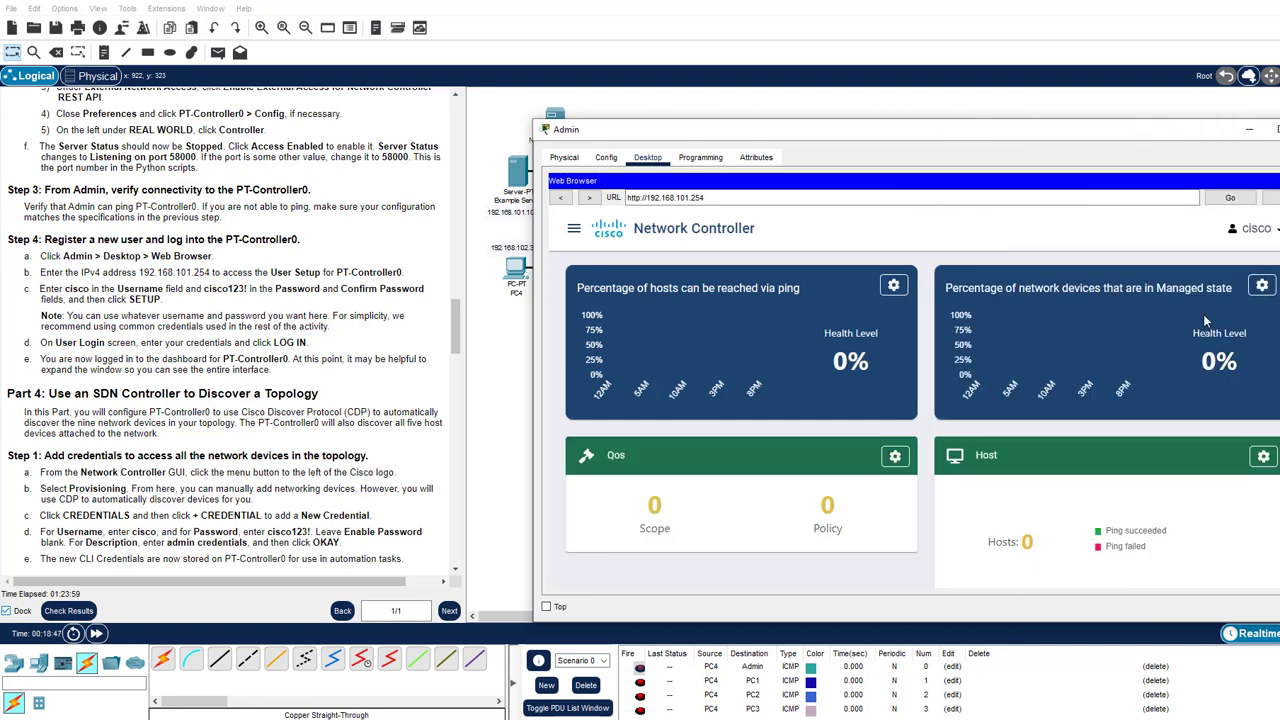
{"action": "left_click_drag", "start_coordinate": [805, 116], "coordinate": [805, 46]}
{"action": "left_click_drag", "start_coordinate": [534, 205], "coordinate": [343, 205]}
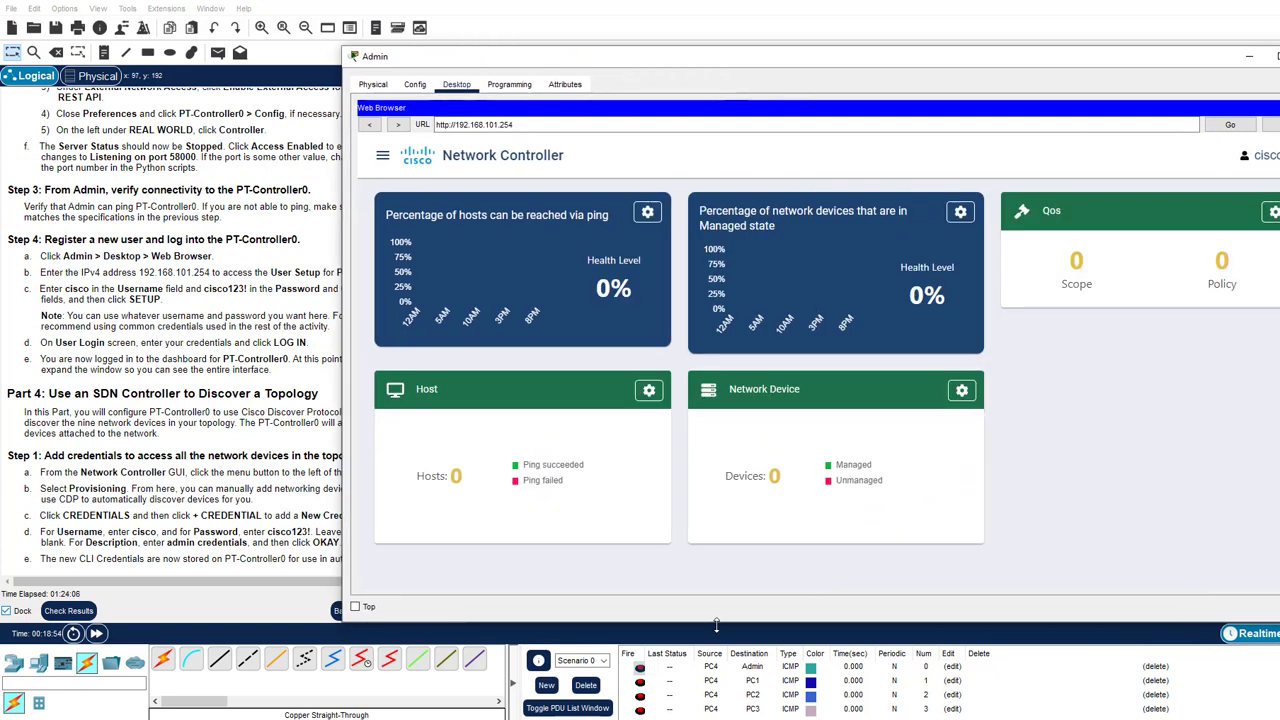
{"action": "left_click_drag", "start_coordinate": [719, 620], "coordinate": [726, 590]}
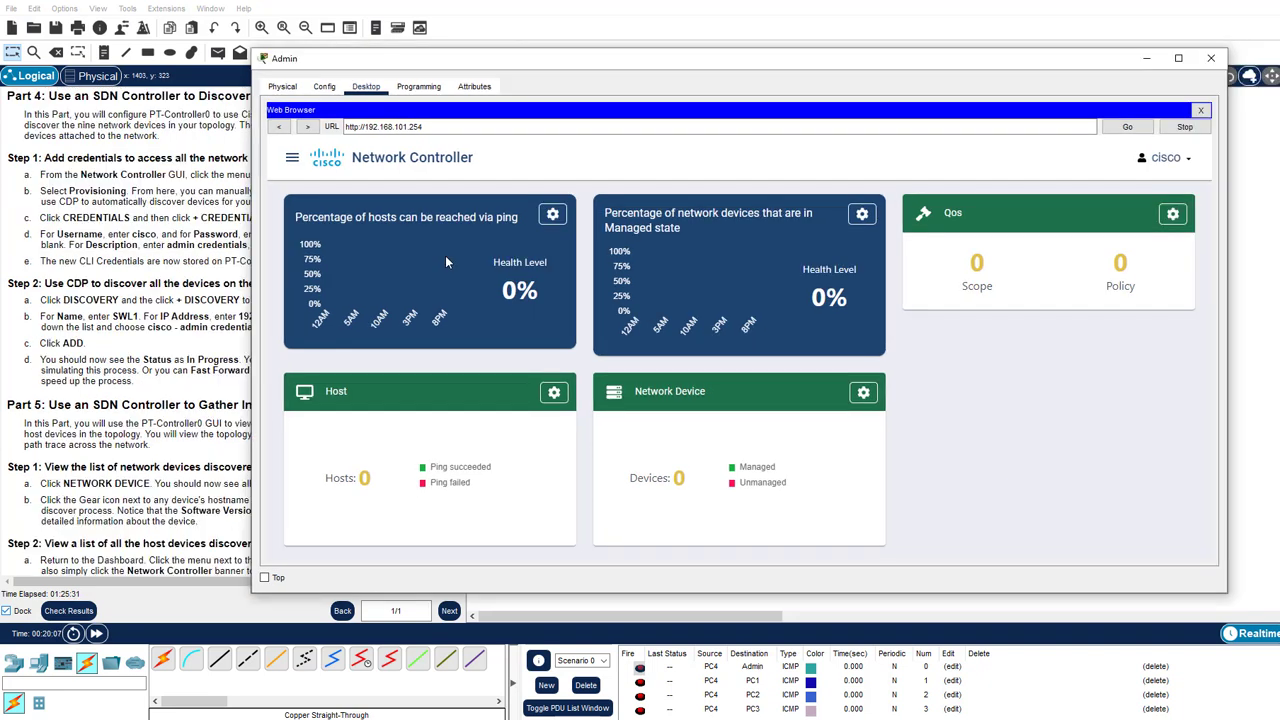
Go to Provisioning and show the CLI Credentials tab
{"action": "left_click", "coordinate": [292, 162]}
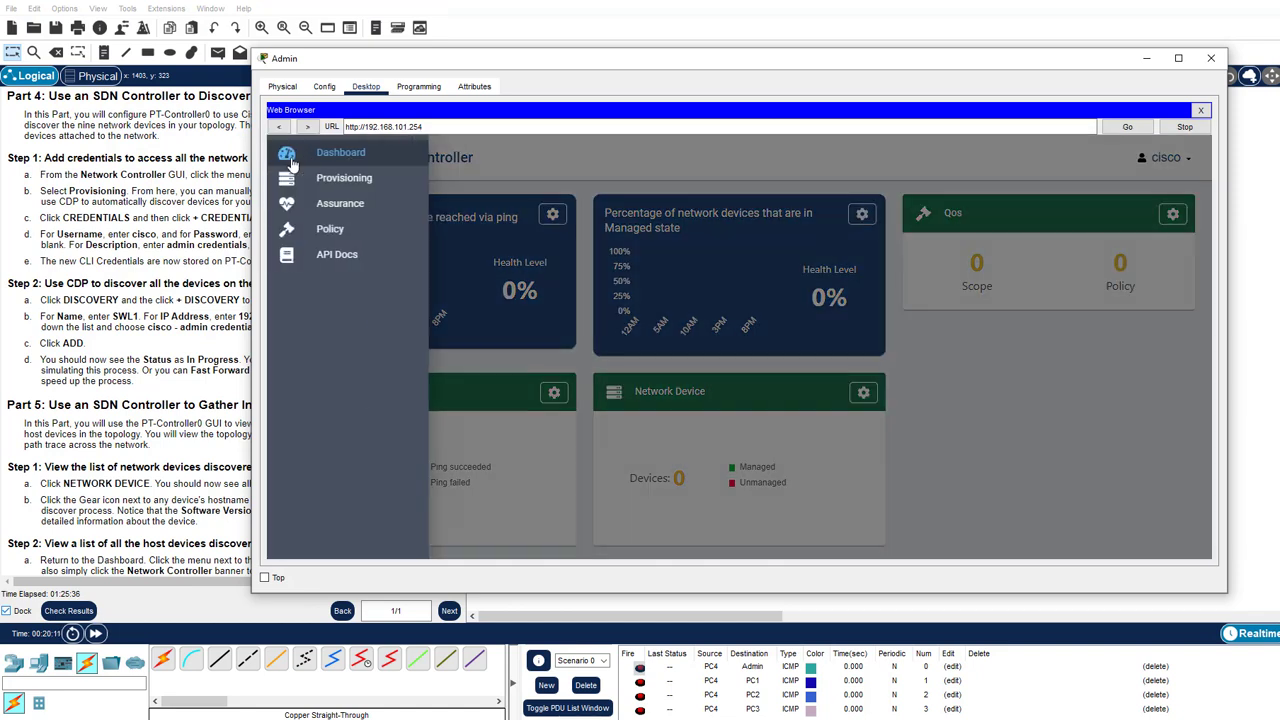
{"action": "left_click", "coordinate": [346, 180]}
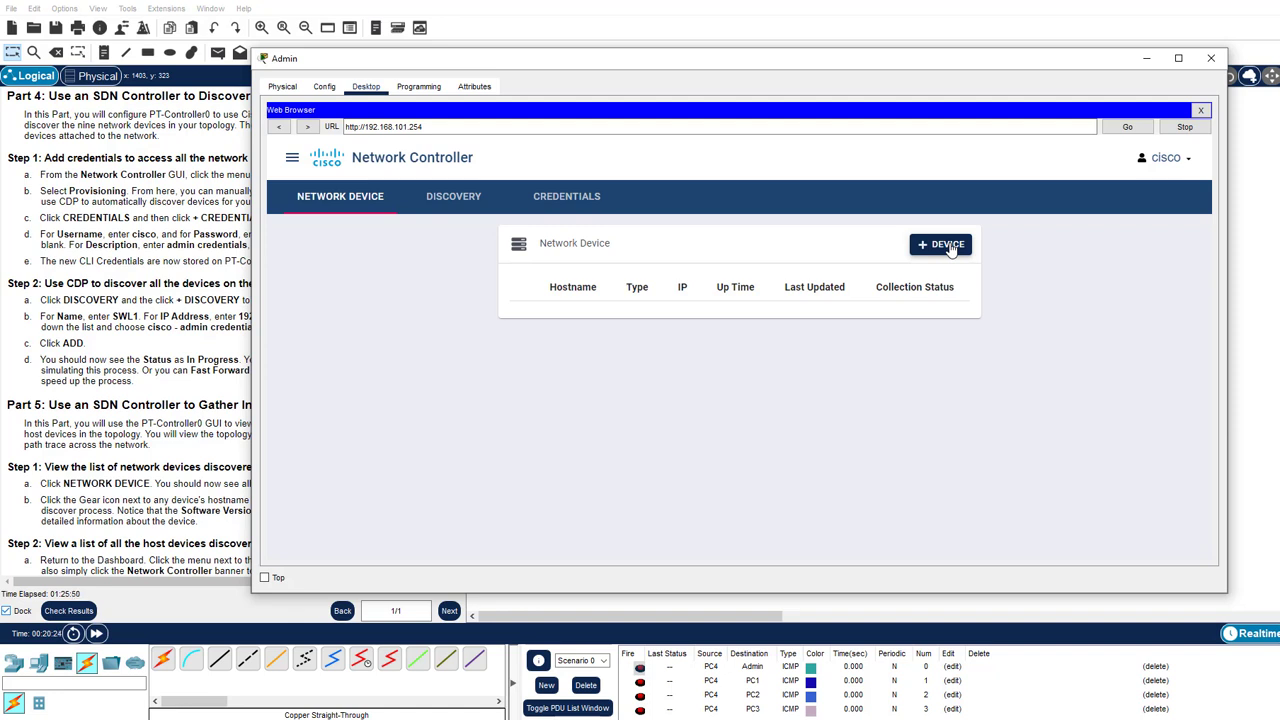
{"action": "left_click", "coordinate": [575, 201]}
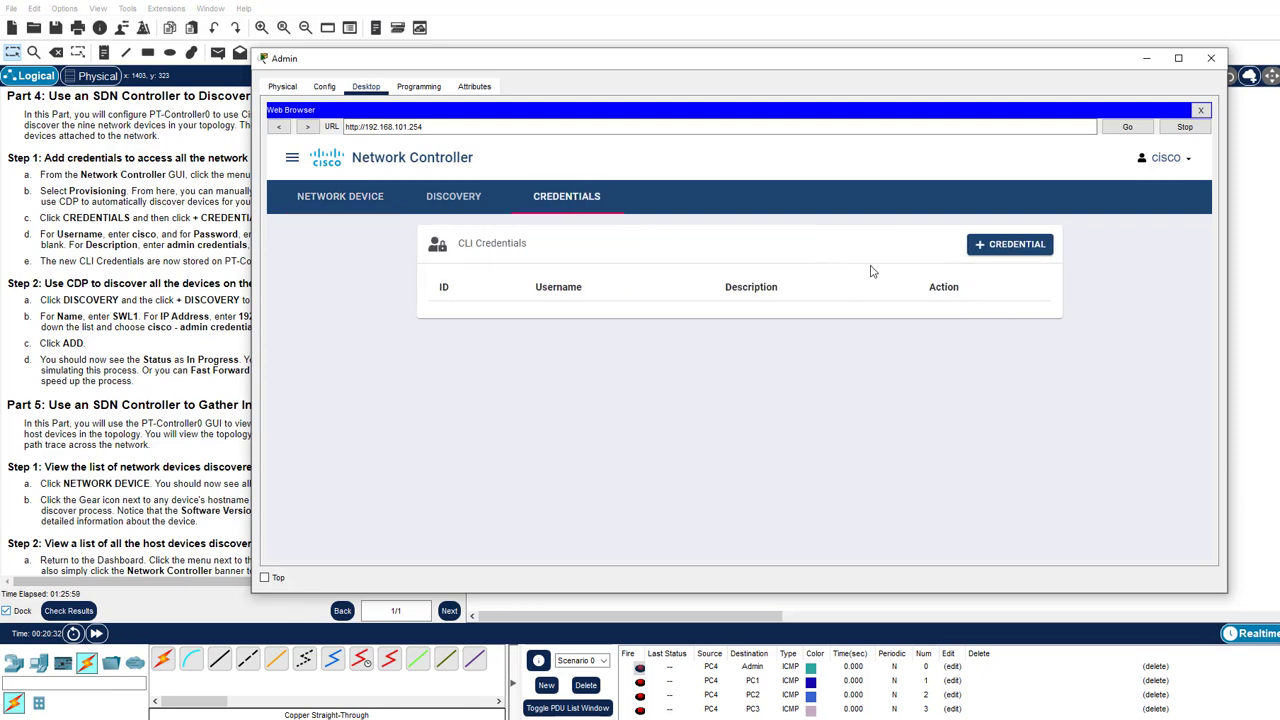
{"action": "left_click", "coordinate": [1028, 250]}
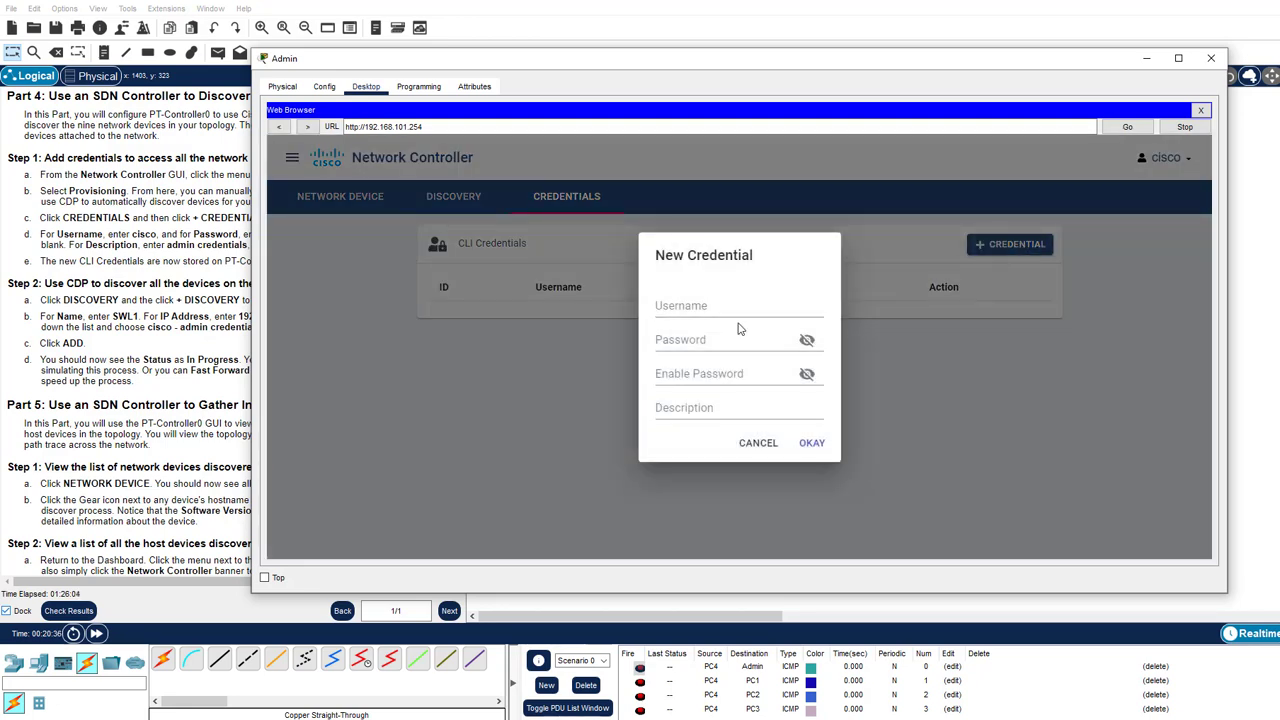
{"action": "left_click", "coordinate": [740, 311]}
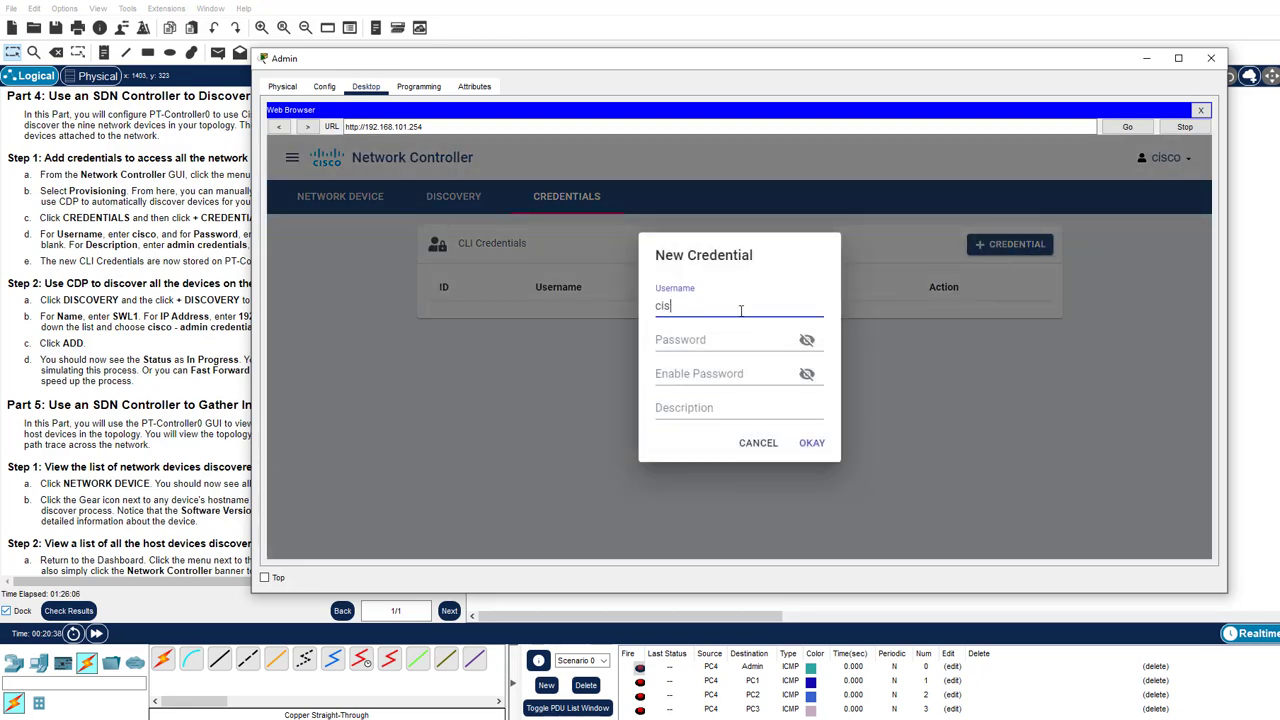
{"action": "key", "text": "Tab"}
{"action": "type", "text": "isco"}
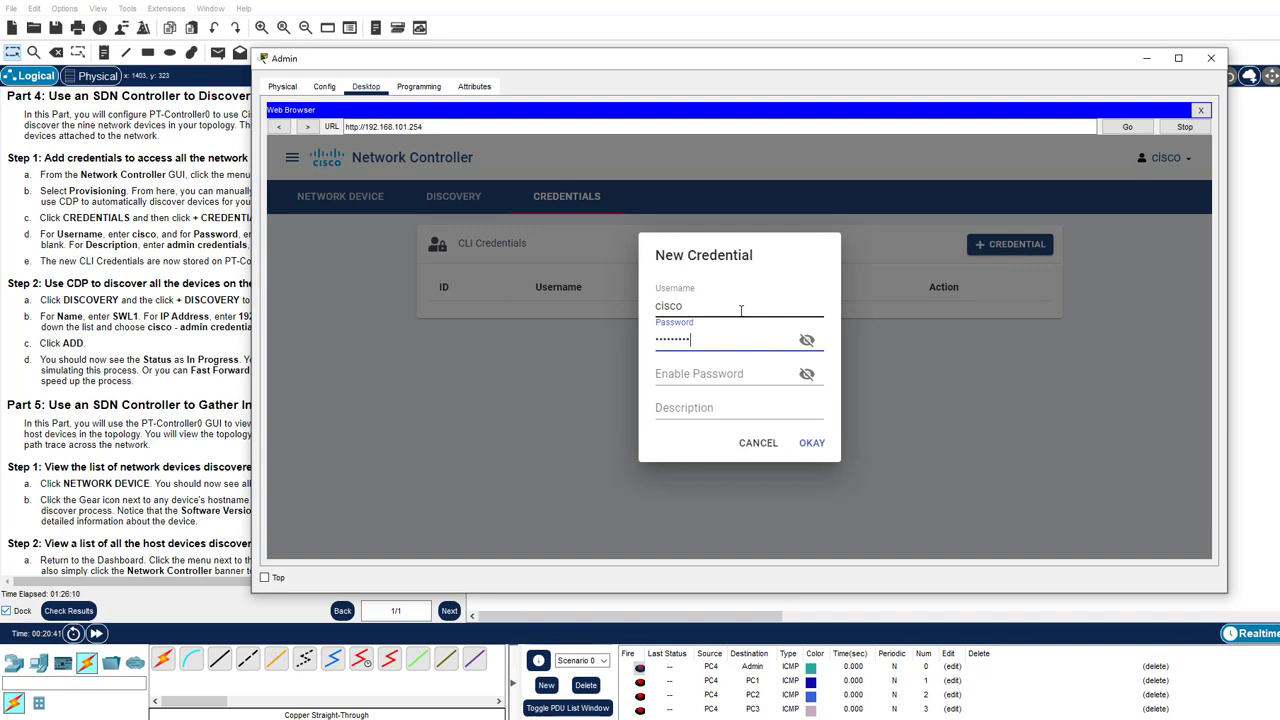
{"action": "left_click", "coordinate": [807, 340]}
{"action": "left_click", "coordinate": [692, 412]}
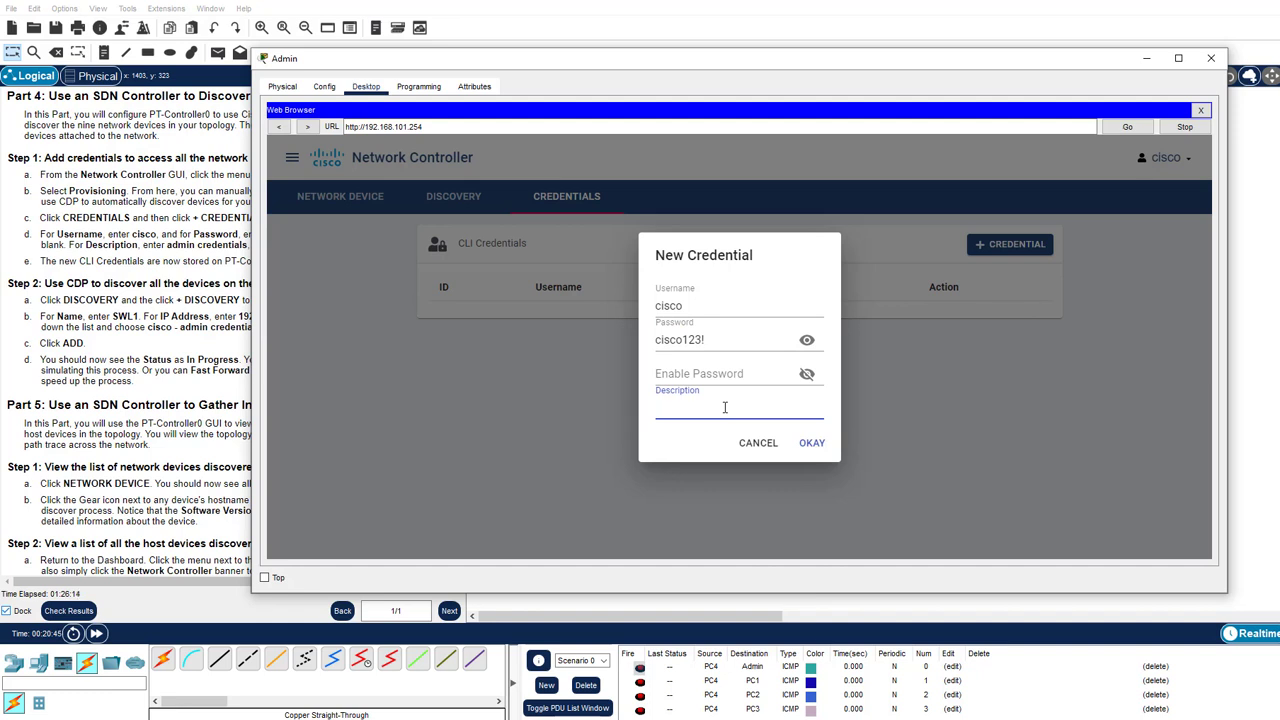
{"action": "type", "text": "admin credentials"}
{"action": "left_click", "coordinate": [812, 445]}
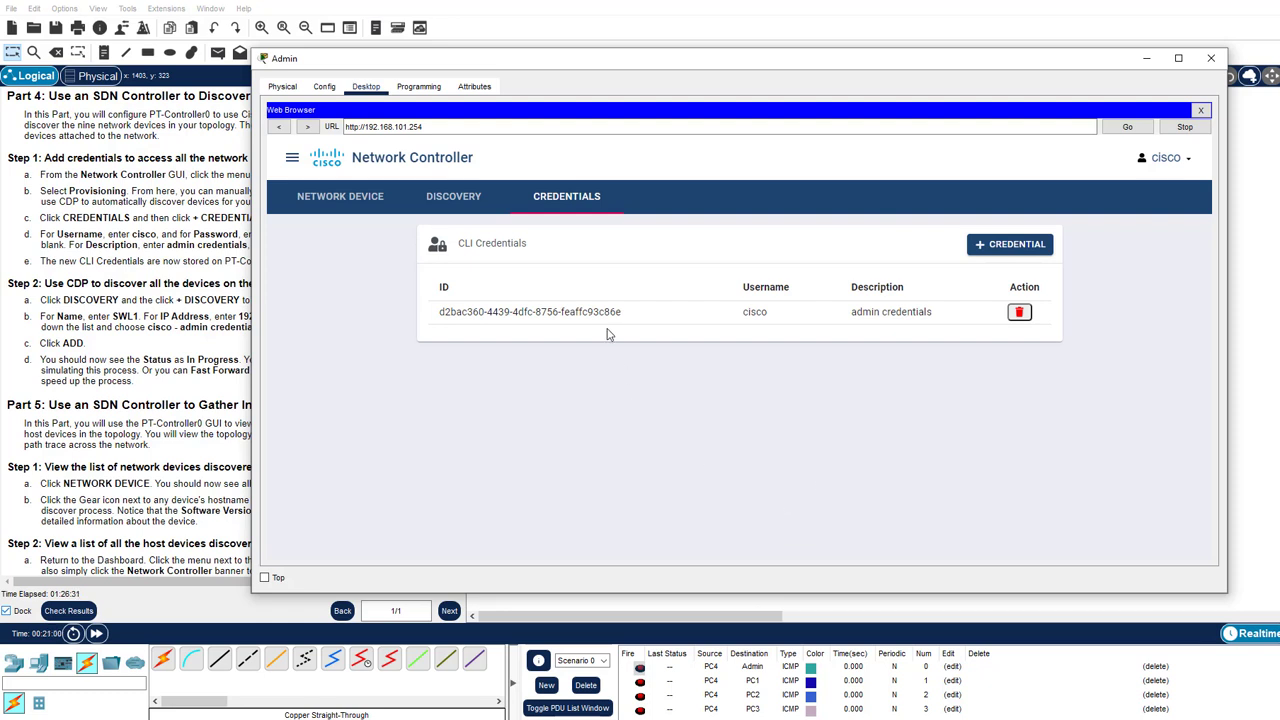
{"action": "left_click", "coordinate": [451, 199]}
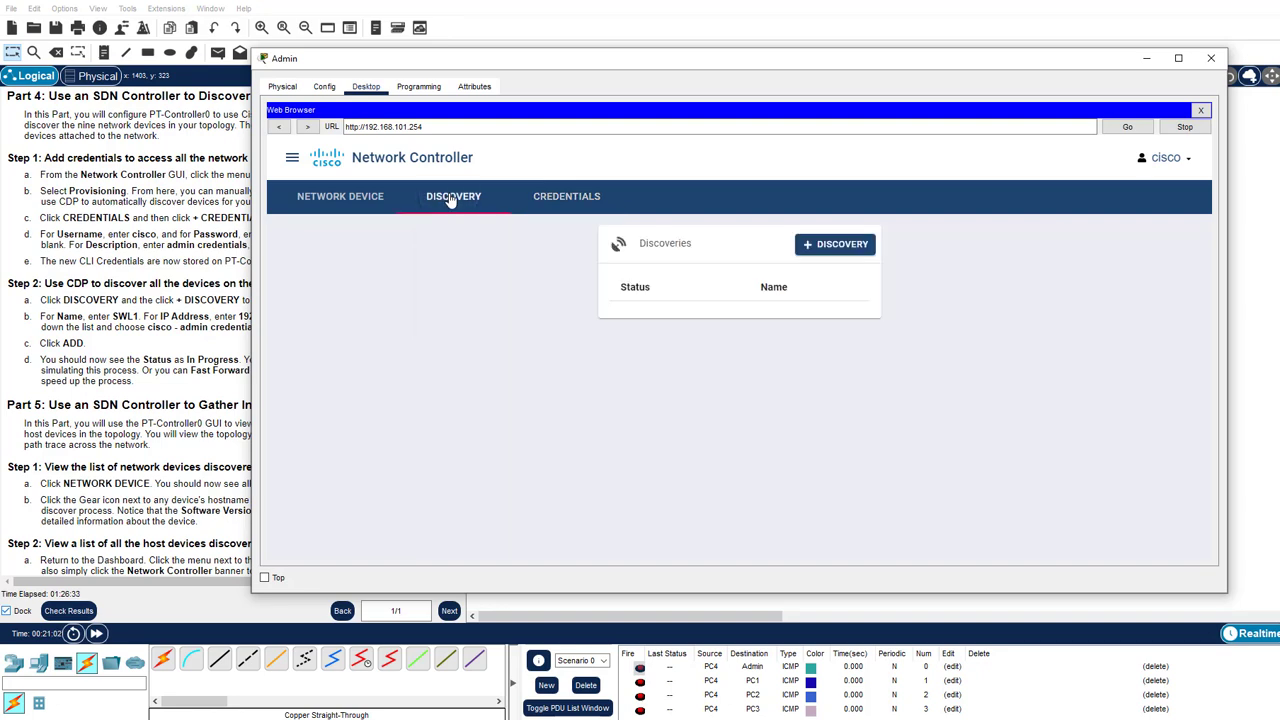
{"action": "left_click", "coordinate": [840, 246]}
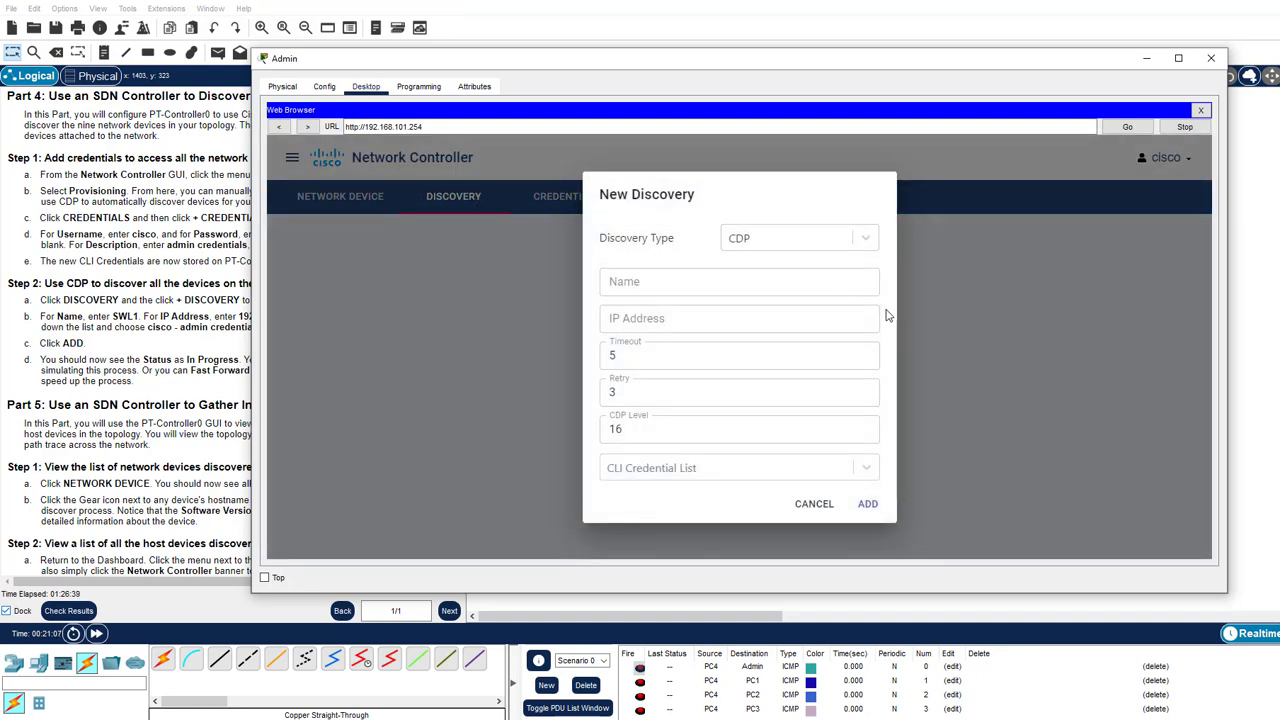
{"action": "left_click", "coordinate": [752, 278]}
{"action": "type", "text": "SWL1"}
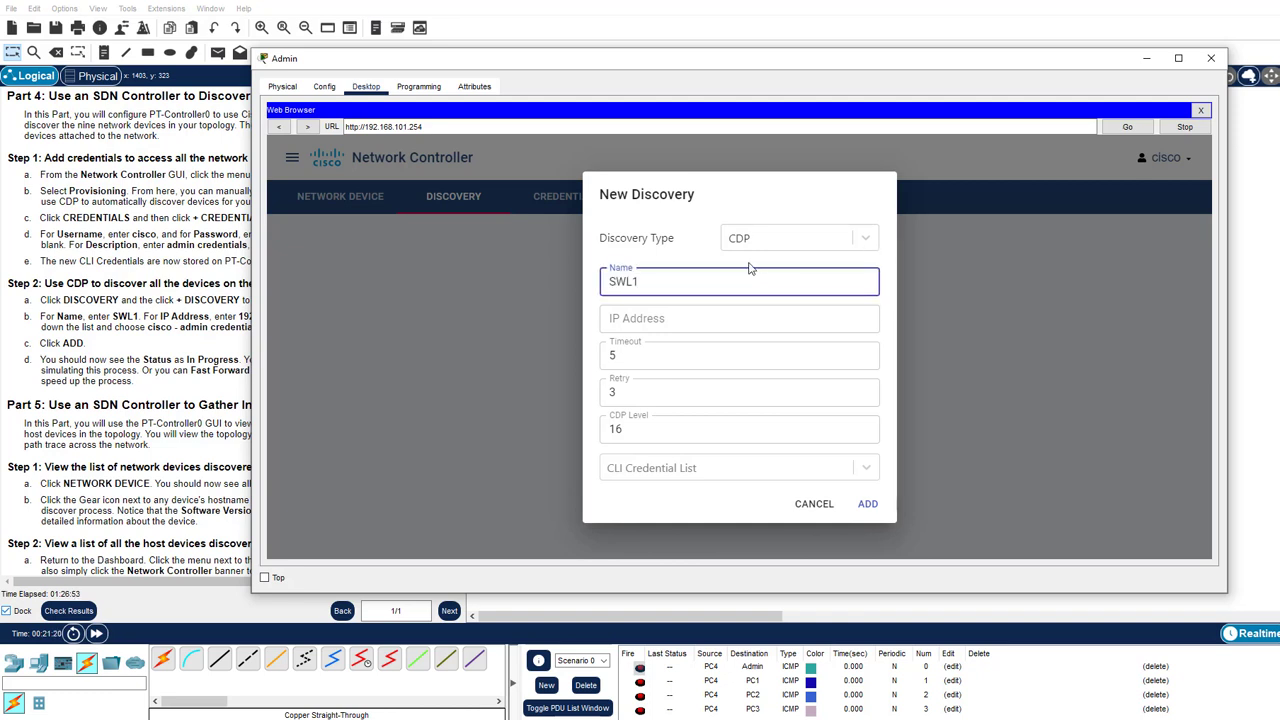
{"action": "left_click", "coordinate": [750, 320]}
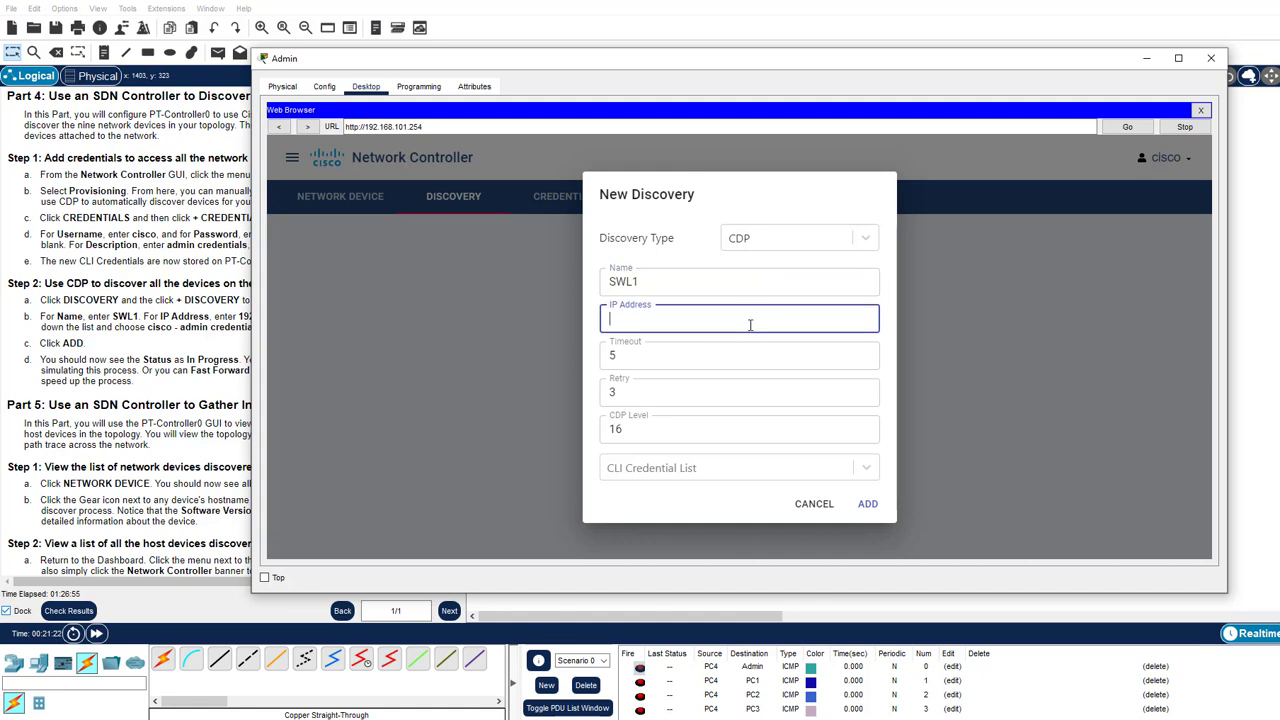
{"action": "type", "text": "192.168.101.2"}
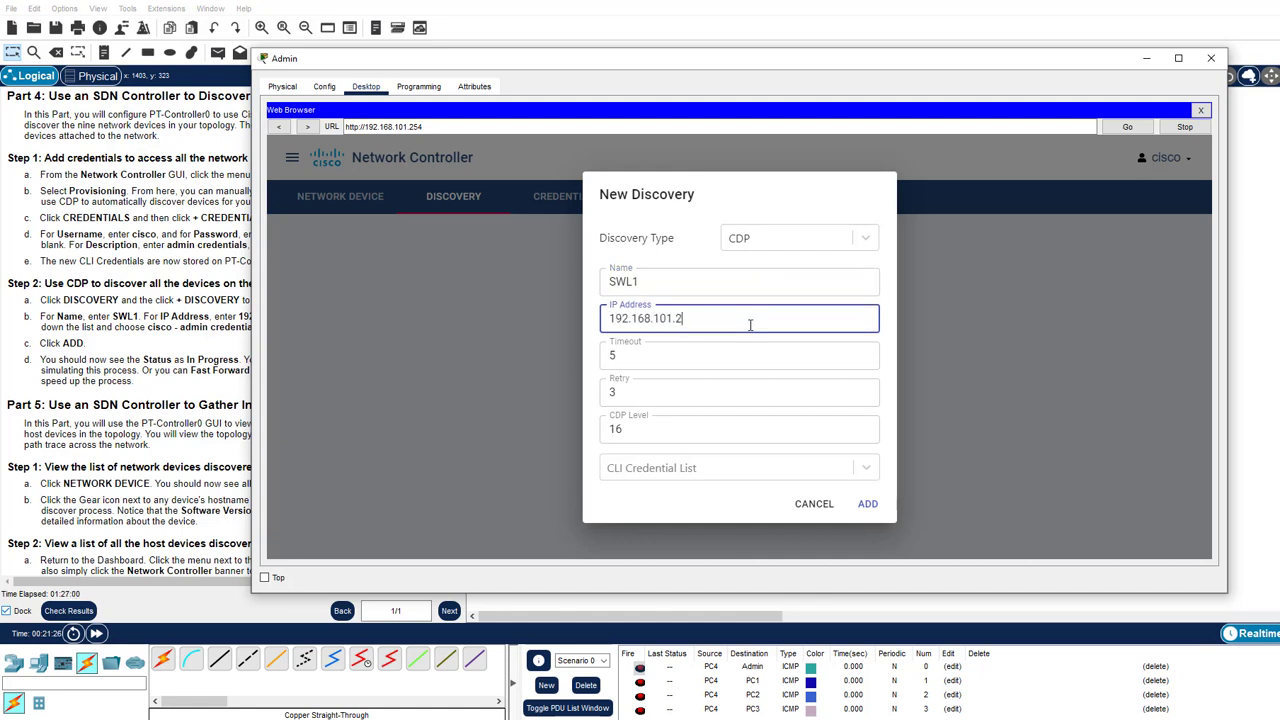
{"action": "left_click", "coordinate": [686, 476]}
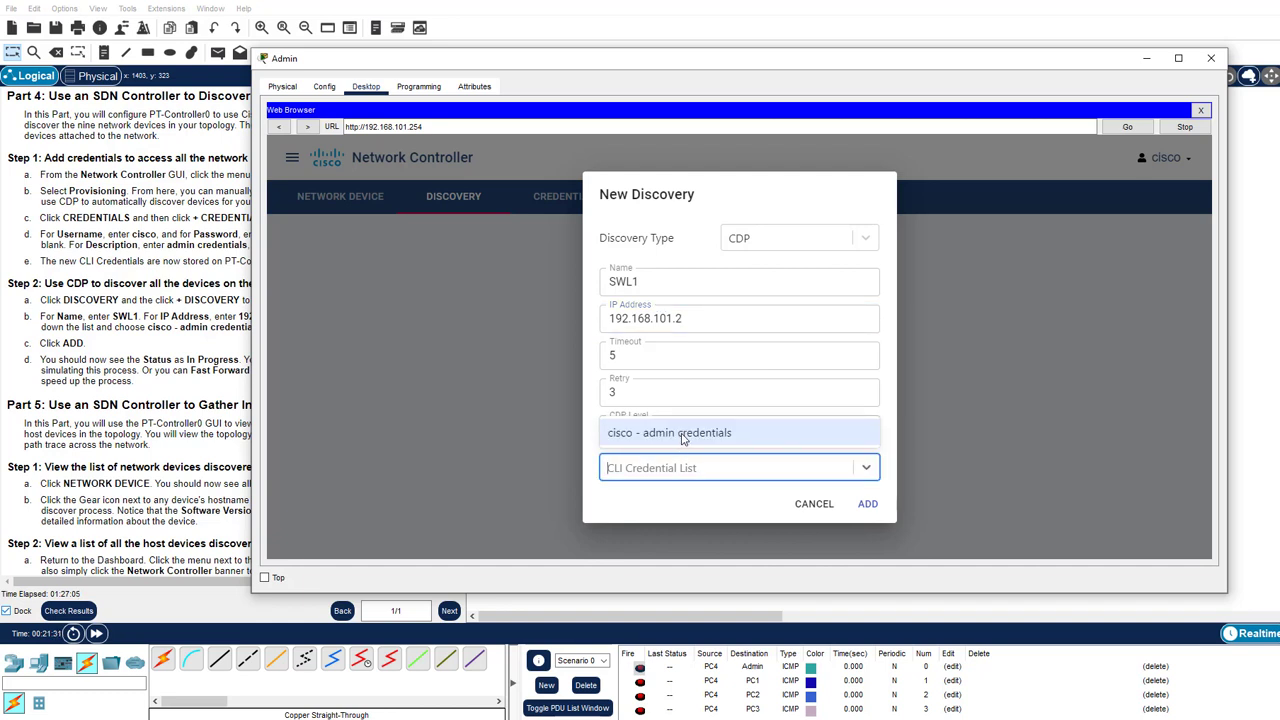
{"action": "left_click", "coordinate": [683, 436]}
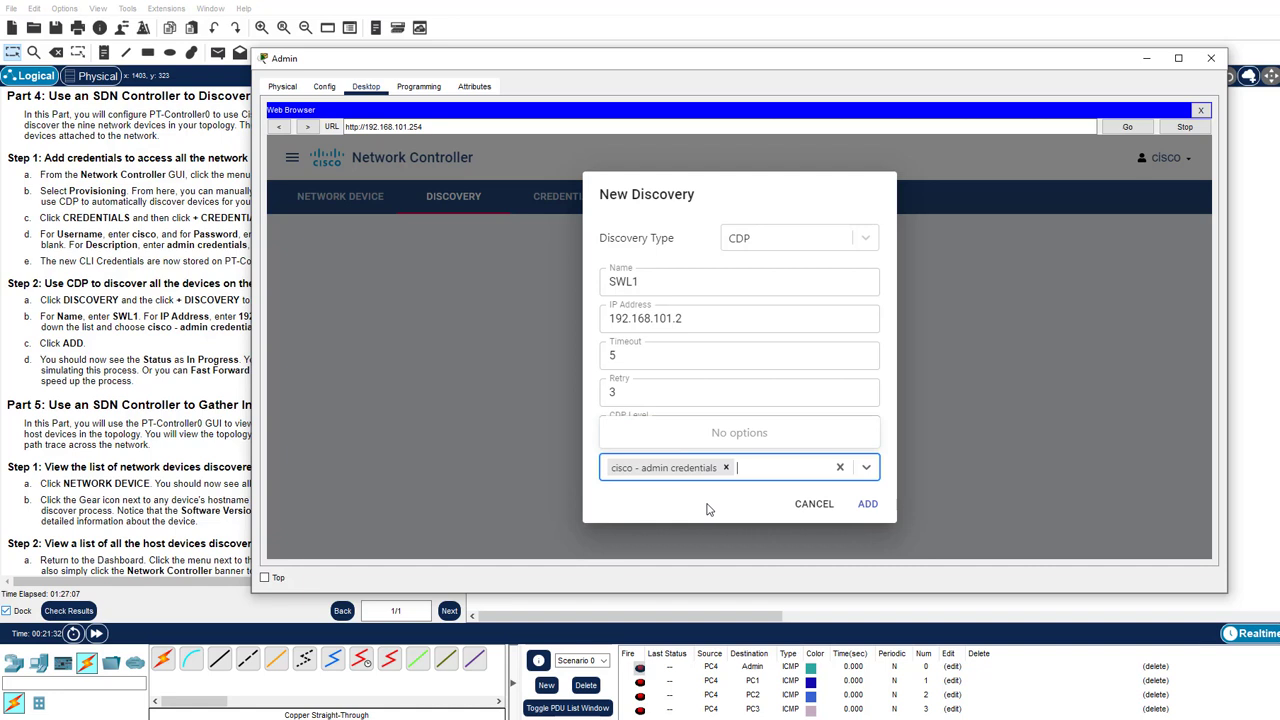
{"action": "left_click", "coordinate": [868, 504]}
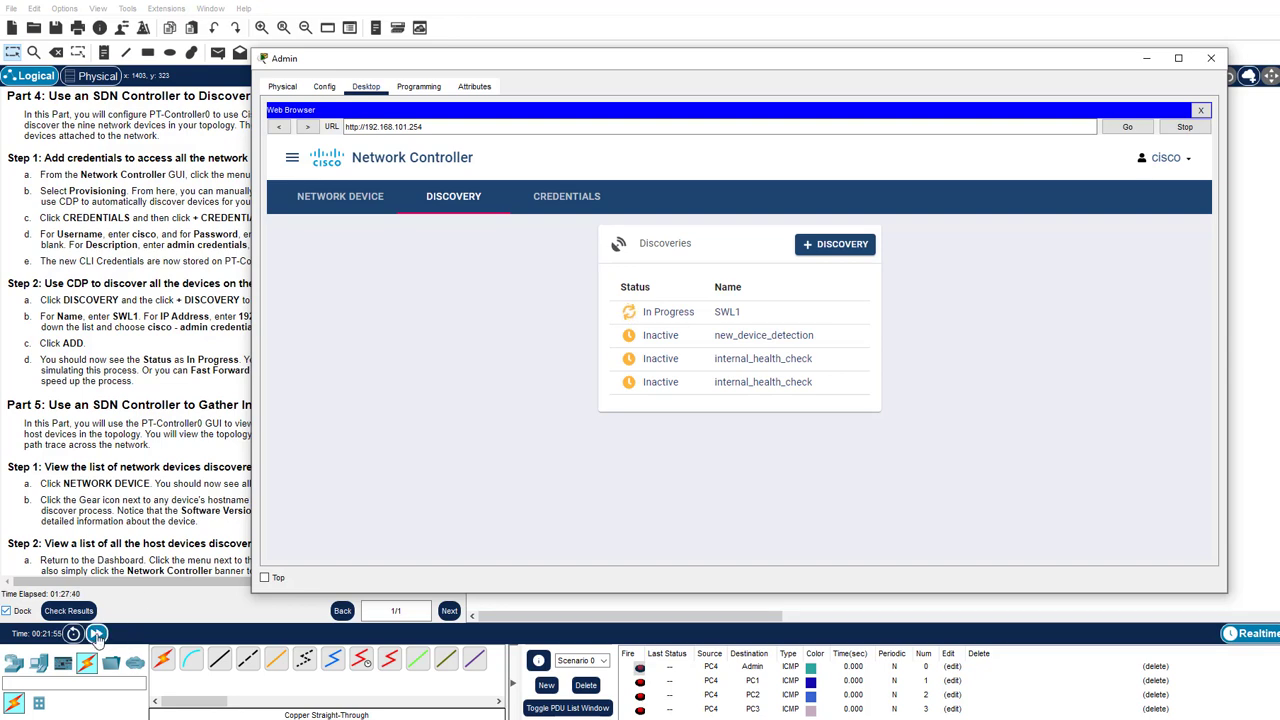
Fast-forward time until SWL1 completes, then return to the 9-device, 6-host dashboard
{"action": "left_click", "coordinate": [97, 635]}
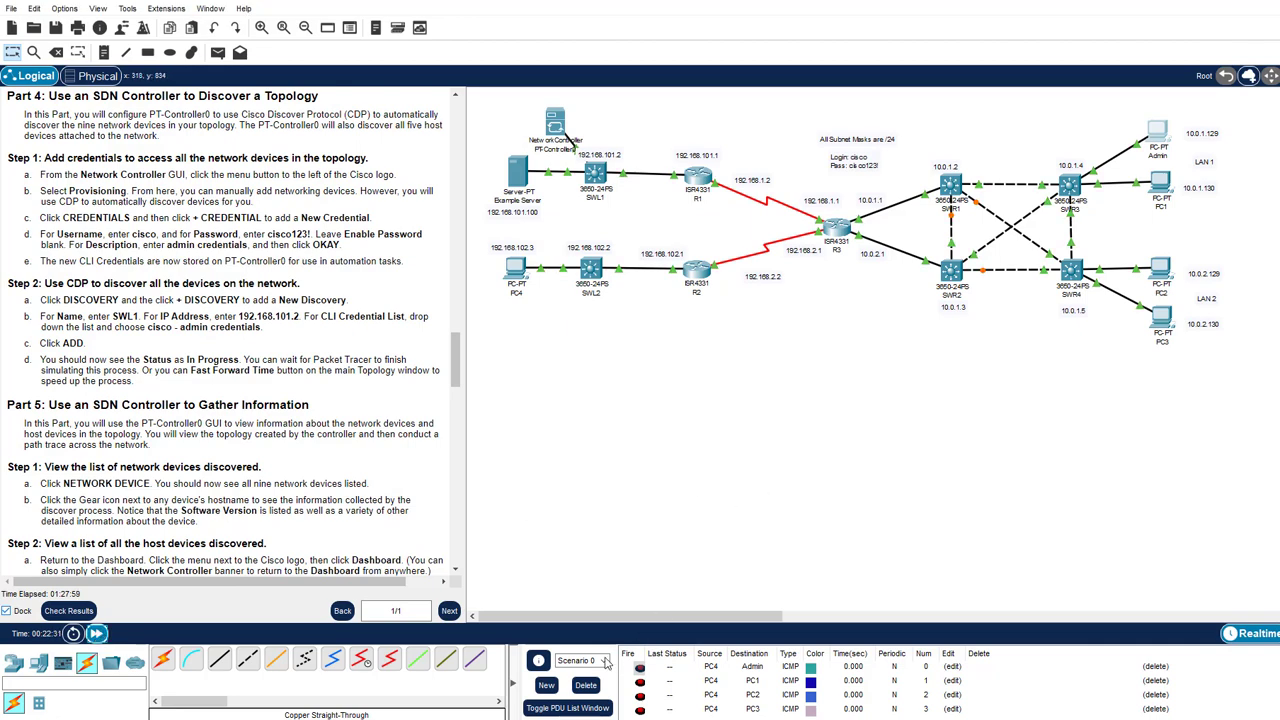
{"action": "key", "text": "alt+Tab"}
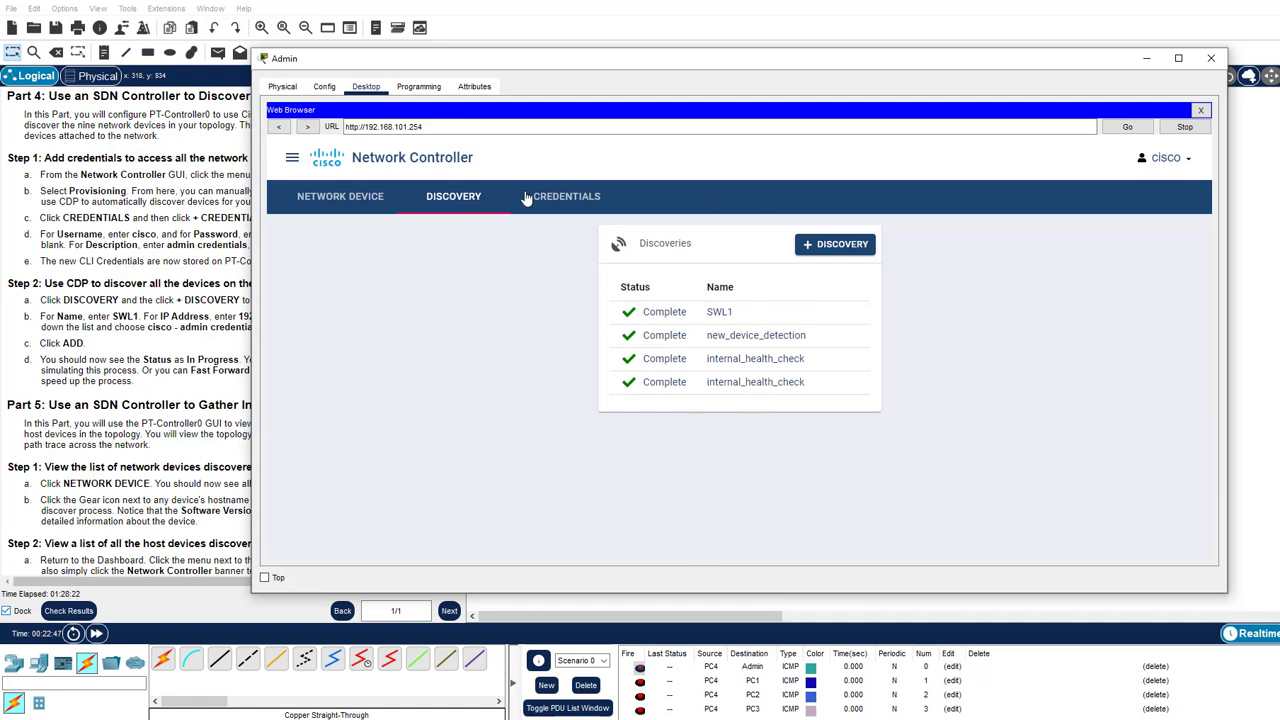
{"action": "left_click", "coordinate": [327, 158]}
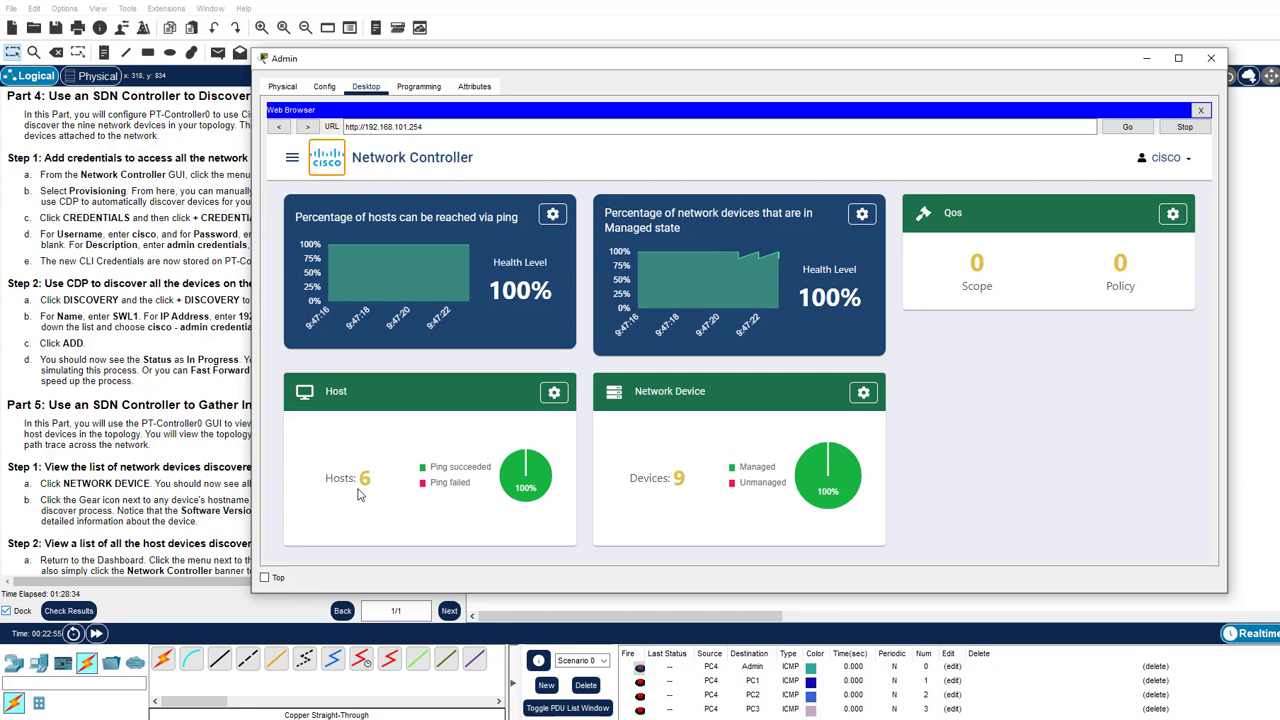
Inspect router R1's device details (software version 15.4), then return to the dashboard
{"action": "left_click", "coordinate": [864, 394]}
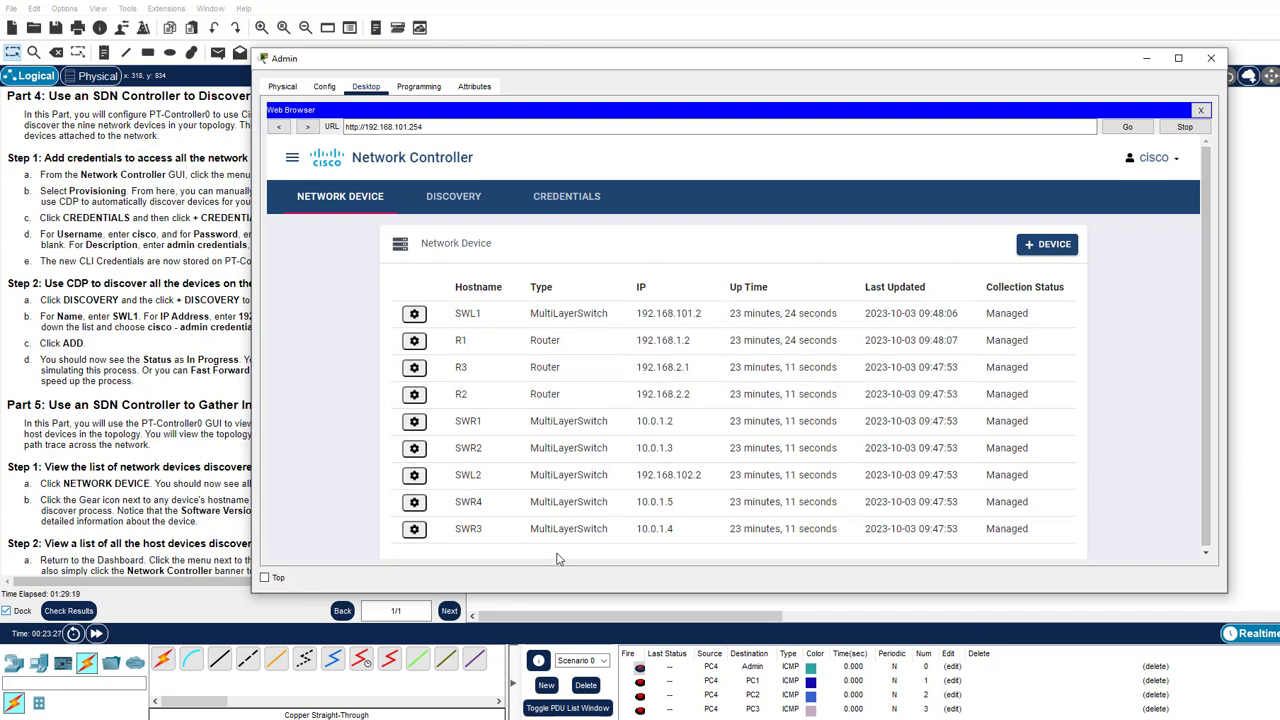
{"action": "left_click", "coordinate": [411, 343]}
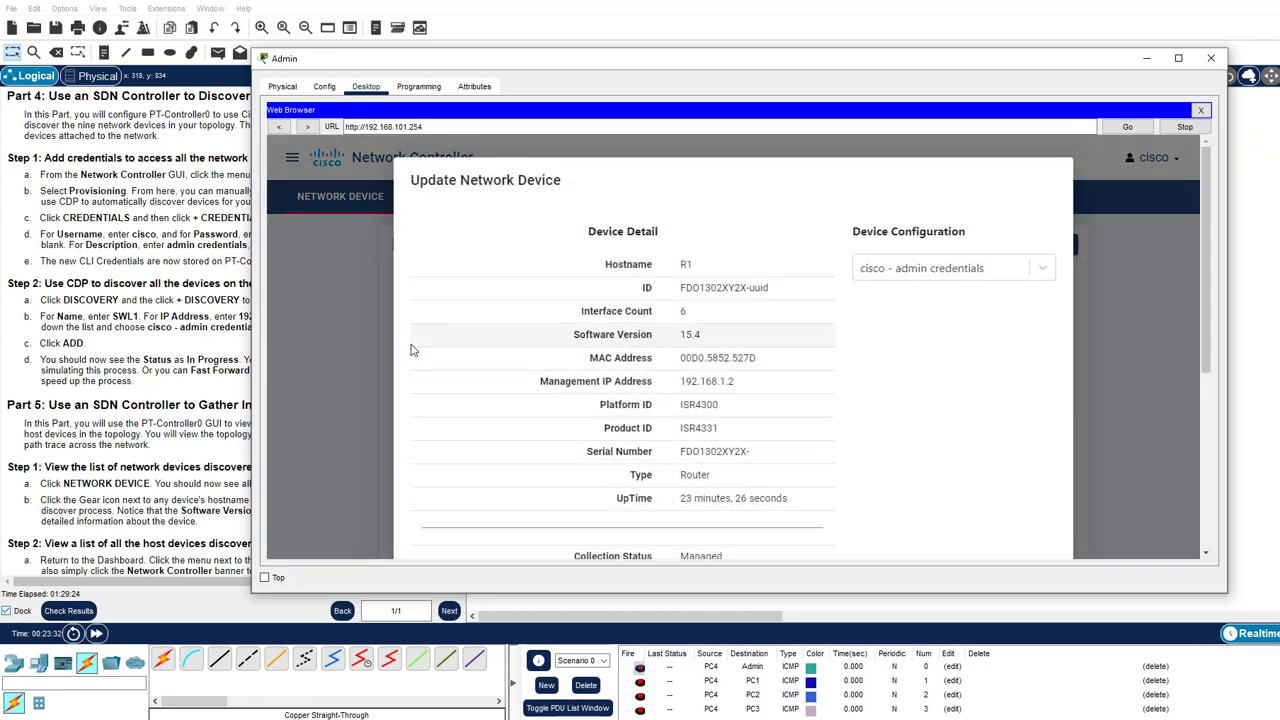
{"action": "scroll", "coordinate": [850, 462], "scroll_direction": "down", "scroll_amount": 3}
{"action": "scroll", "coordinate": [861, 464], "scroll_direction": "down", "scroll_amount": 3}
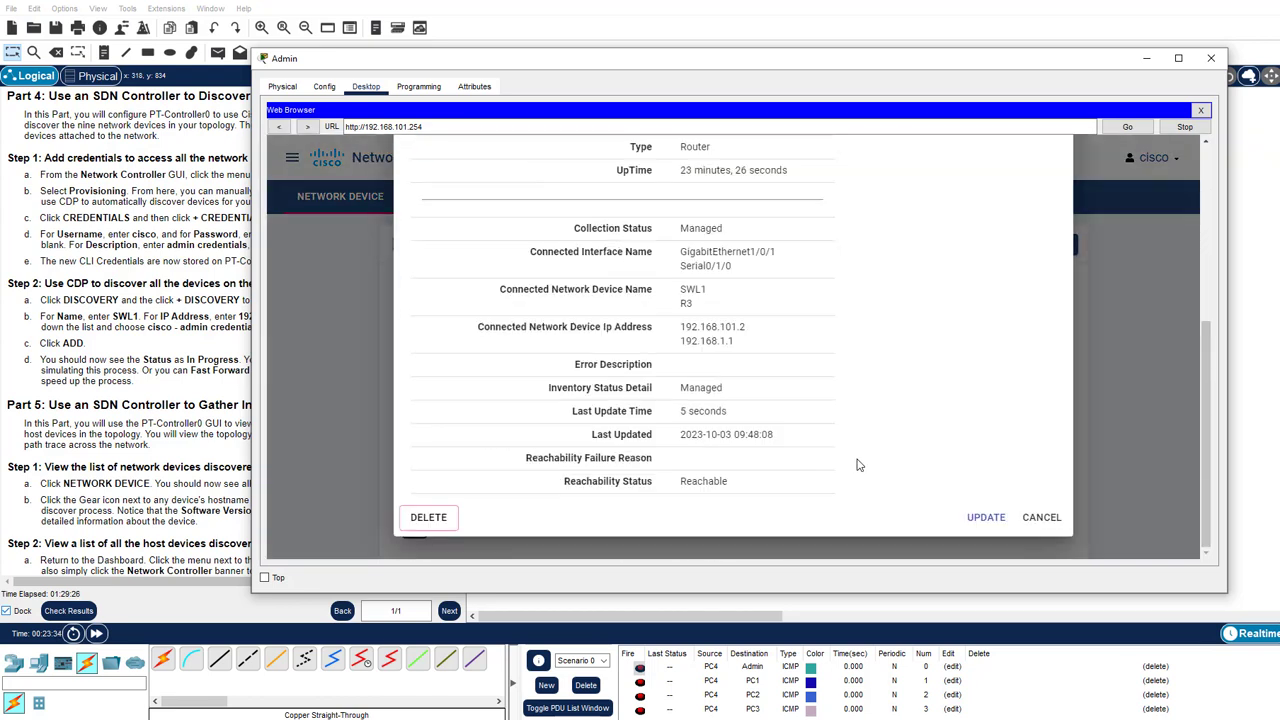
{"action": "scroll", "coordinate": [858, 463], "scroll_direction": "up", "scroll_amount": 2}
{"action": "scroll", "coordinate": [856, 462], "scroll_direction": "up", "scroll_amount": 2}
{"action": "scroll", "coordinate": [855, 462], "scroll_direction": "up", "scroll_amount": 2}
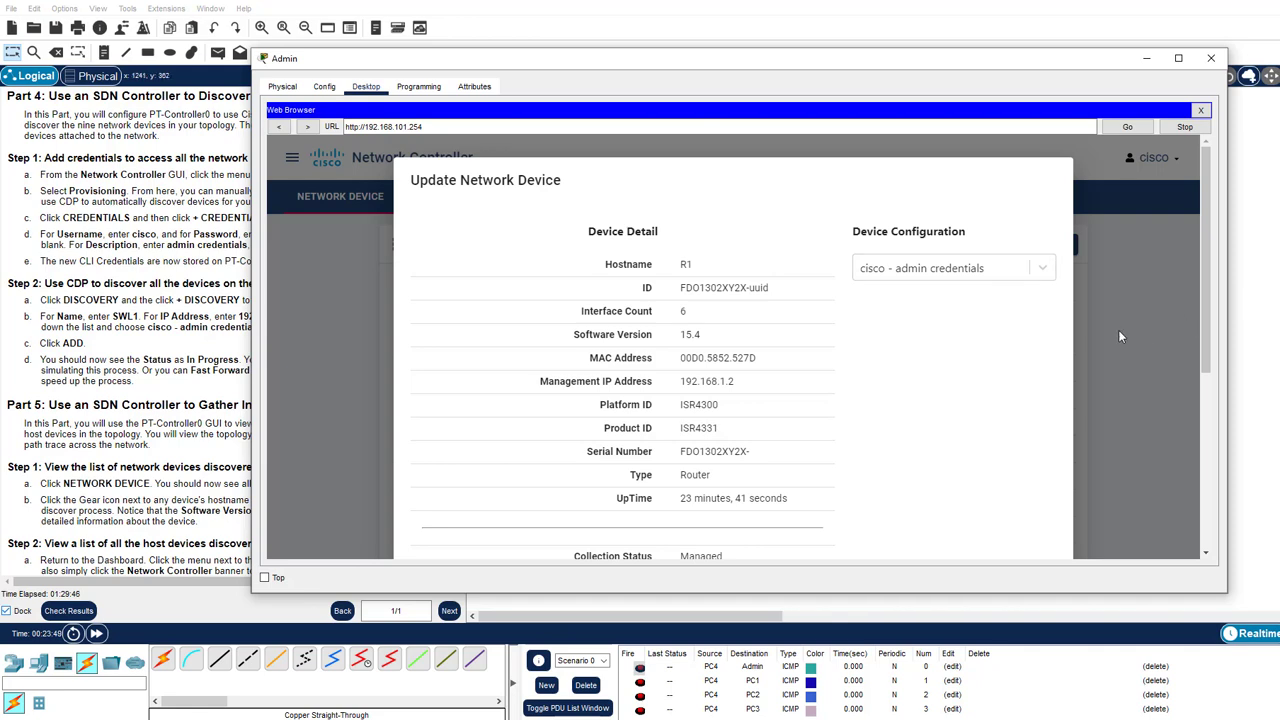
{"action": "scroll", "coordinate": [1195, 317], "scroll_direction": "down", "scroll_amount": 5}
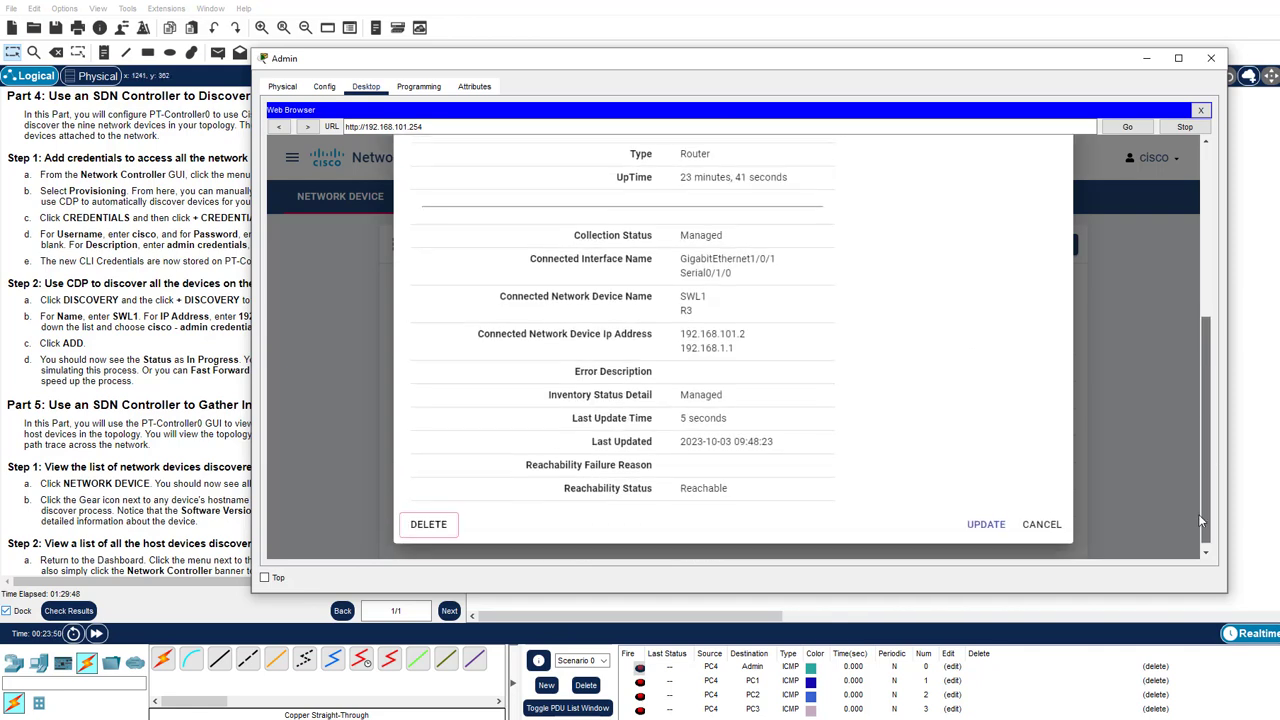
{"action": "left_click", "coordinate": [1040, 517]}
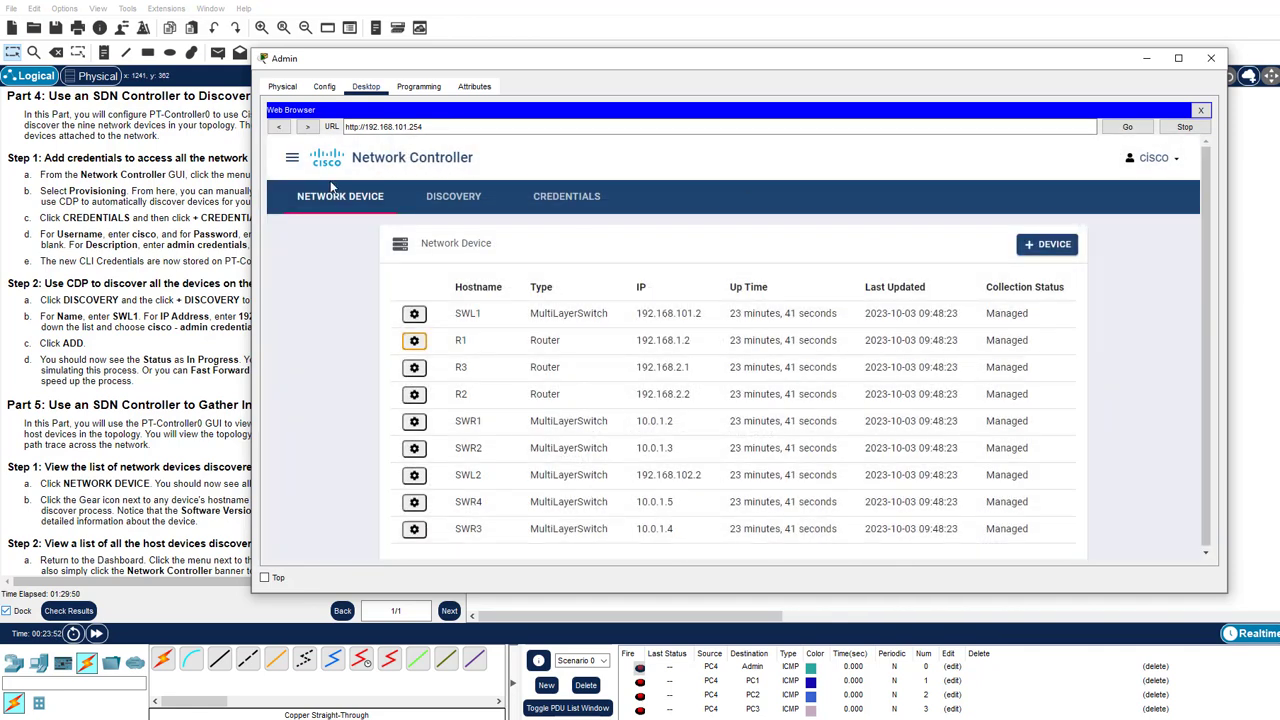
{"action": "left_click", "coordinate": [300, 165]}
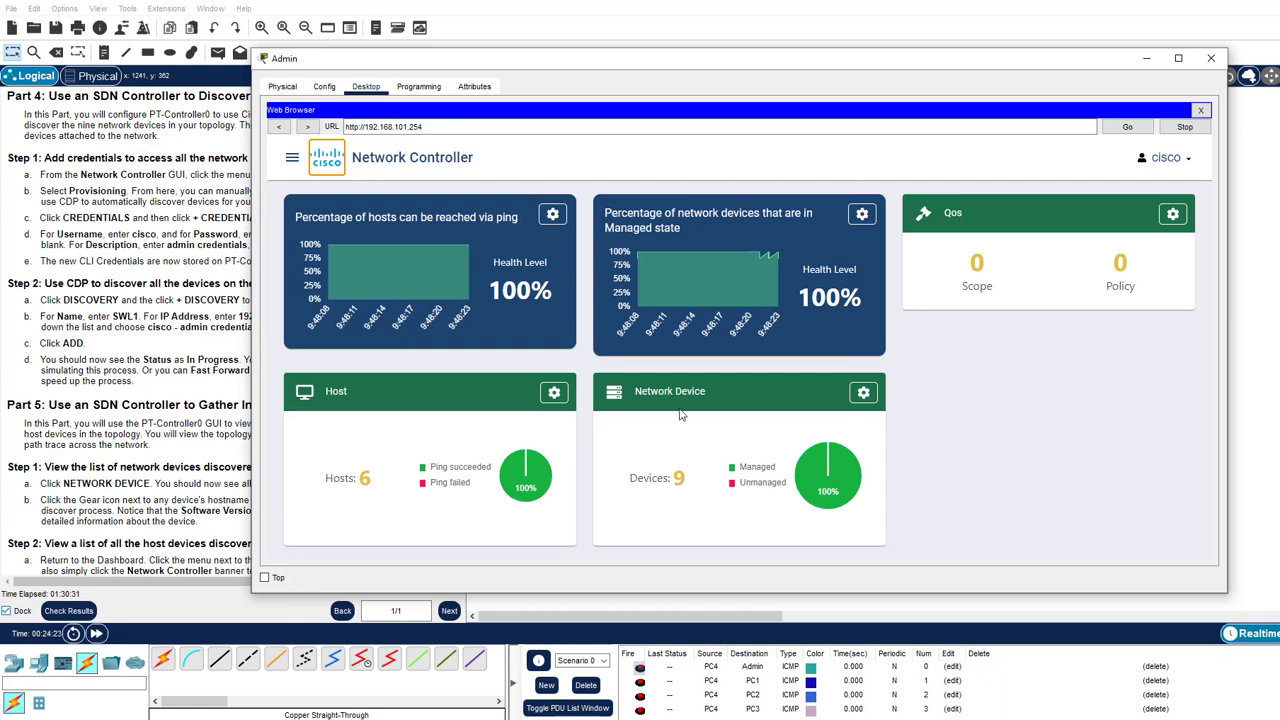
Review the six discovered hosts, the Example Server's details and the topology map
{"action": "left_click", "coordinate": [554, 393]}
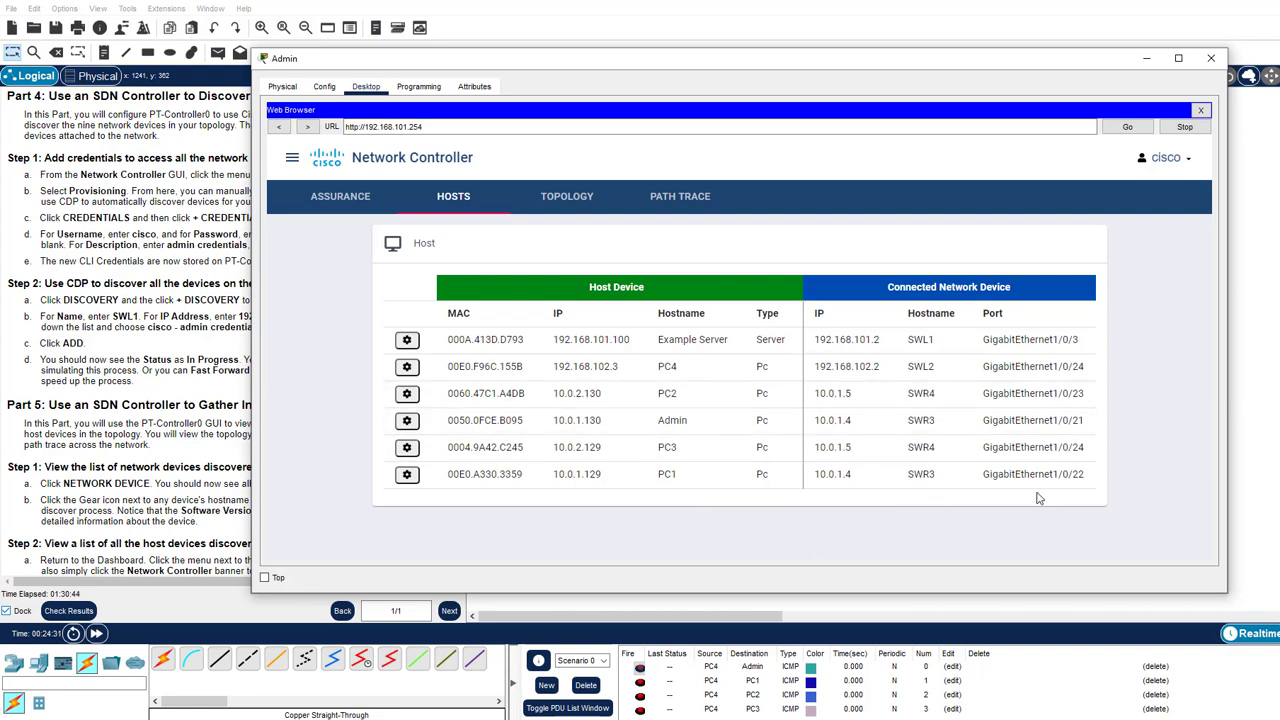
{"action": "left_click", "coordinate": [409, 341]}
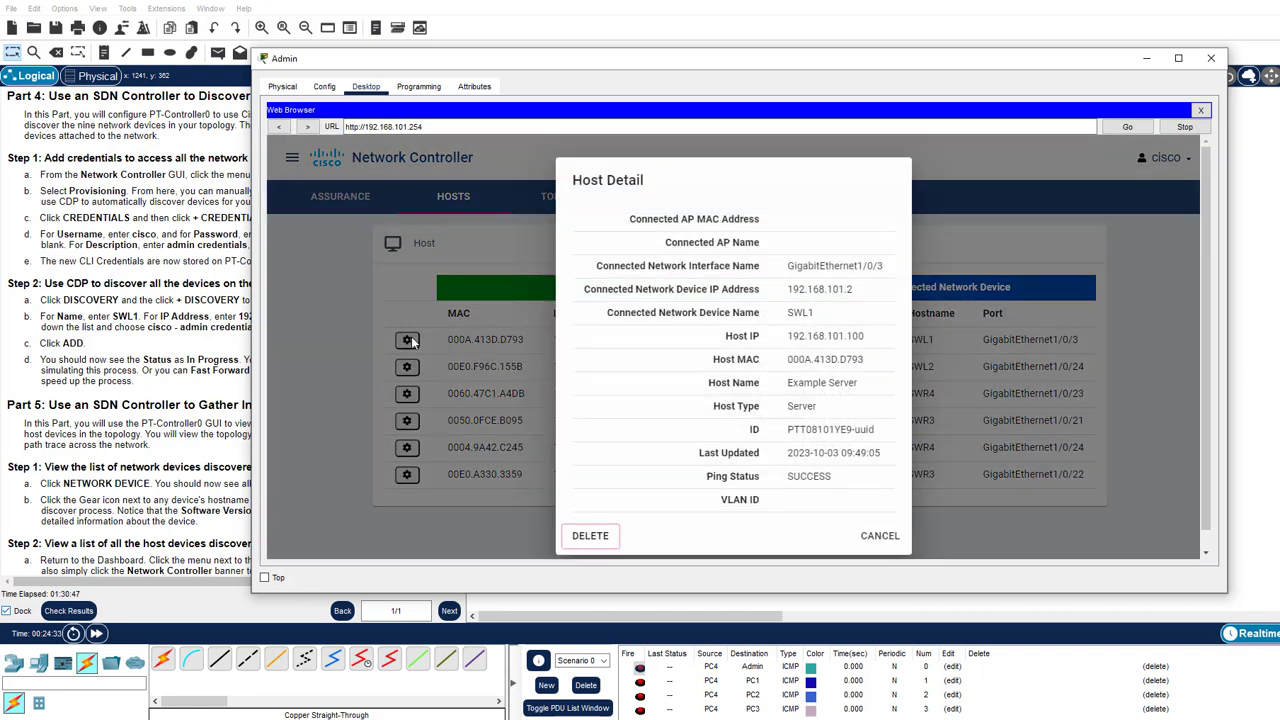
{"action": "left_click", "coordinate": [878, 537]}
{"action": "scroll", "coordinate": [158, 414], "scroll_direction": "down", "scroll_amount": 2}
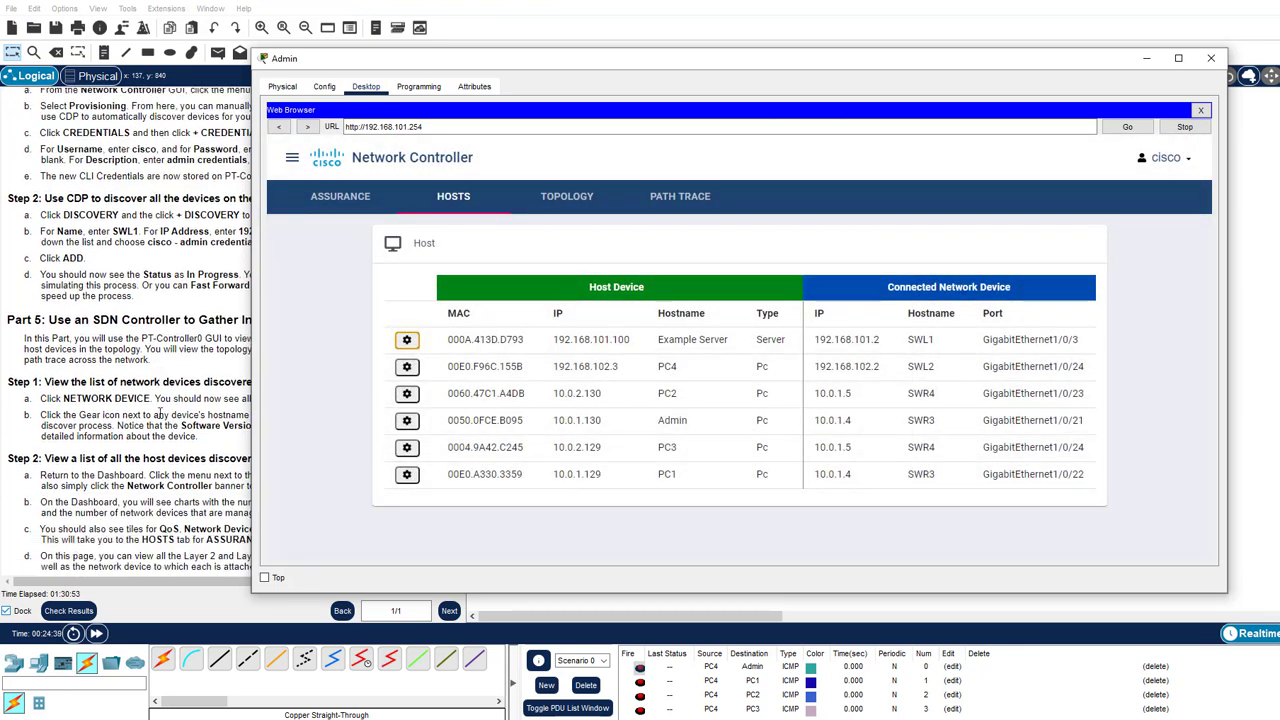
{"action": "scroll", "coordinate": [160, 410], "scroll_direction": "down", "scroll_amount": 3}
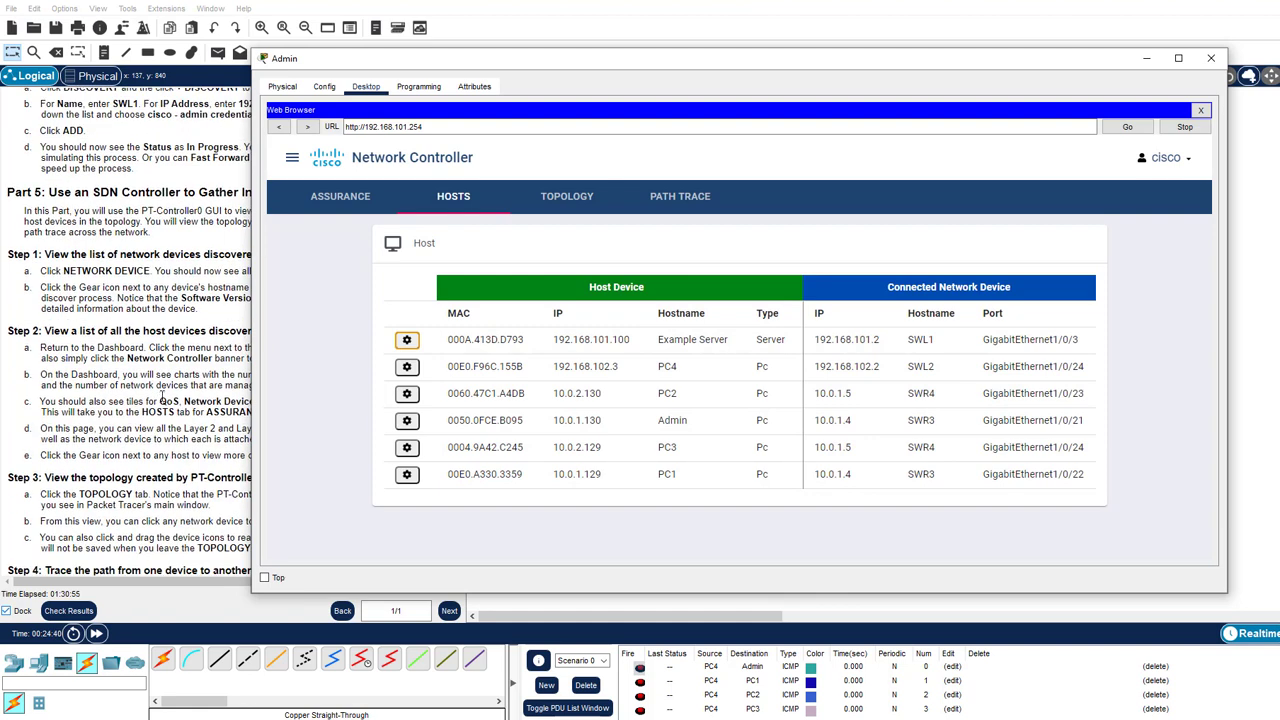
{"action": "scroll", "coordinate": [161, 398], "scroll_direction": "down", "scroll_amount": 6}
{"action": "left_click", "coordinate": [566, 201]}
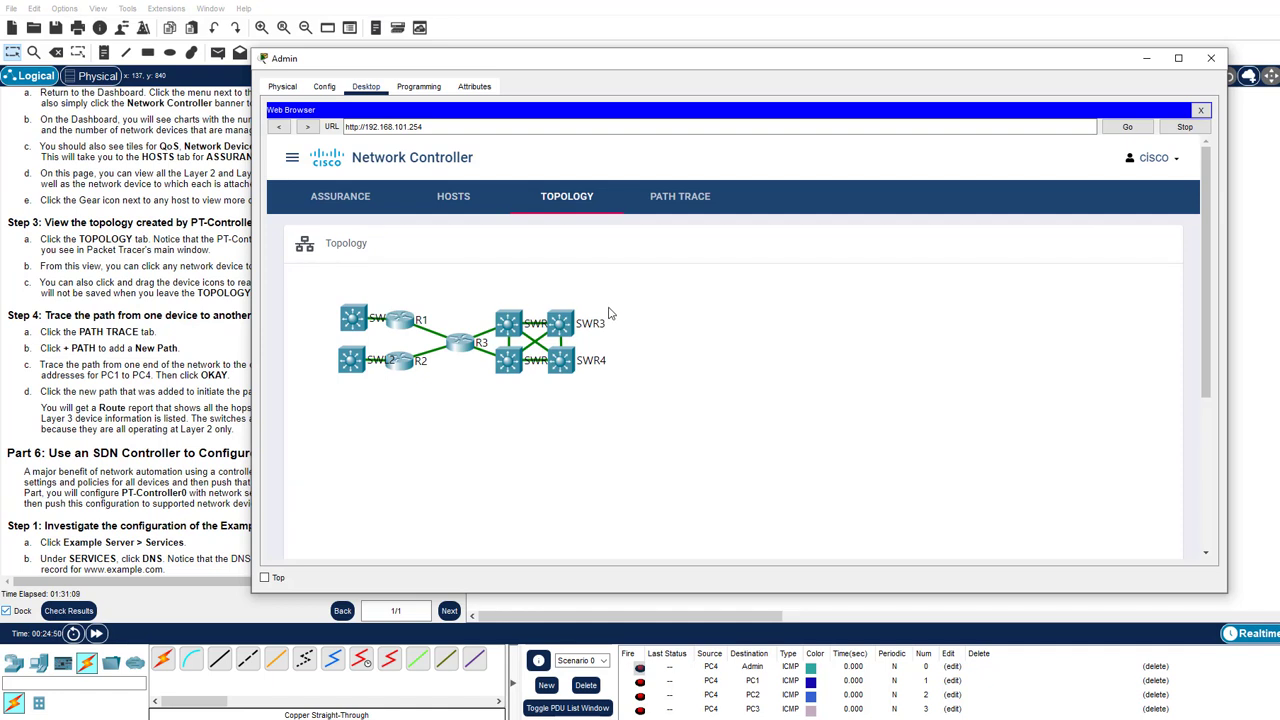
{"action": "left_click", "coordinate": [675, 205]}
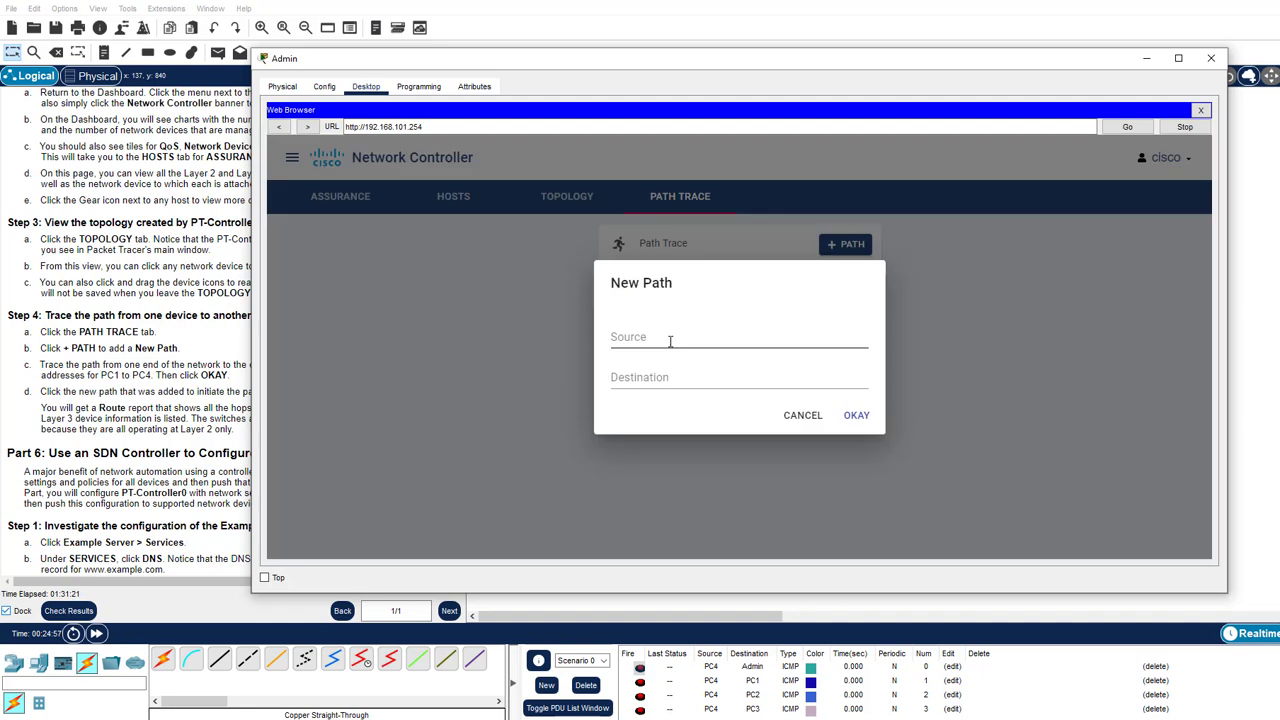
Add a path with source 10.0.1.130 and destination 192.168.102.3
{"action": "left_click", "coordinate": [670, 341]}
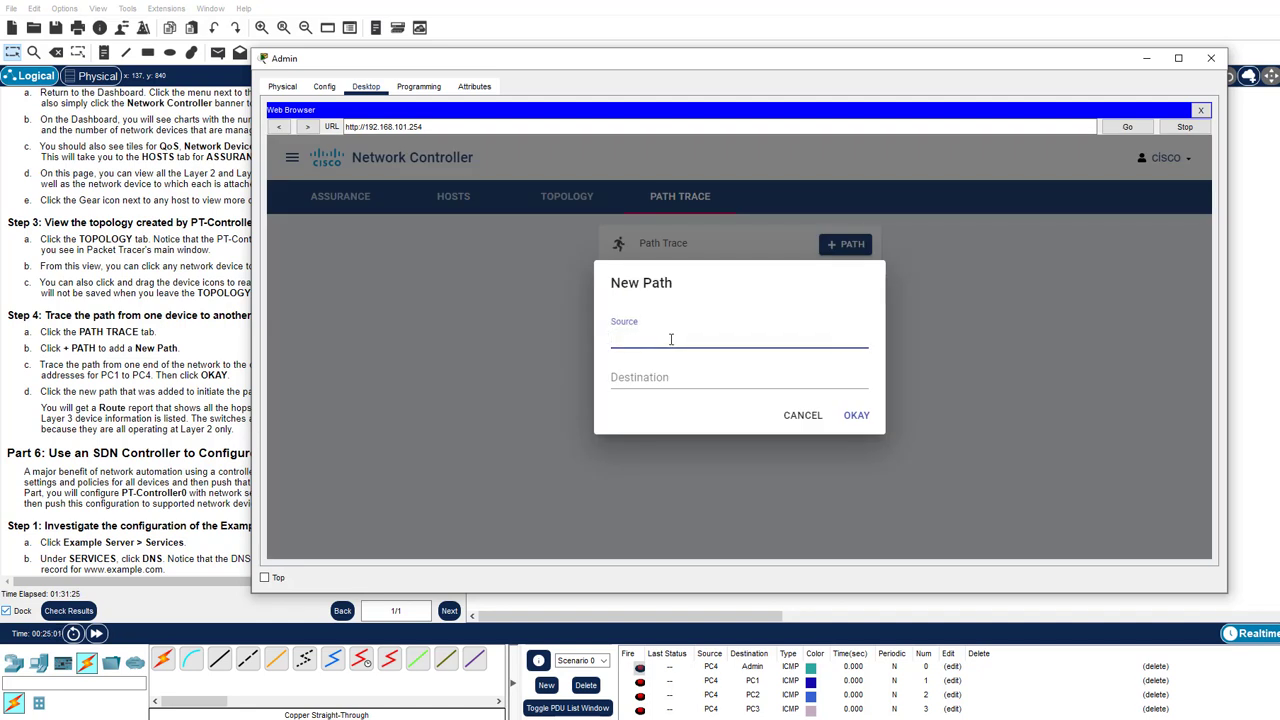
{"action": "type", "text": "10.1.0.130"}
{"action": "left_click", "coordinate": [659, 373]}
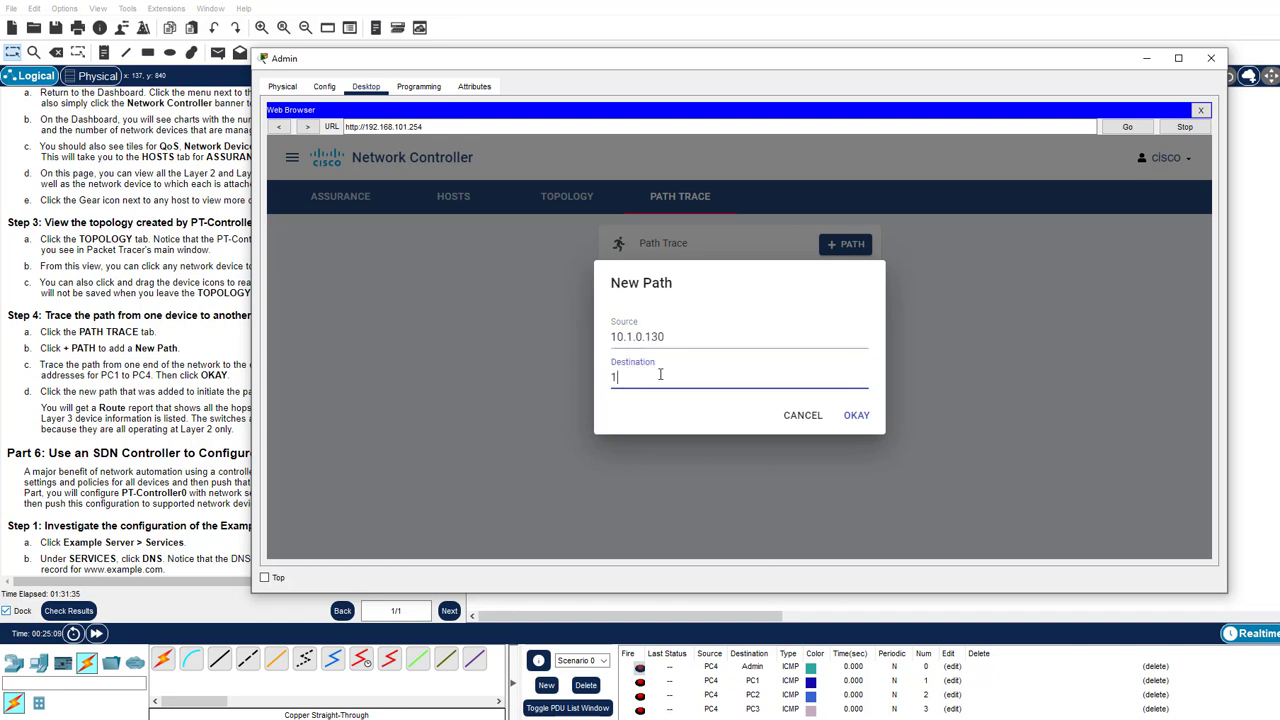
{"action": "type", "text": "92.168.102.3"}
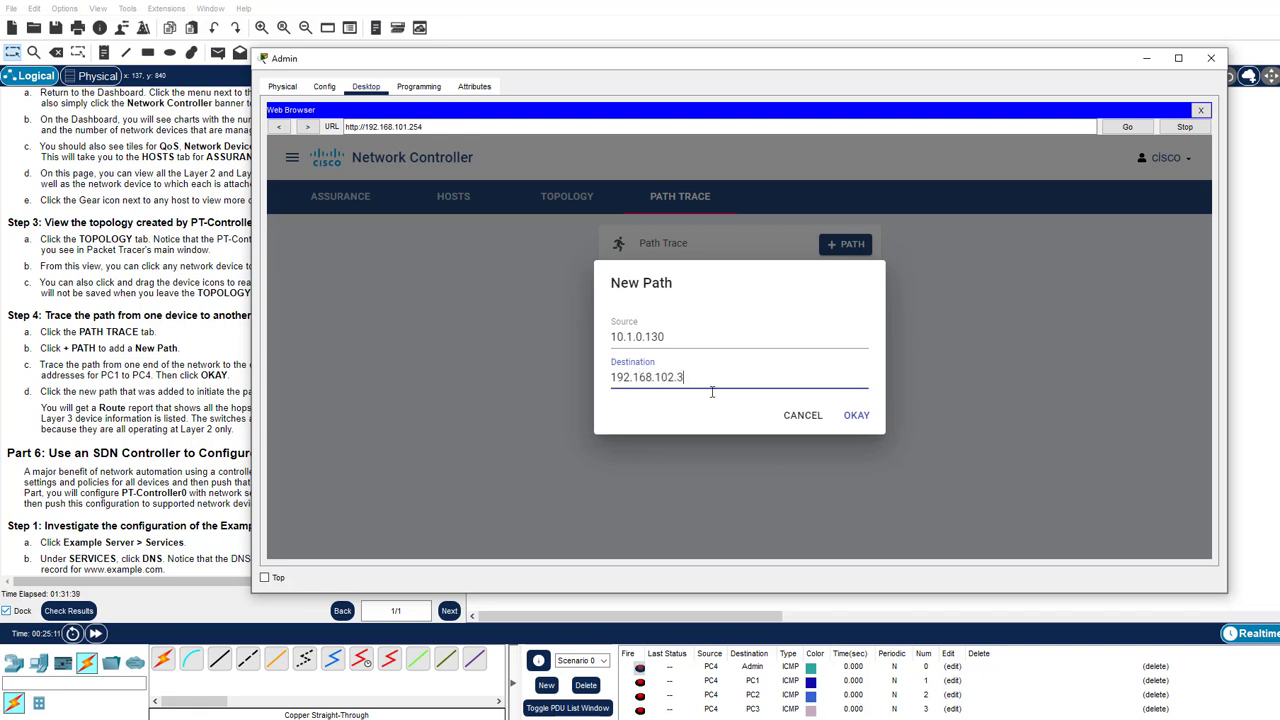
{"action": "left_click", "coordinate": [645, 337]}
{"action": "key", "text": "BackSpace"}
{"action": "key", "text": "BackSpace"}
{"action": "key", "text": "BackSpace"}
{"action": "type", "text": "0.1"}
{"action": "left_click", "coordinate": [856, 415]}
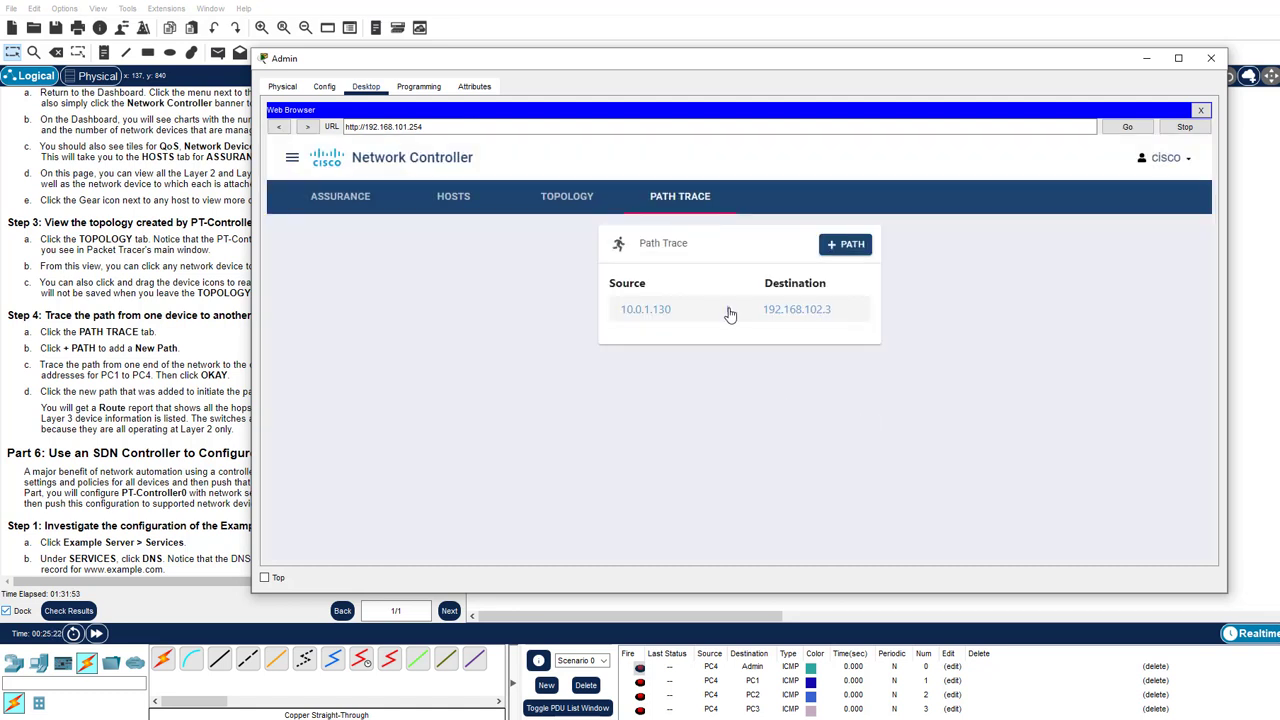
Run the new path trace and review its route from Admin through R3 and R2 to PC4
{"action": "left_click", "coordinate": [729, 310]}
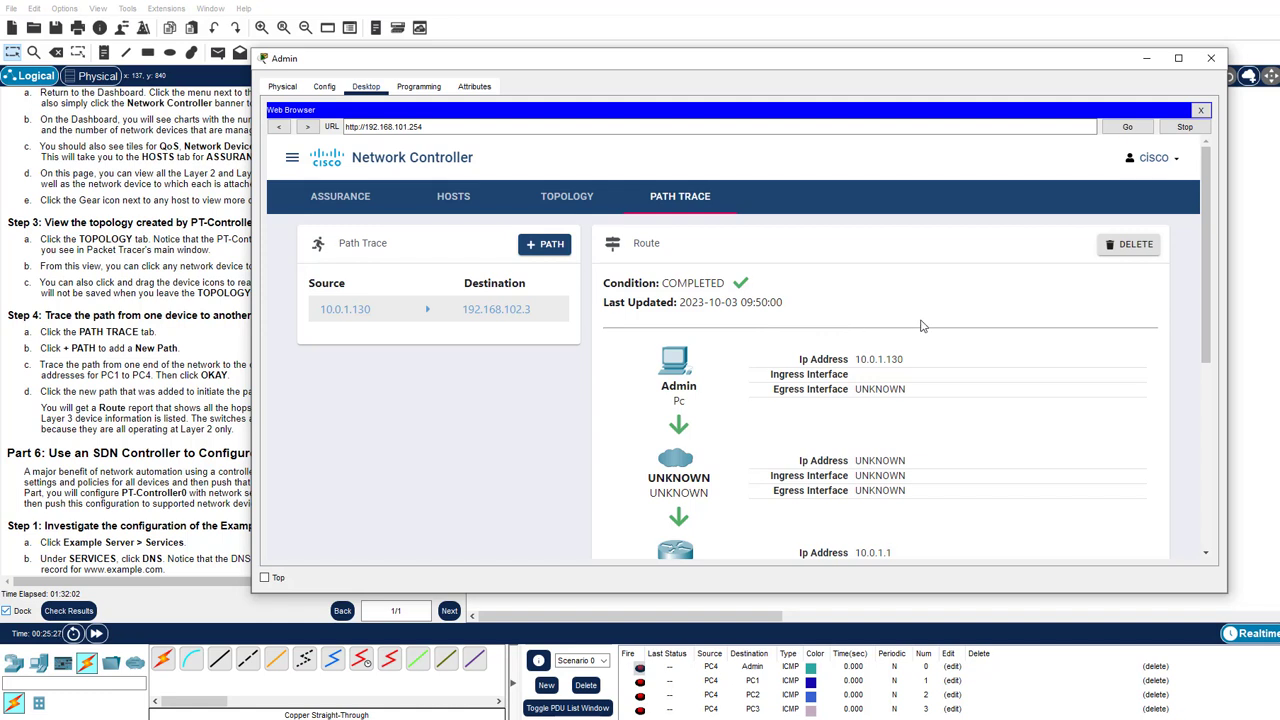
{"action": "scroll", "coordinate": [925, 354], "scroll_direction": "down", "scroll_amount": 1}
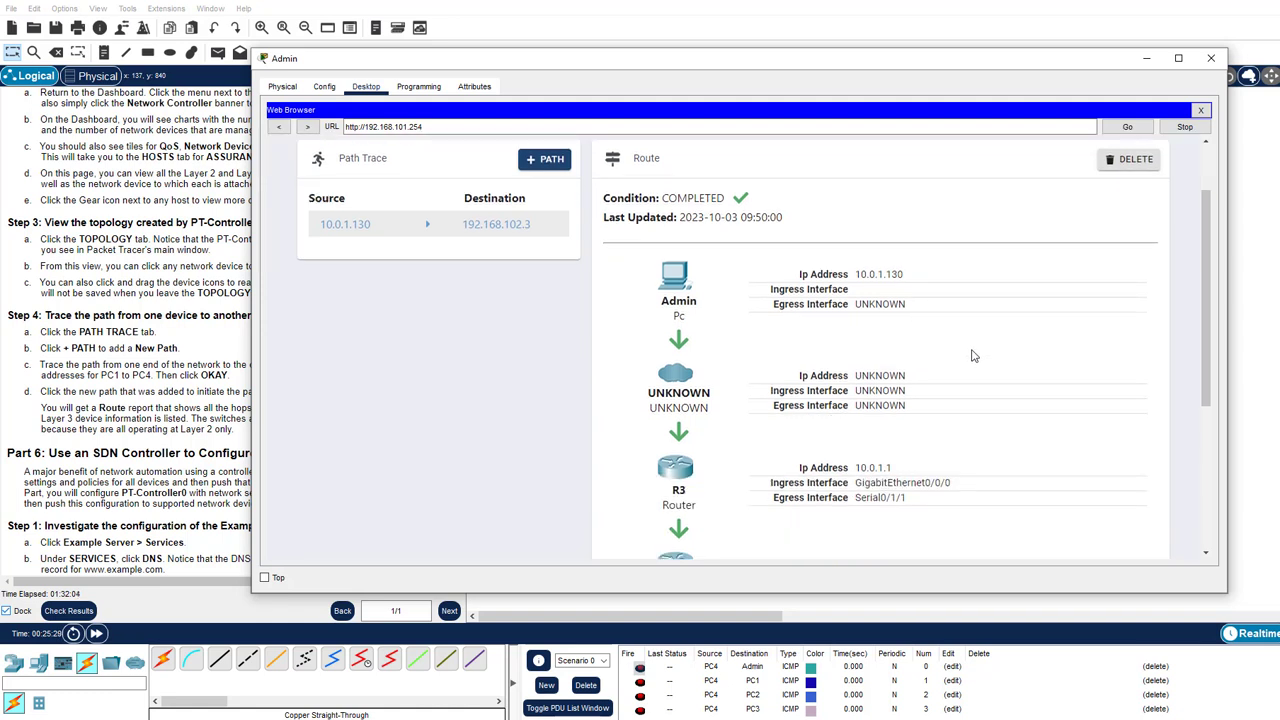
{"action": "scroll", "coordinate": [982, 352], "scroll_direction": "down", "scroll_amount": 1}
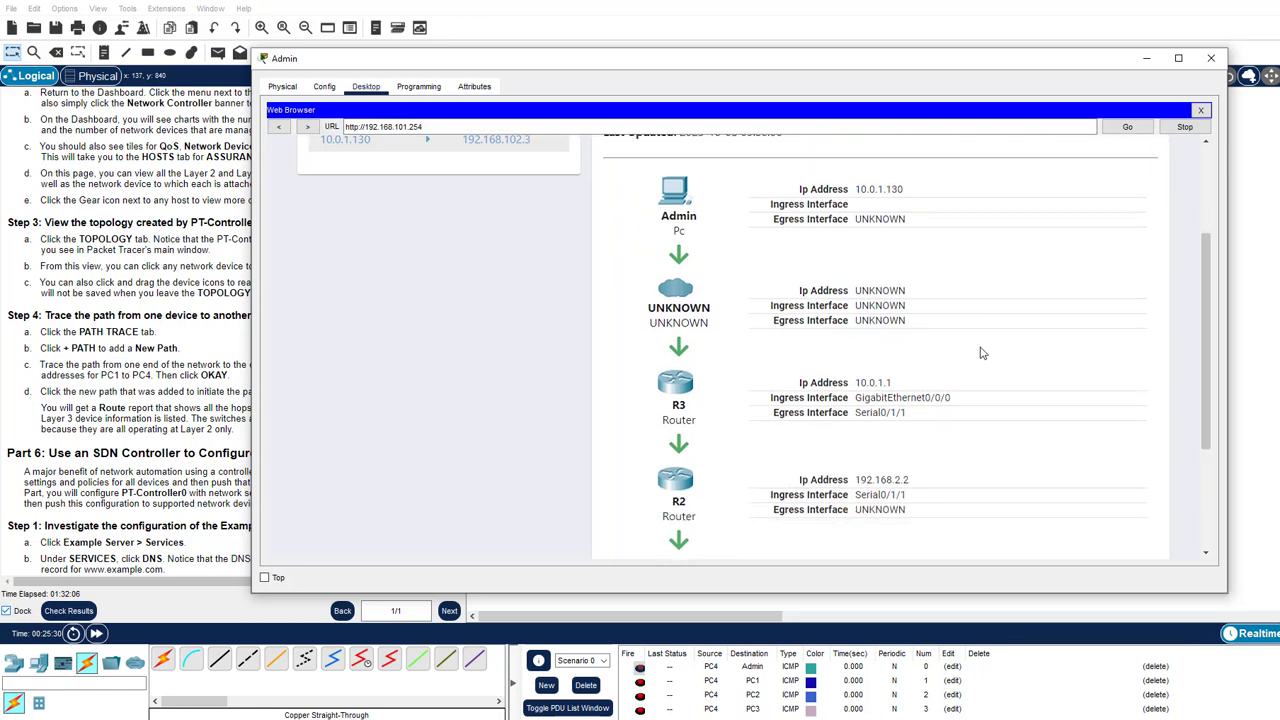
{"action": "scroll", "coordinate": [982, 349], "scroll_direction": "down", "scroll_amount": 1}
{"action": "scroll", "coordinate": [980, 349], "scroll_direction": "down", "scroll_amount": 1}
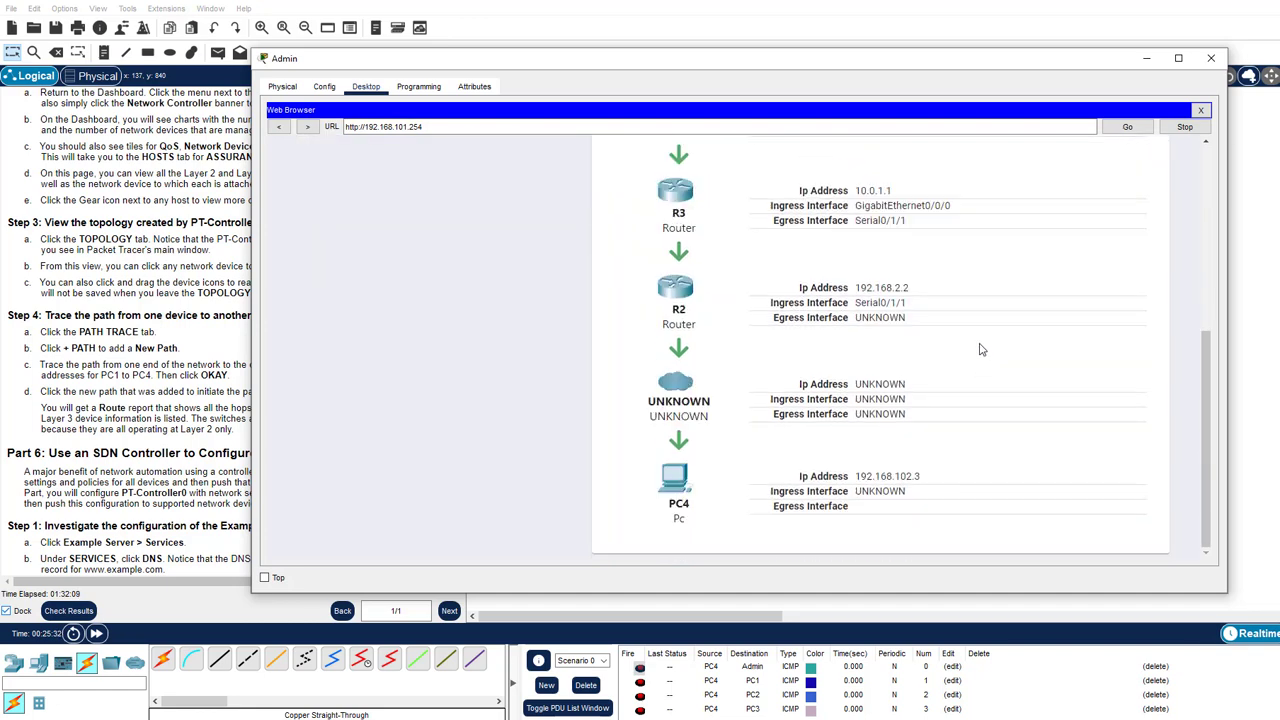
{"action": "scroll", "coordinate": [981, 348], "scroll_direction": "up", "scroll_amount": 5}
{"action": "scroll", "coordinate": [983, 355], "scroll_direction": "up", "scroll_amount": 3}
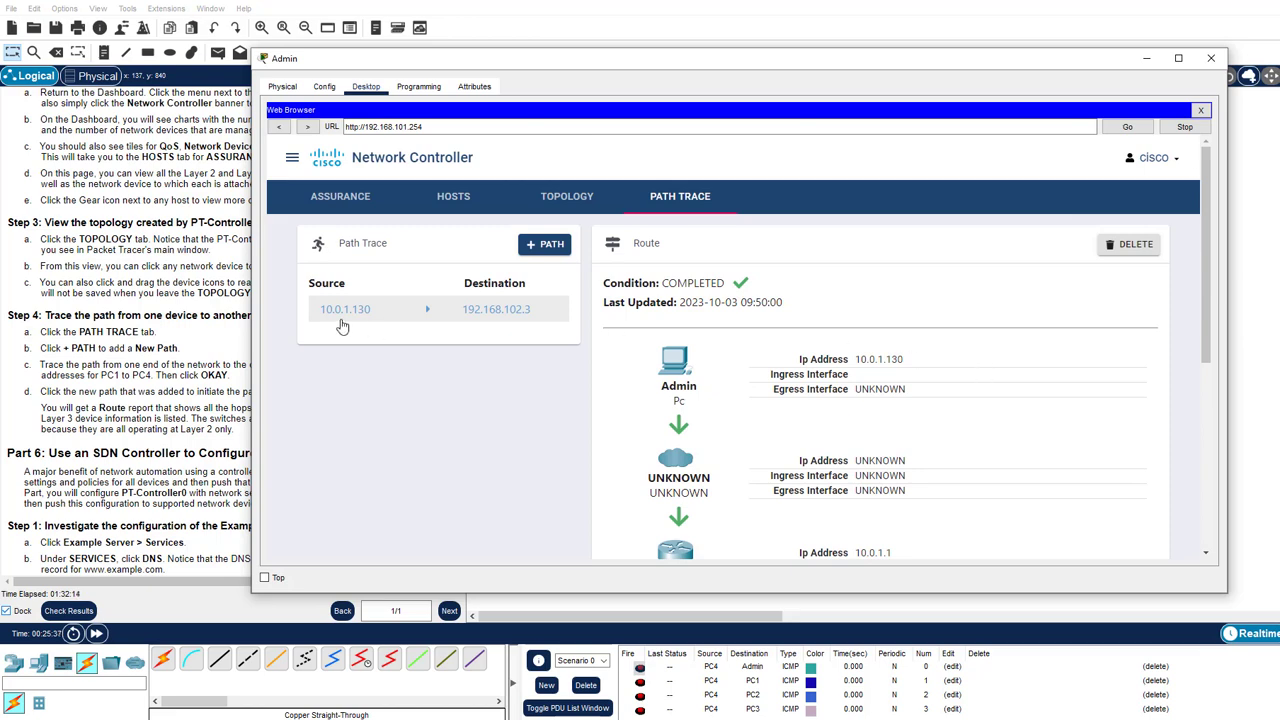
{"action": "scroll", "coordinate": [176, 347], "scroll_direction": "down", "scroll_amount": 3}
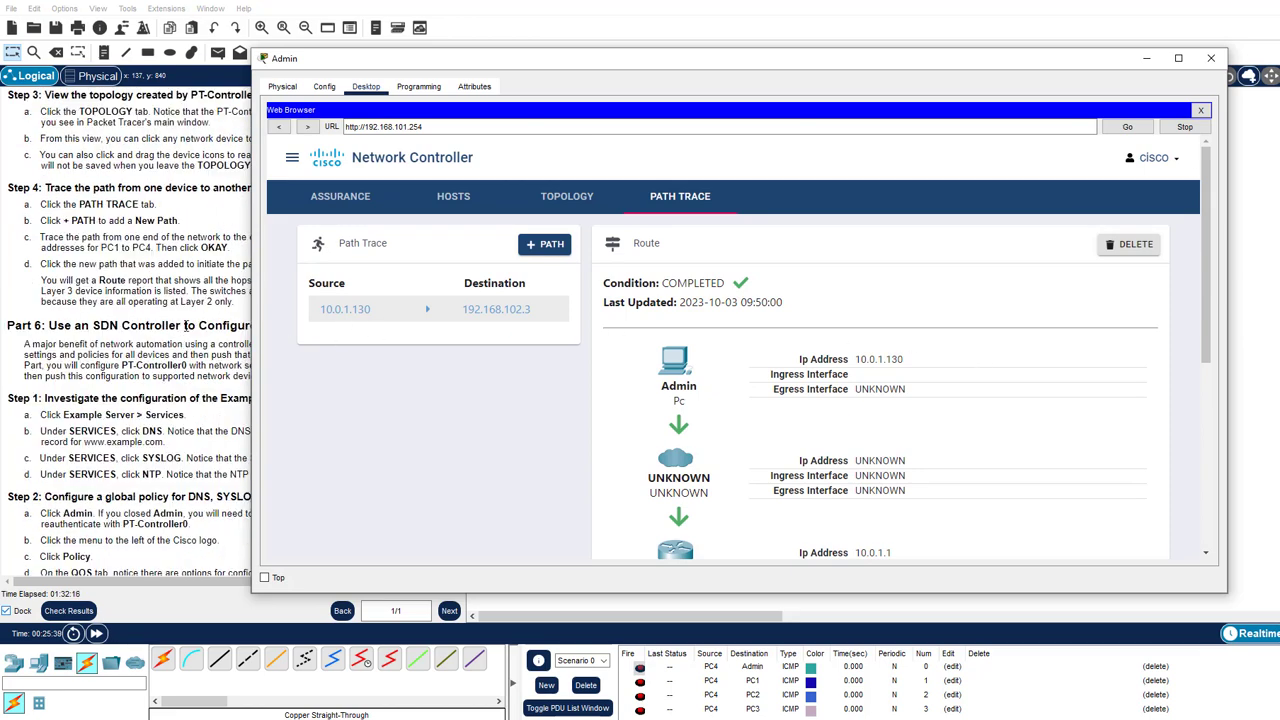
{"action": "scroll", "coordinate": [186, 326], "scroll_direction": "down", "scroll_amount": 4}
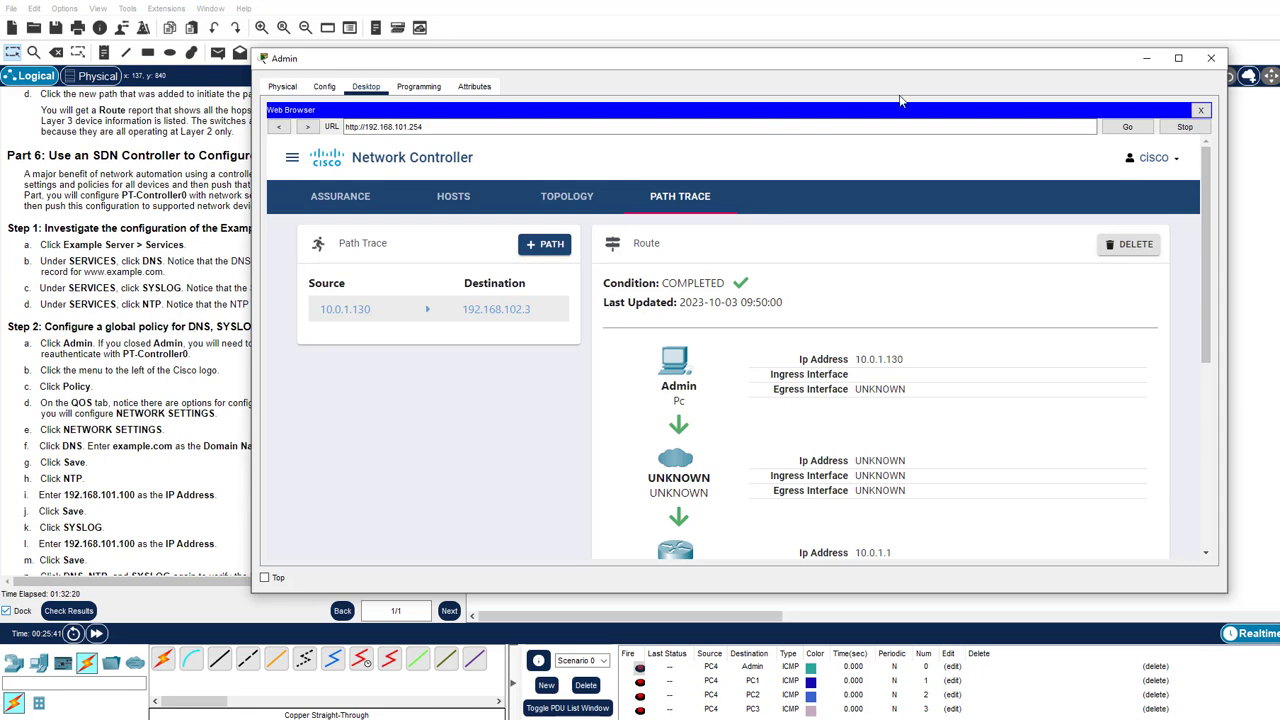
Close the controller browser and inspect Example Server's DNS, SYSLOG and NTP services
{"action": "left_click", "coordinate": [1210, 58]}
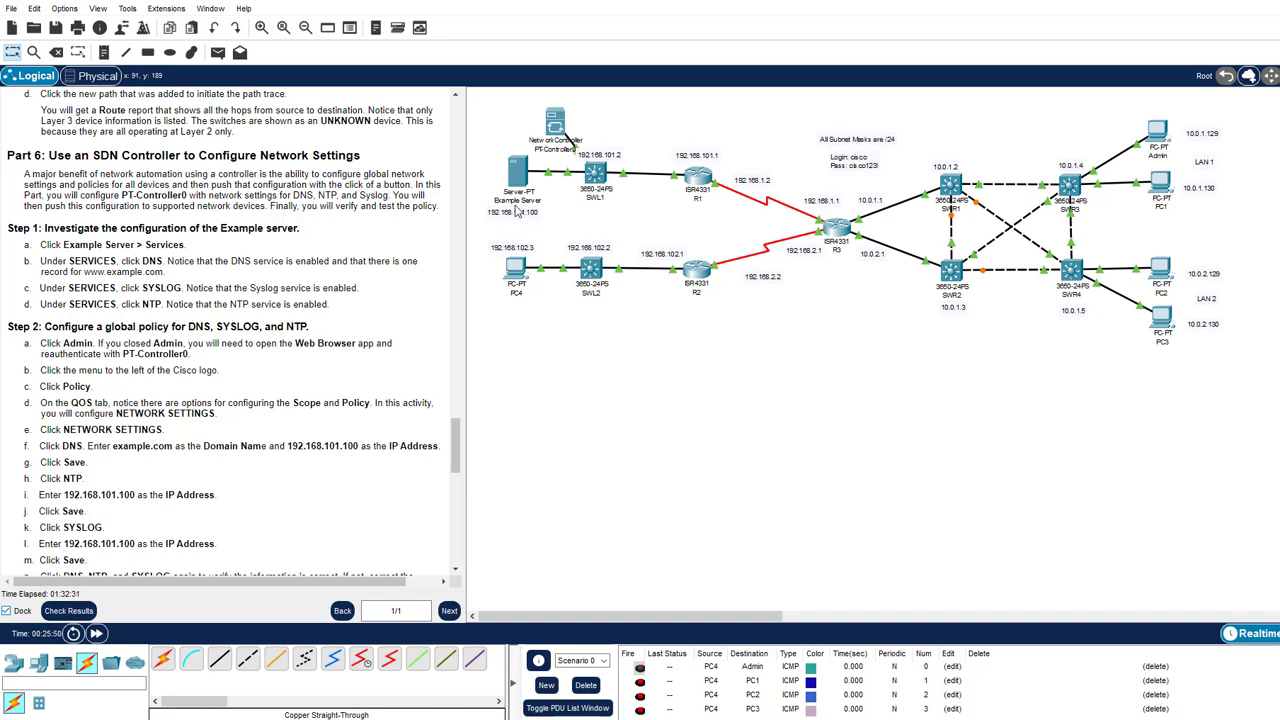
{"action": "left_click", "coordinate": [522, 176]}
{"action": "left_click", "coordinate": [591, 178]}
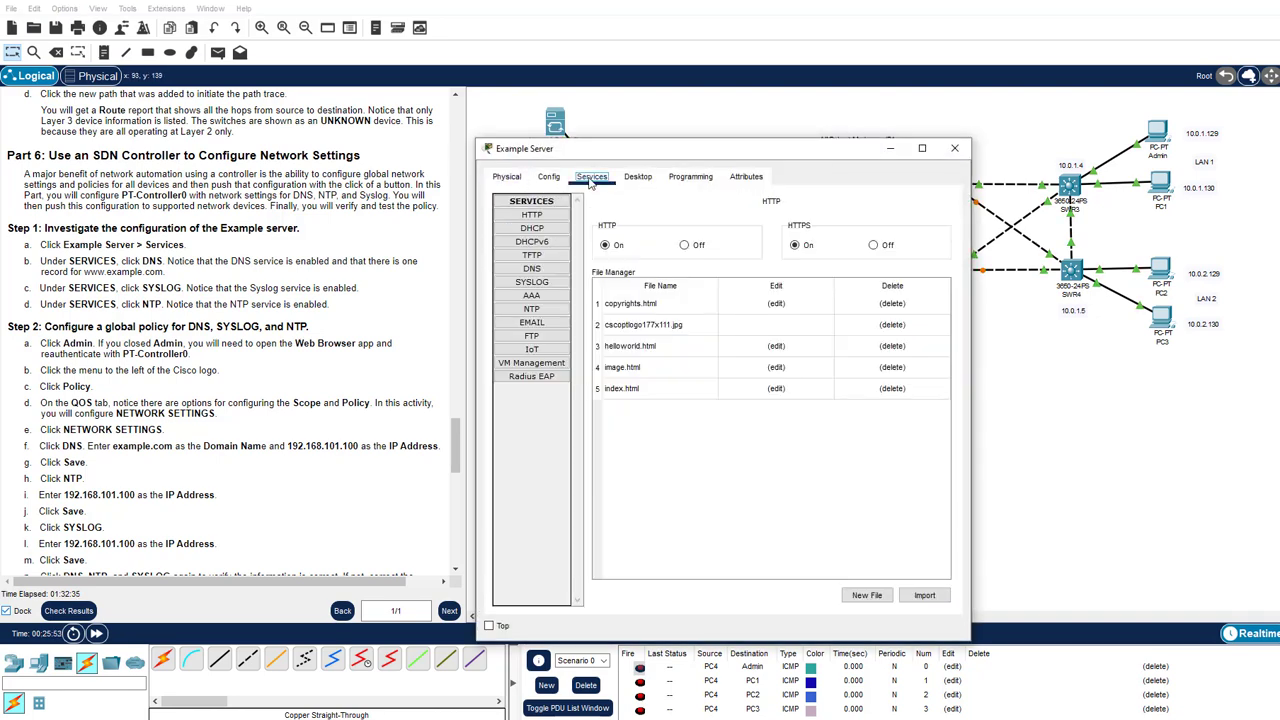
{"action": "left_click", "coordinate": [543, 273]}
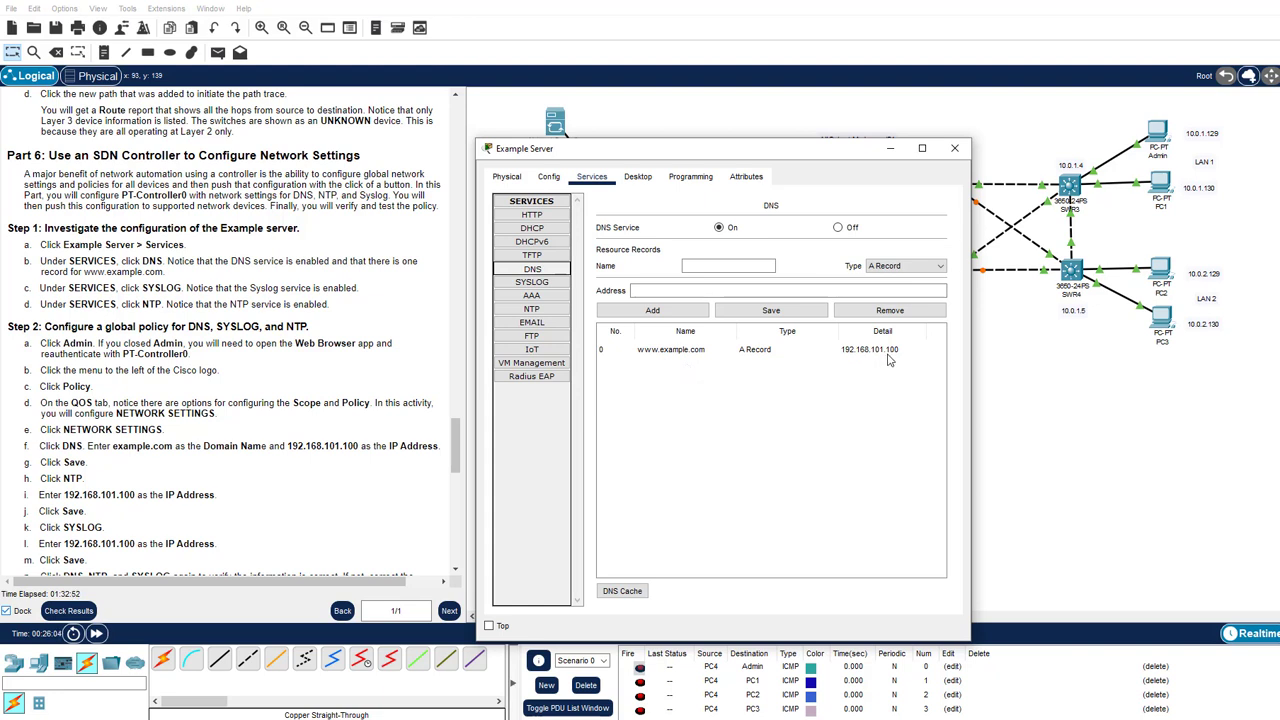
{"action": "left_click", "coordinate": [548, 285]}
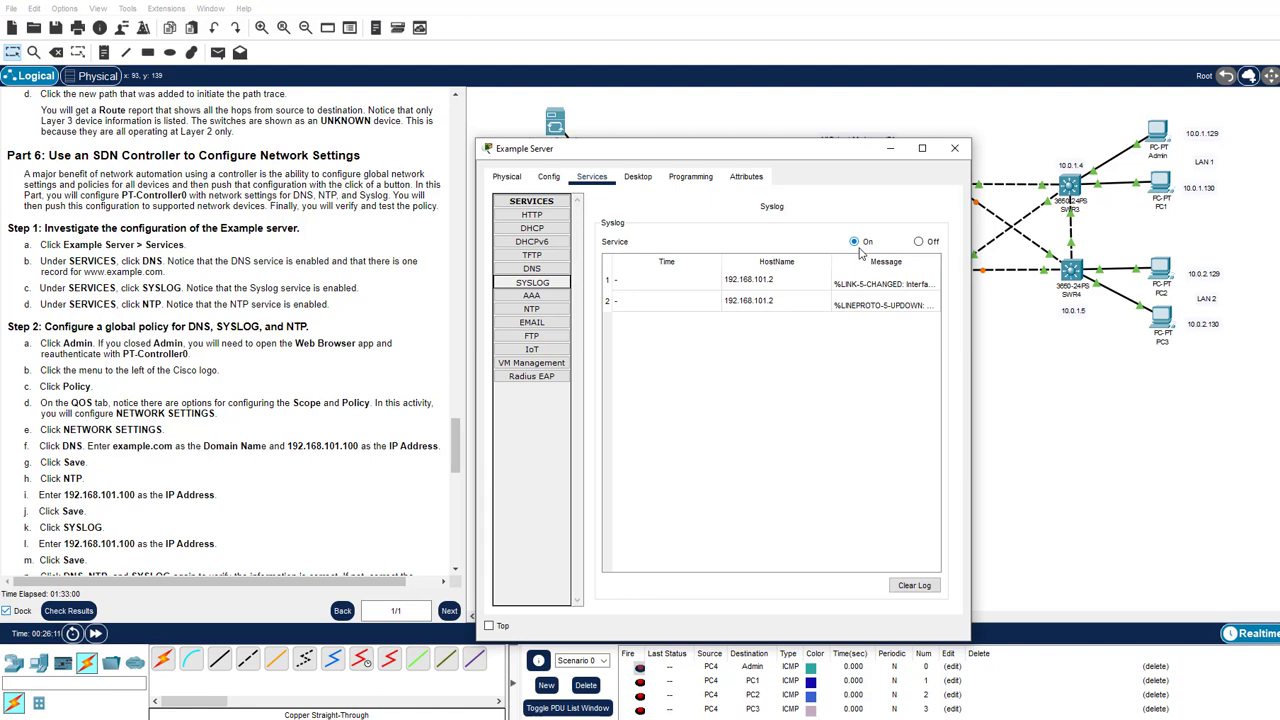
{"action": "left_click", "coordinate": [546, 312]}
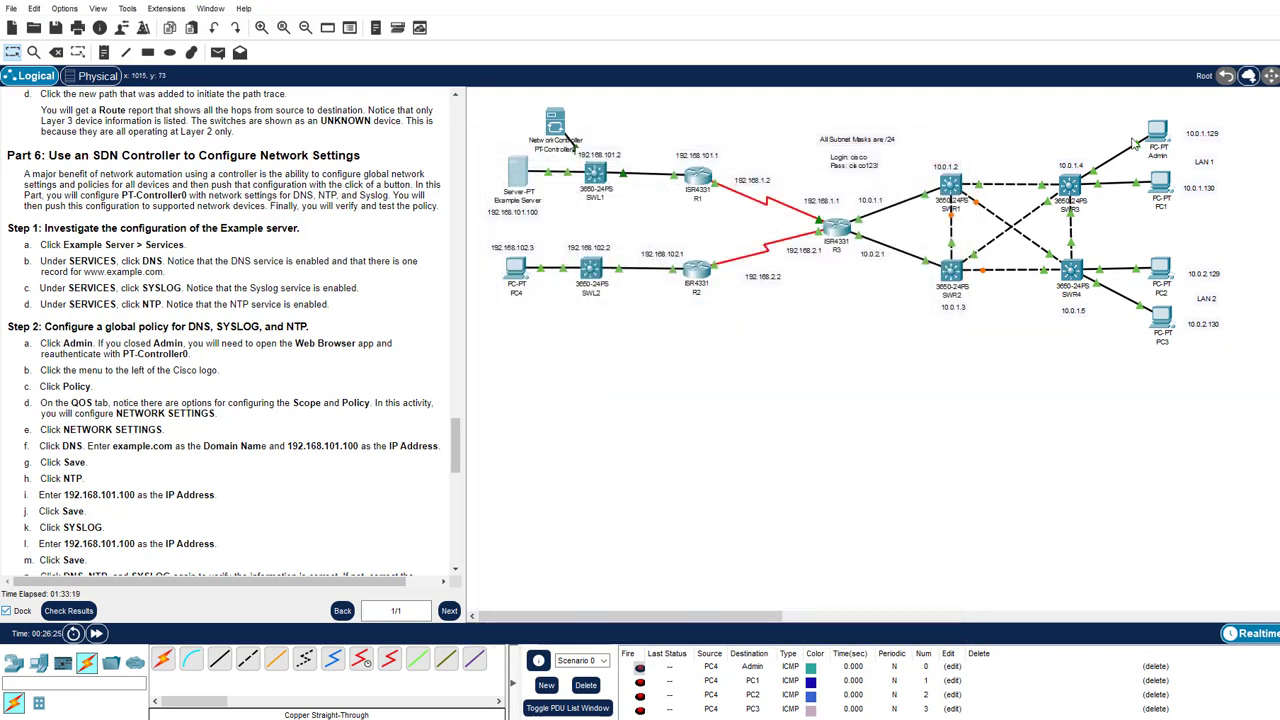
Close the Example Server window and bring the Admin controller browser back
{"action": "left_click", "coordinate": [954, 148]}
{"action": "left_click", "coordinate": [468, 708]}
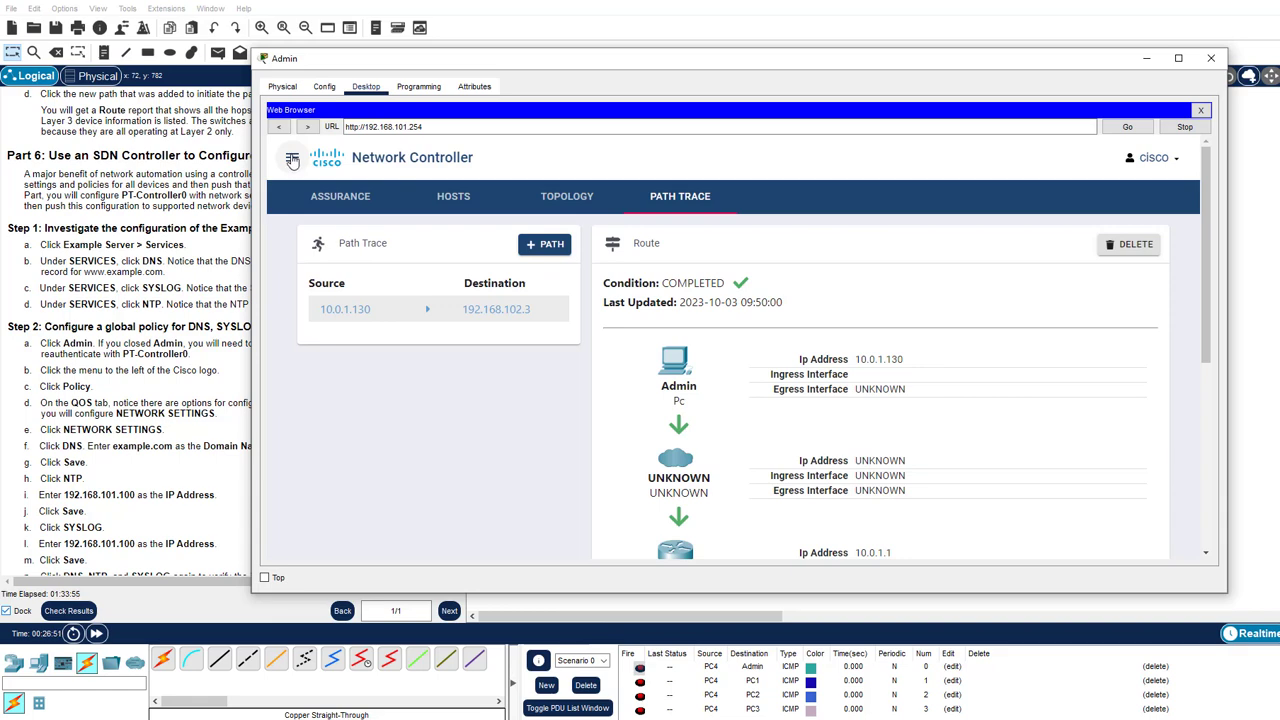
Save DNS network settings: domain example.com with server 192.168.101.100
{"action": "left_click", "coordinate": [292, 161]}
{"action": "left_click", "coordinate": [332, 229]}
{"action": "left_click", "coordinate": [484, 200]}
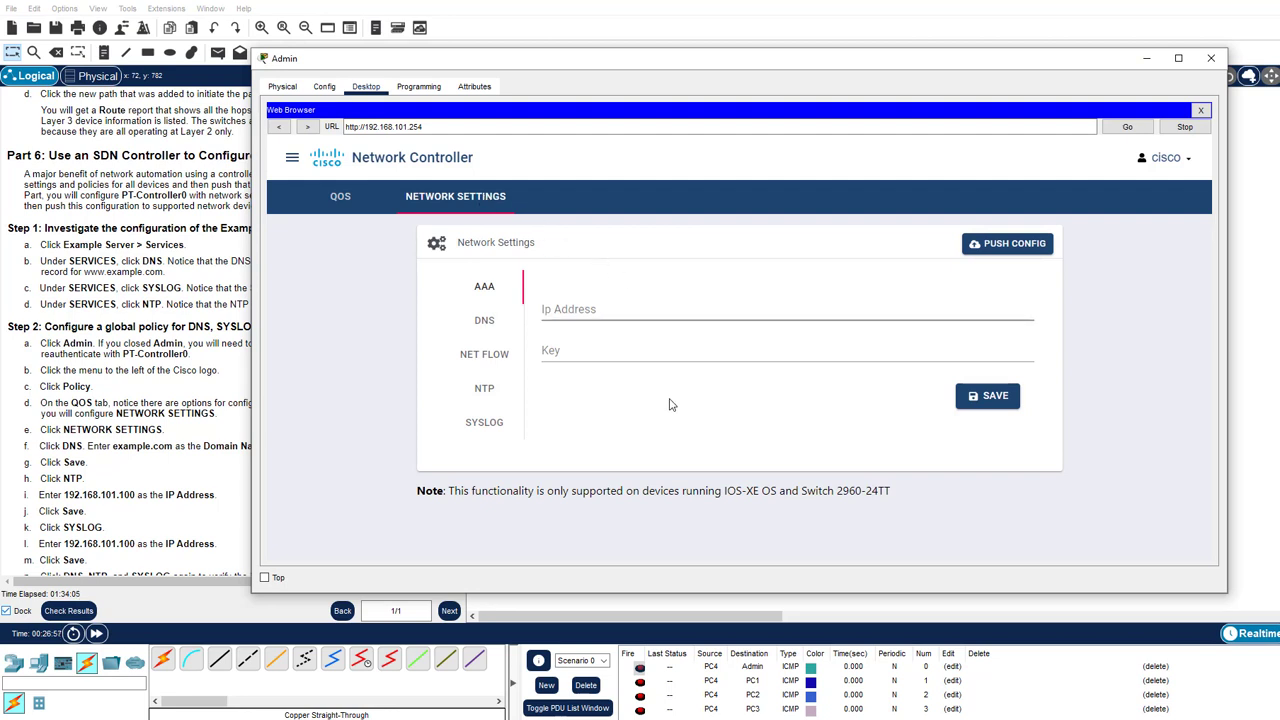
{"action": "left_click", "coordinate": [486, 321]}
{"action": "left_click", "coordinate": [567, 310]}
{"action": "type", "text": "example.com"}
{"action": "key", "text": "Tab"}
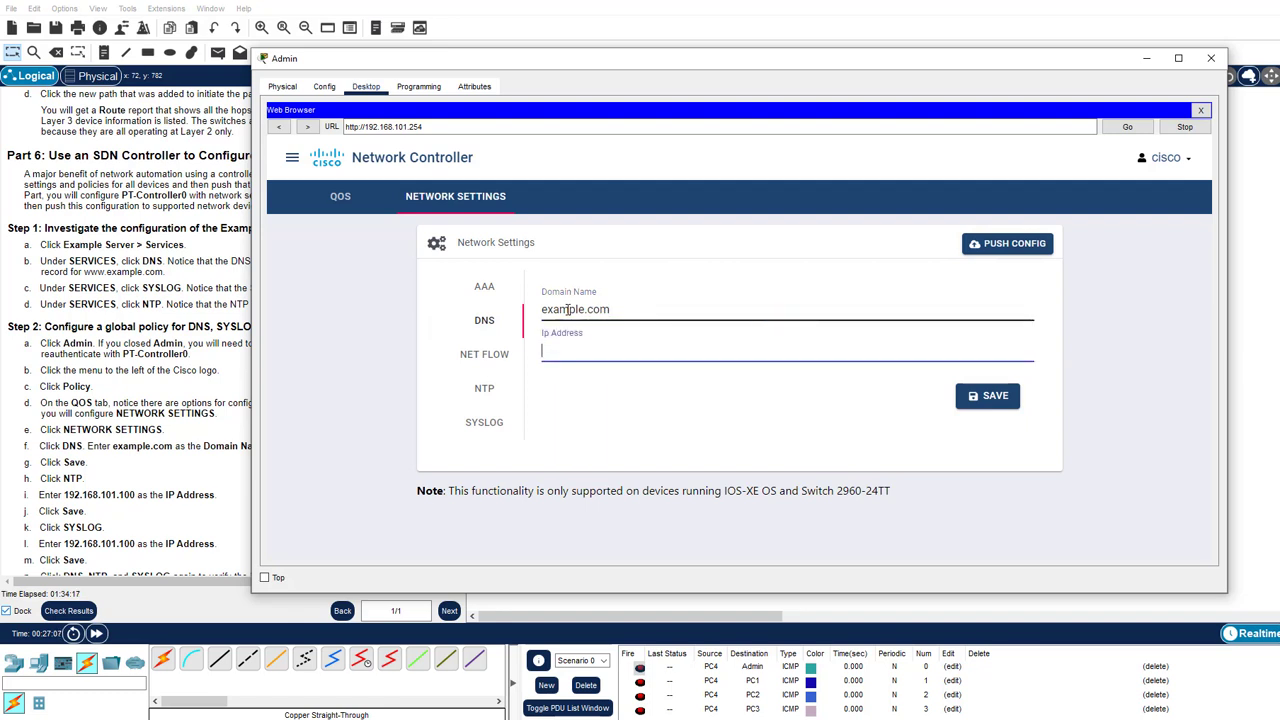
{"action": "type", "text": "192.168"}
{"action": "type", "text": ".101.100"}
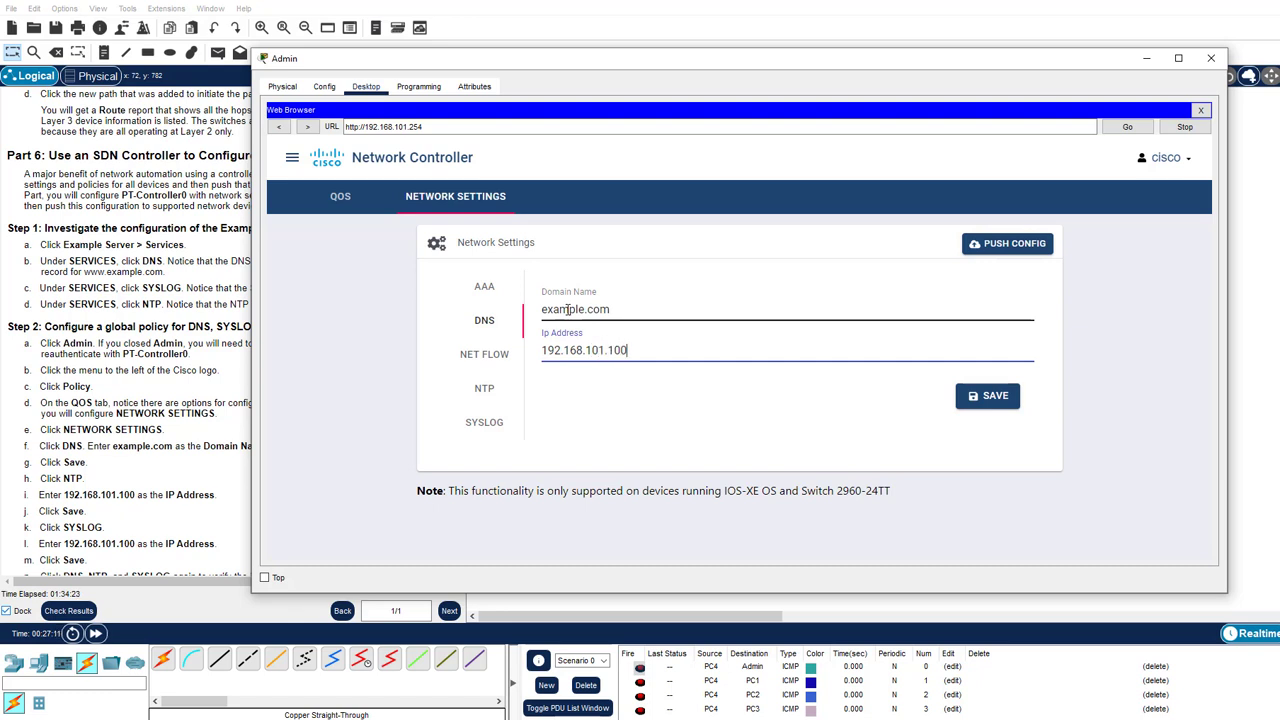
{"action": "left_click", "coordinate": [984, 398]}
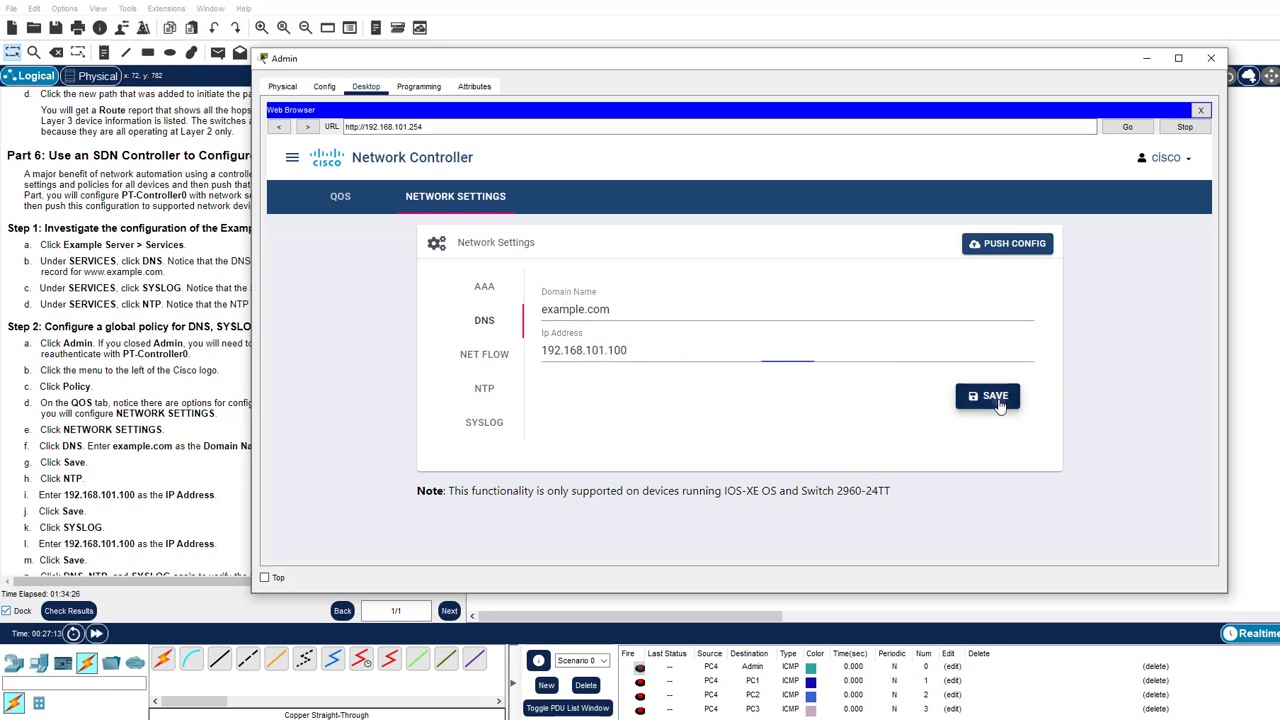
Save NTP and Syslog server addresses as 192.168.101.100
{"action": "left_click", "coordinate": [484, 388]}
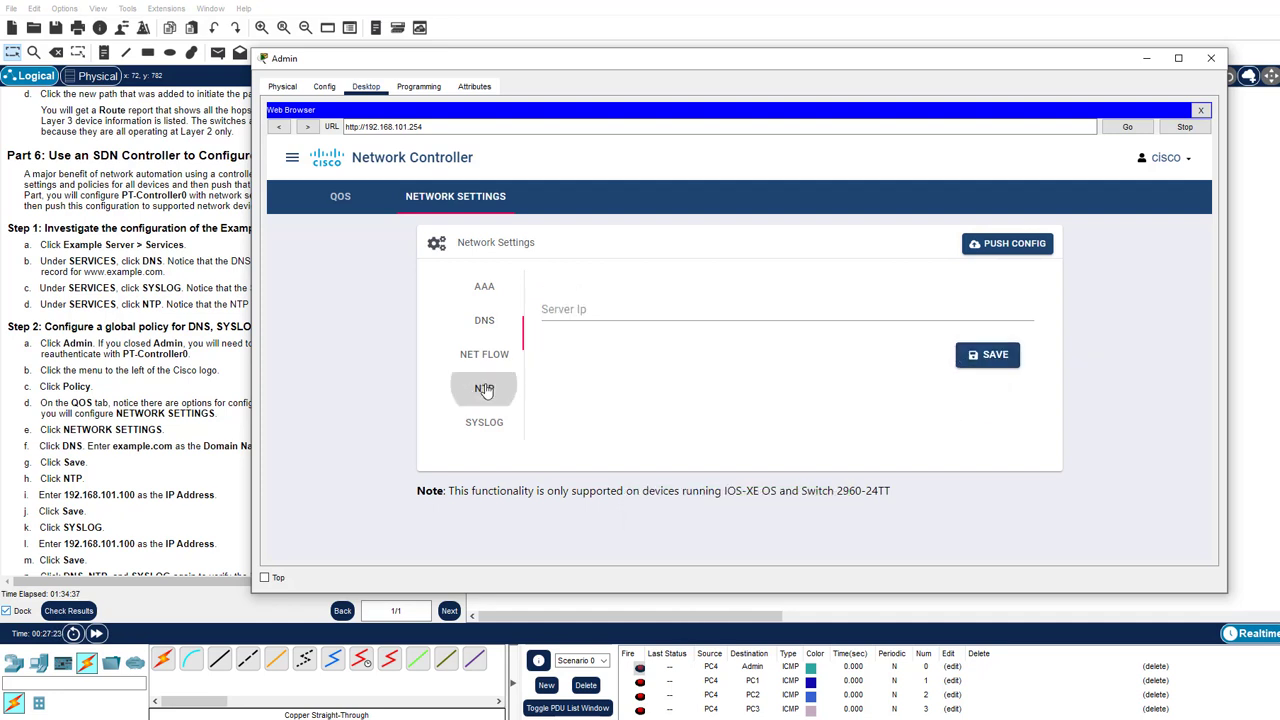
{"action": "left_click", "coordinate": [611, 310]}
{"action": "type", "text": "192.168.101.100"}
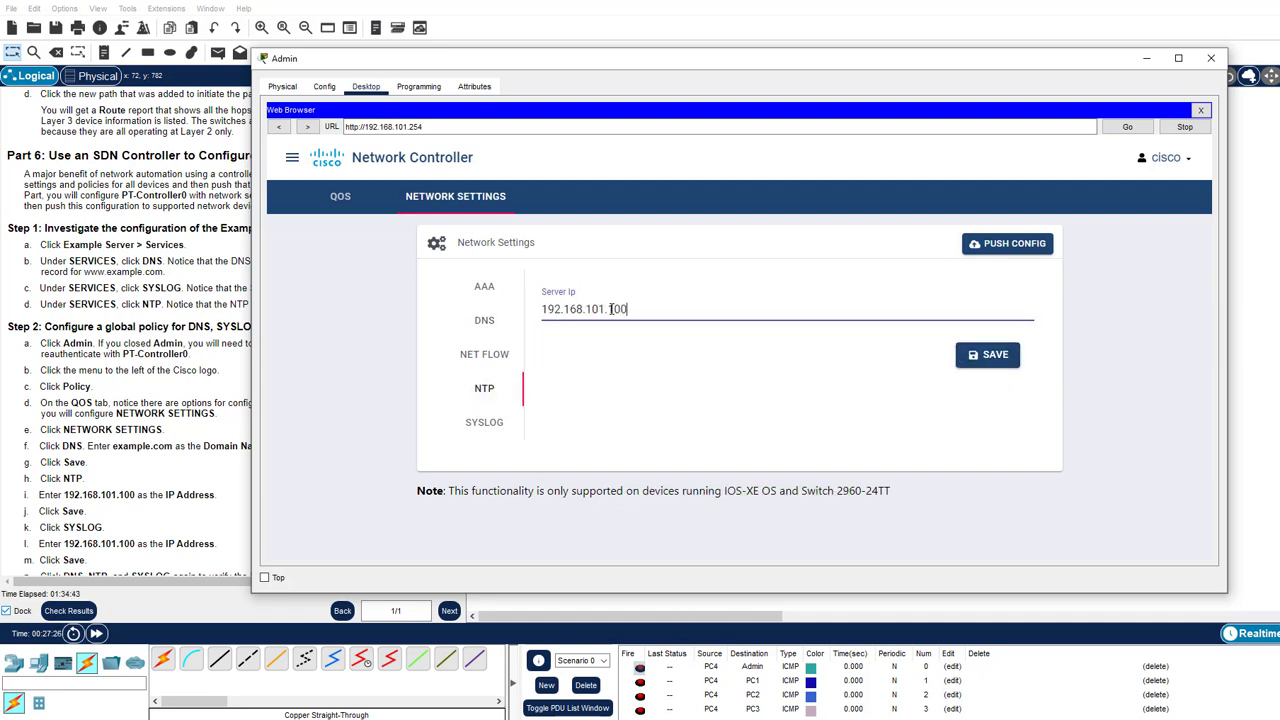
{"action": "left_click", "coordinate": [987, 354]}
{"action": "left_click", "coordinate": [484, 422]}
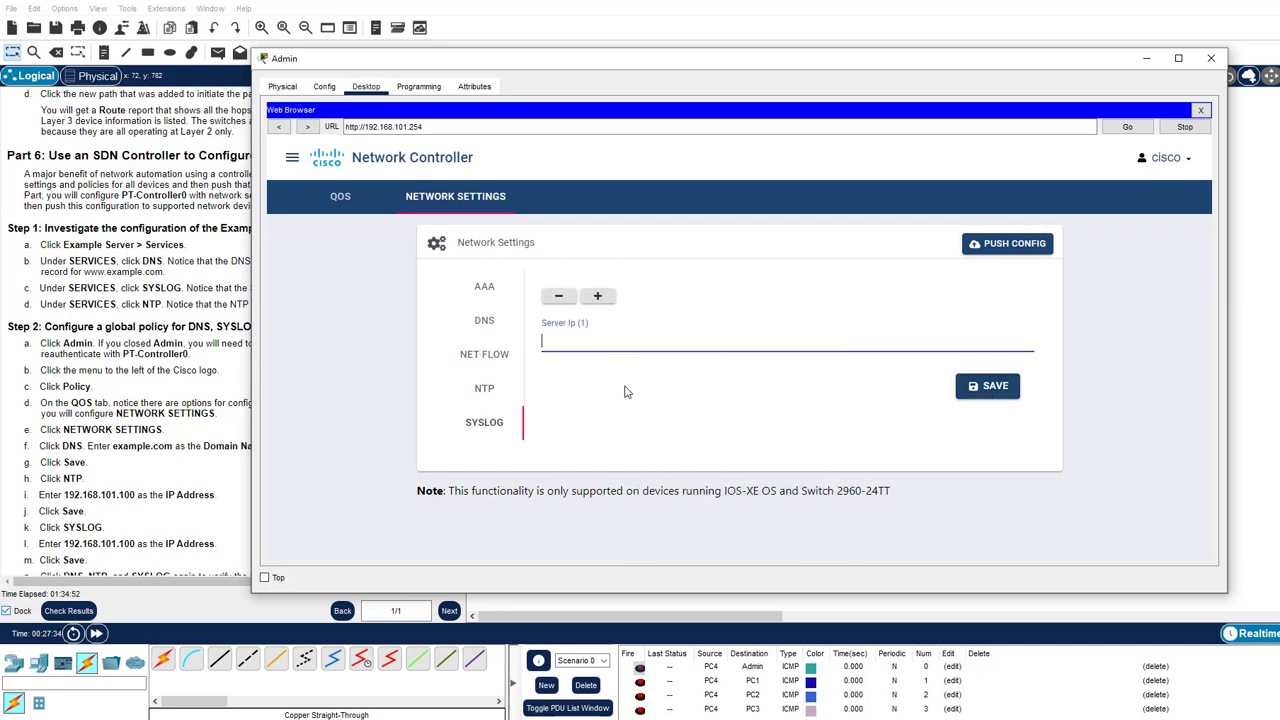
{"action": "type", "text": "192.168.101.100"}
{"action": "left_click", "coordinate": [997, 390]}
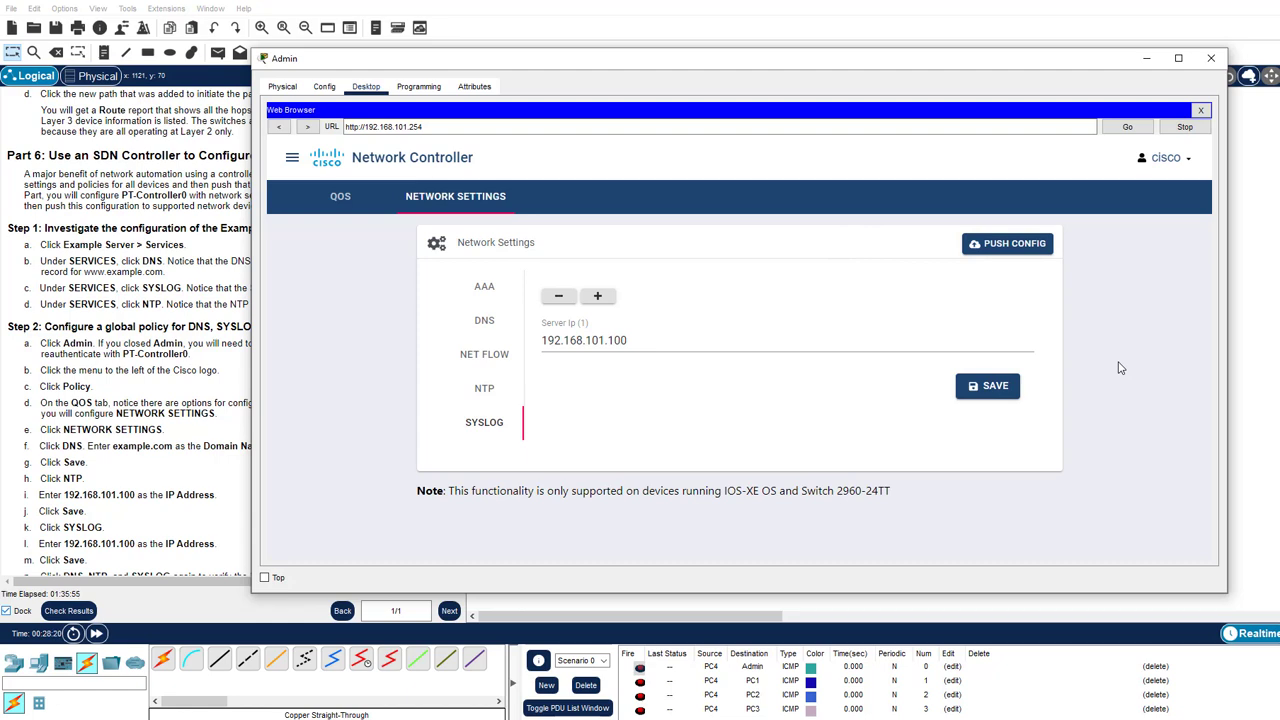
Push the network settings to all devices and confirm
{"action": "left_click", "coordinate": [1013, 245]}
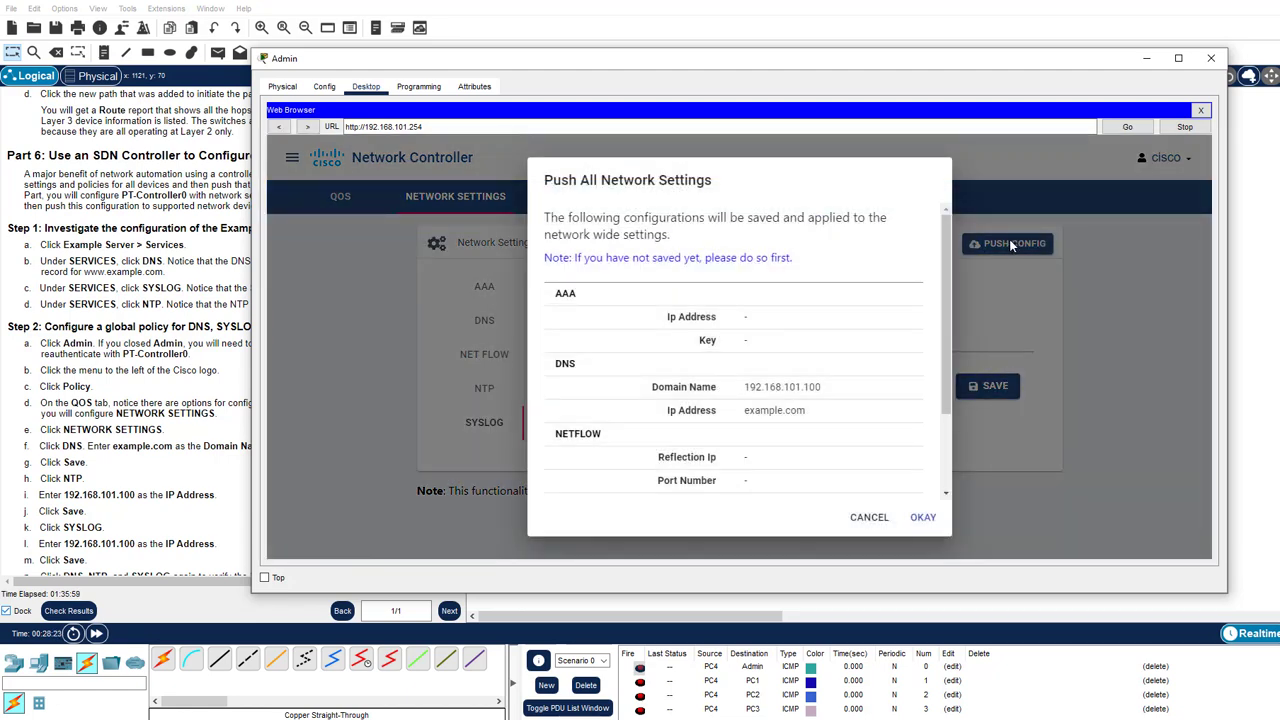
{"action": "left_click_drag", "start_coordinate": [943, 338], "coordinate": [949, 487]}
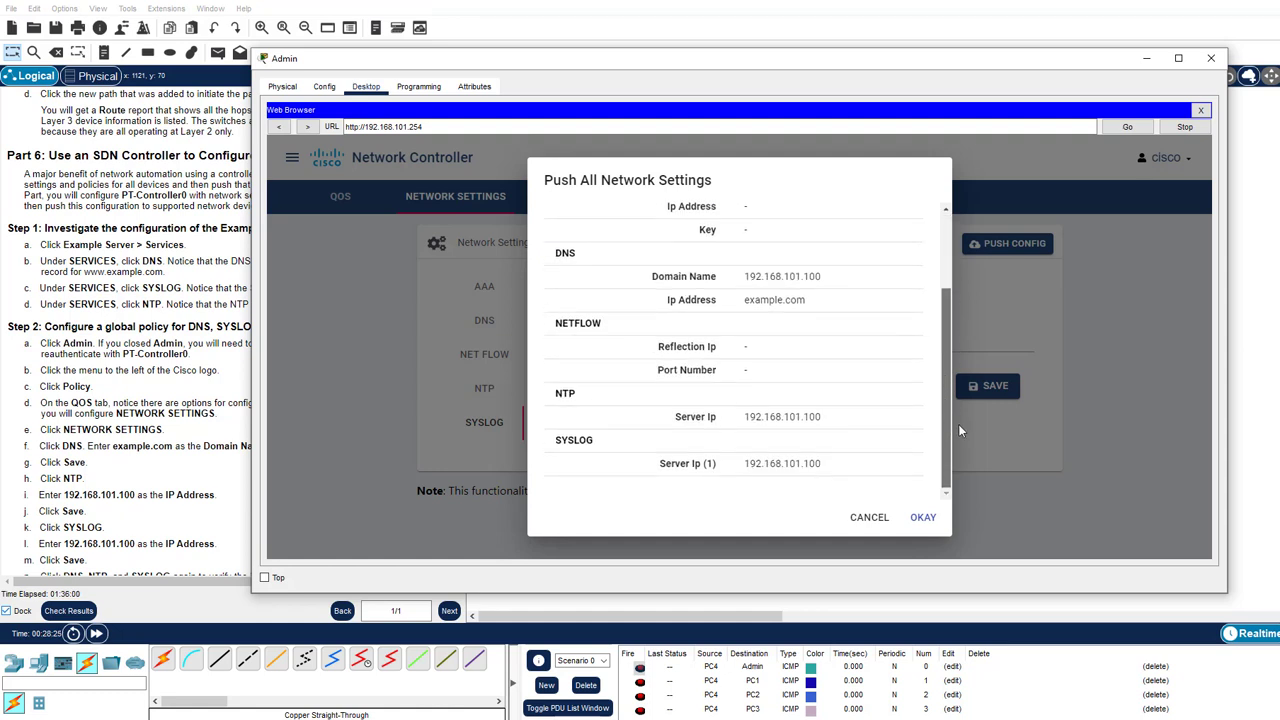
{"action": "left_click", "coordinate": [922, 519]}
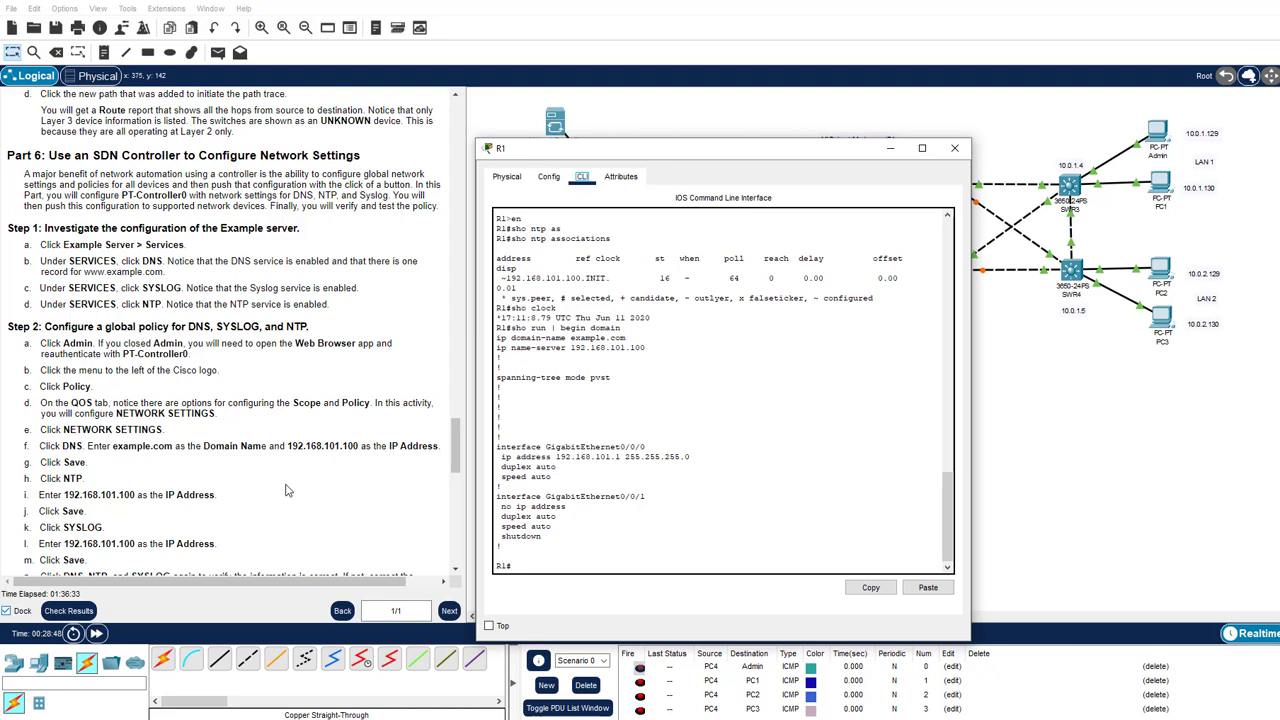
Check R1's NTP server, clock date and time, and name-server address in the CLI output
{"action": "scroll", "coordinate": [287, 495], "scroll_direction": "down", "scroll_amount": 5}
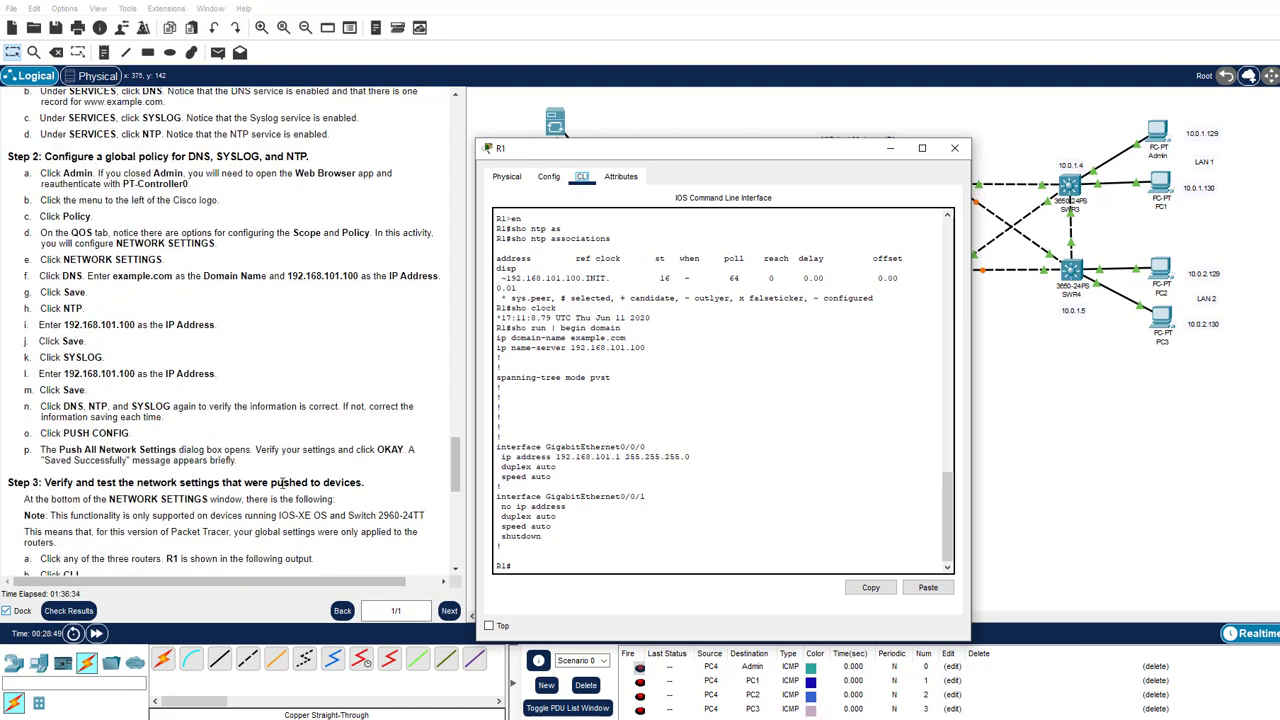
{"action": "scroll", "coordinate": [285, 480], "scroll_direction": "down", "scroll_amount": 2}
{"action": "scroll", "coordinate": [285, 478], "scroll_direction": "down", "scroll_amount": 2}
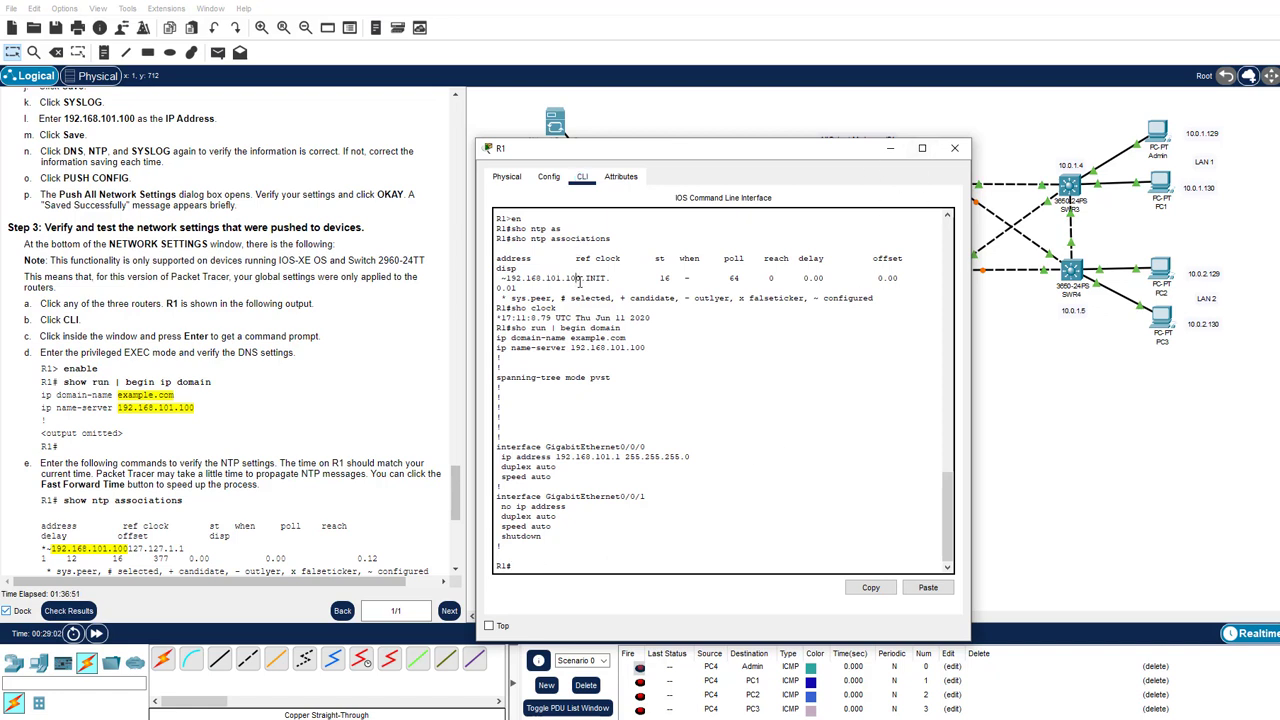
{"action": "left_click_drag", "start_coordinate": [580, 280], "coordinate": [506, 285]}
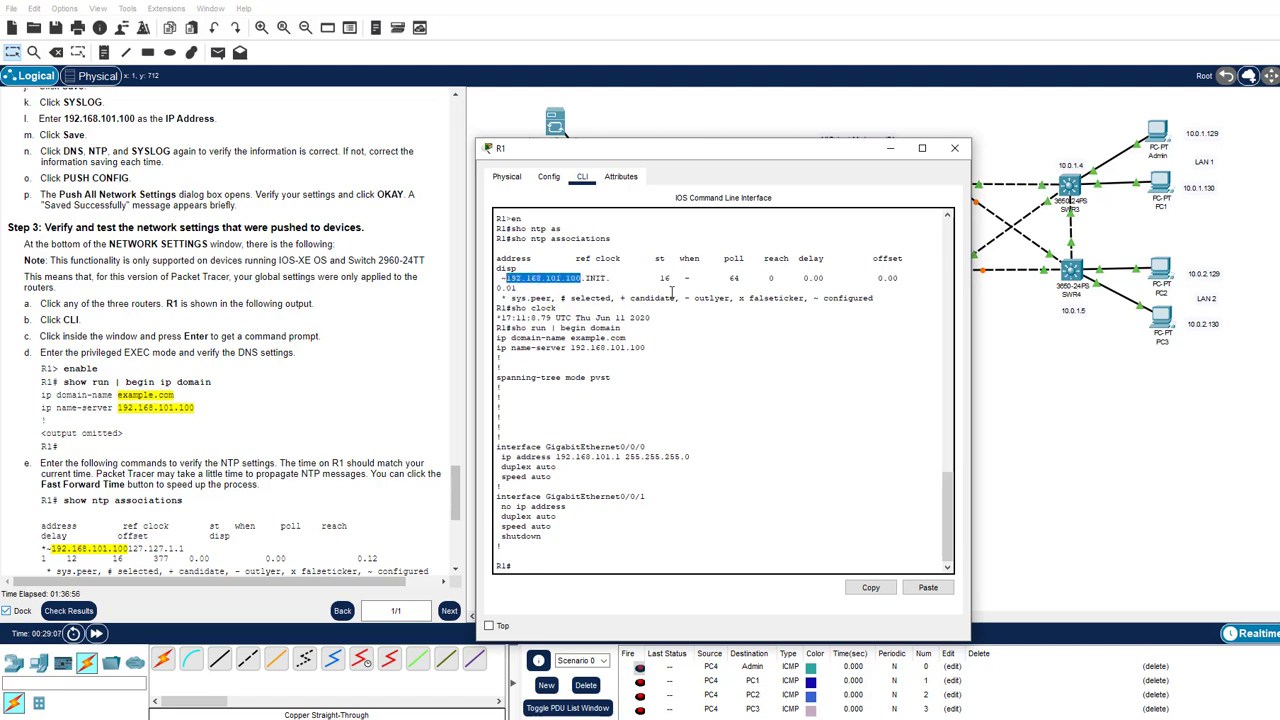
{"action": "left_click_drag", "start_coordinate": [650, 318], "coordinate": [595, 318]}
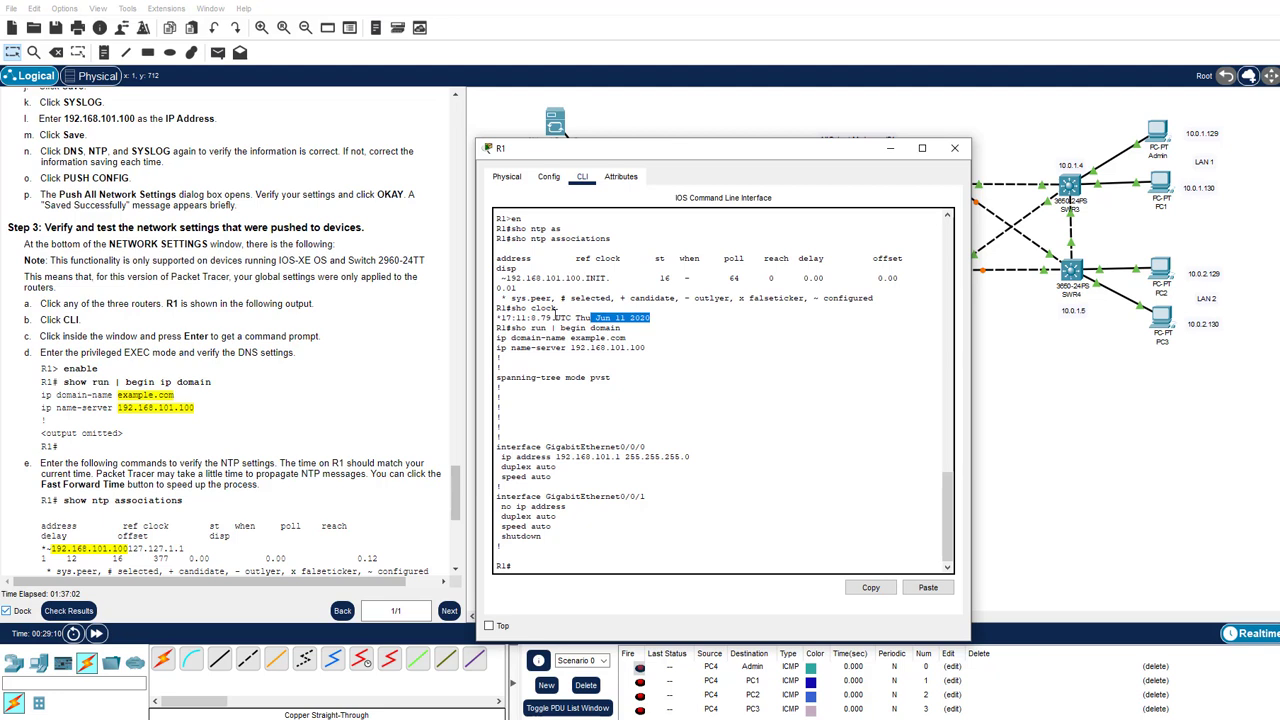
{"action": "left_click_drag", "start_coordinate": [500, 318], "coordinate": [527, 318]}
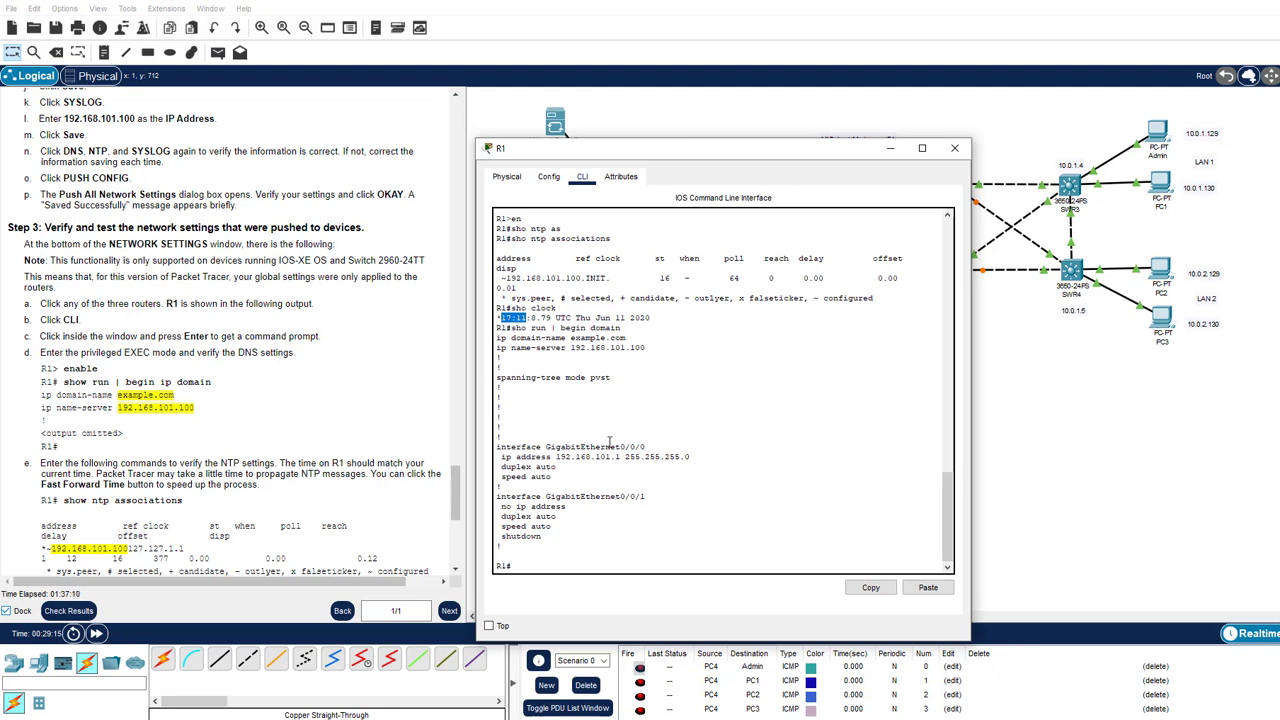
{"action": "left_click_drag", "start_coordinate": [626, 339], "coordinate": [571, 348]}
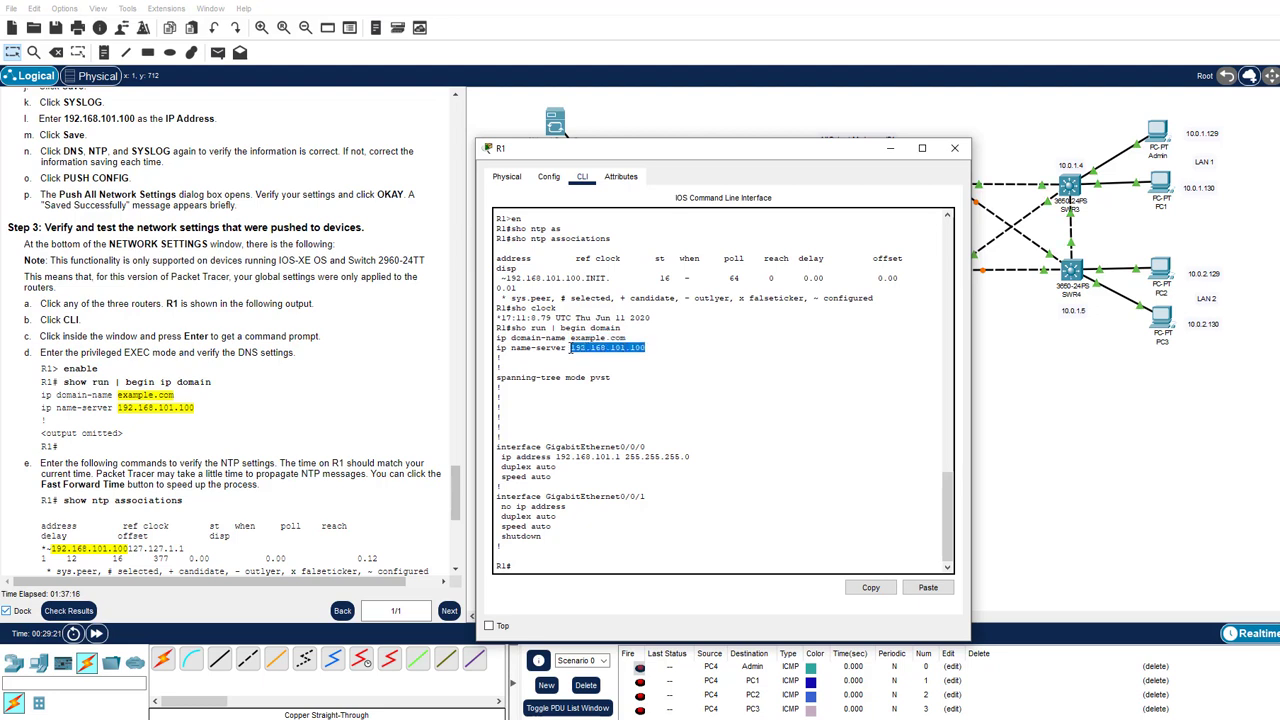
{"action": "left_click", "coordinate": [538, 566]}
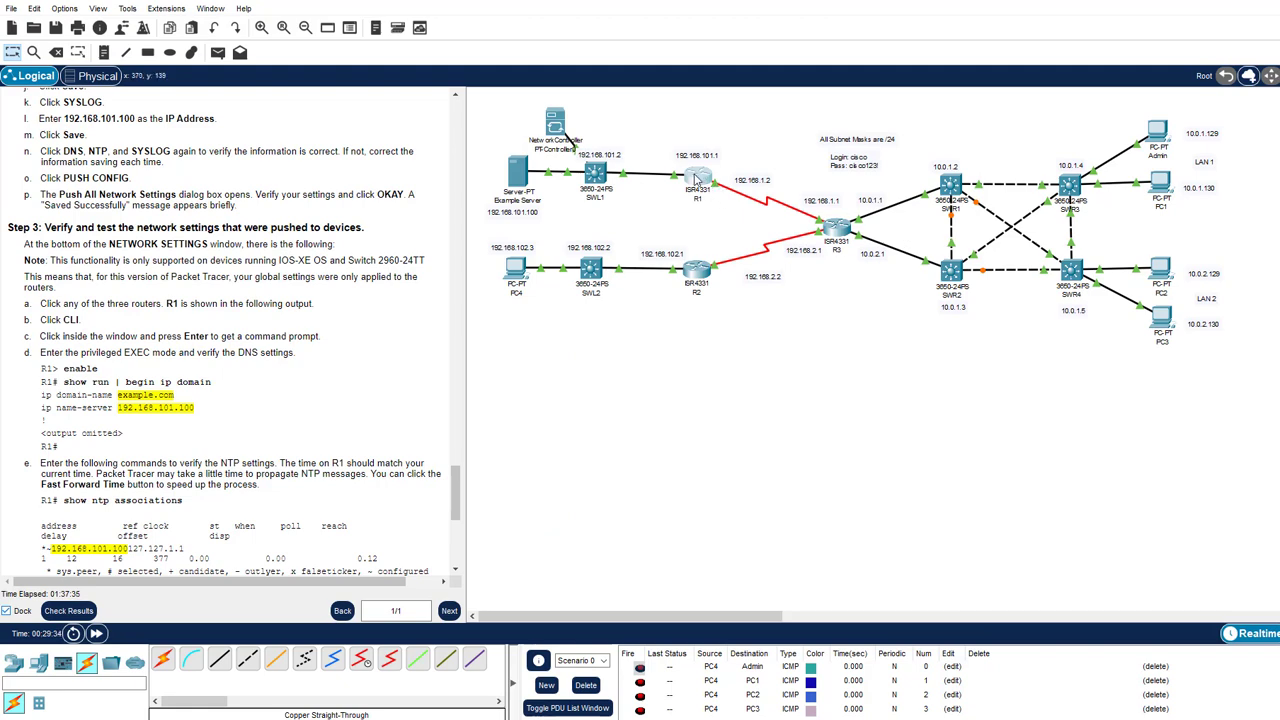
Shut and re-enable R1's Serial0/1/0 interface, then close R1's window
{"action": "left_click", "coordinate": [698, 182]}
{"action": "key", "text": "Return"}
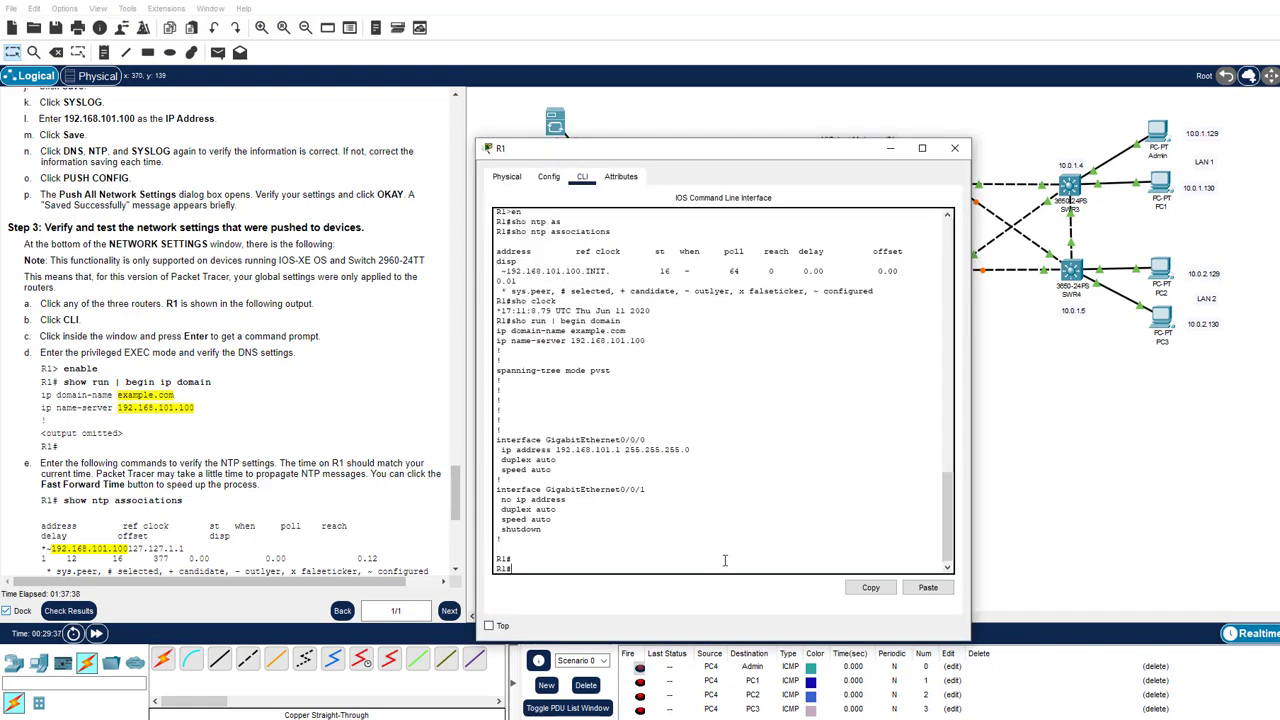
{"action": "type", "text": "conf t"}
{"action": "key", "text": "Return"}
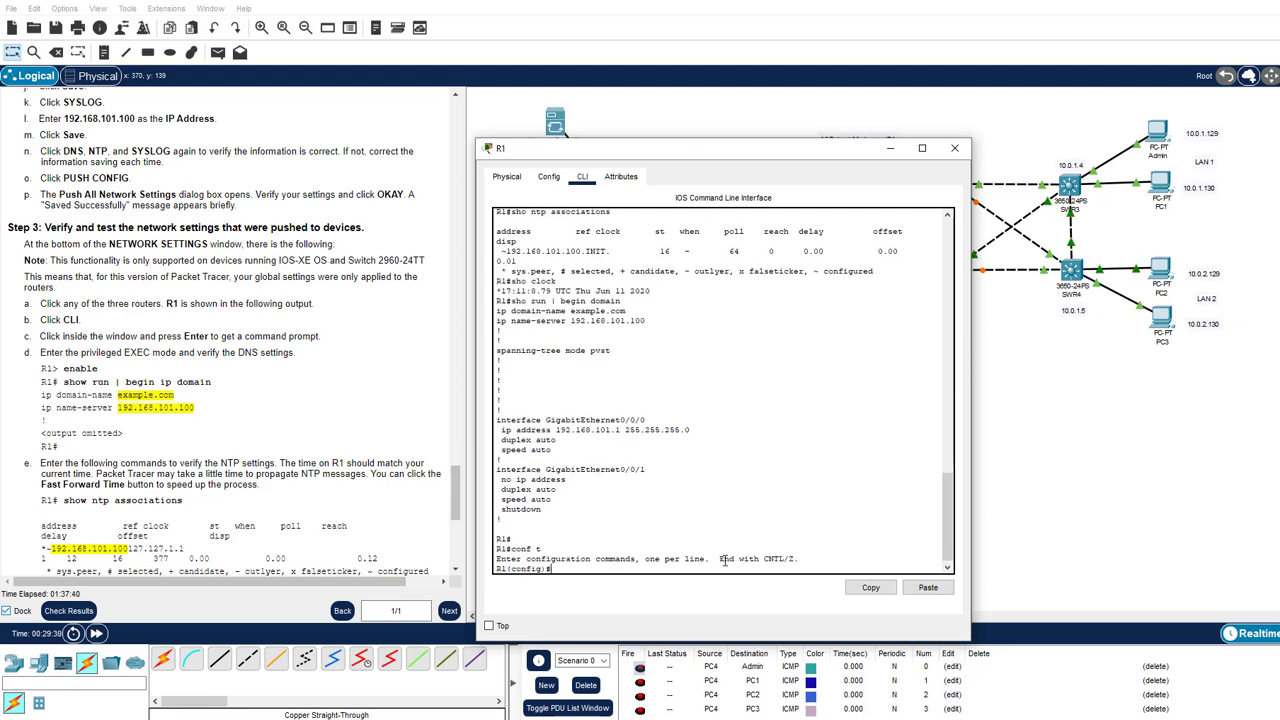
{"action": "type", "text": "int"}
{"action": "type", "text": " g"}
{"action": "type", "text": "0/1/"}
{"action": "key", "text": "Return"}
{"action": "type", "text": "ut"}
{"action": "key", "text": "Return"}
{"action": "type", "text": "no sh"}
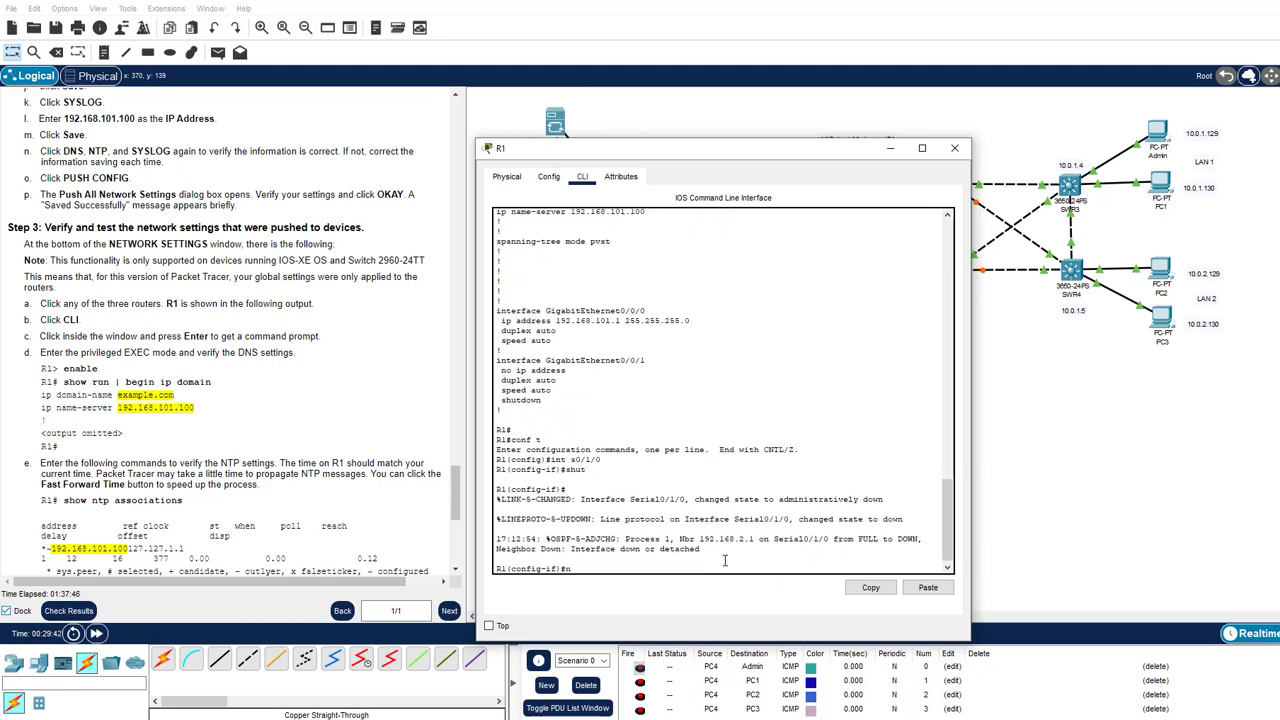
{"action": "type", "text": "ut"}
{"action": "key", "text": "Return"}
{"action": "type", "text": "end"}
{"action": "key", "text": "Return"}
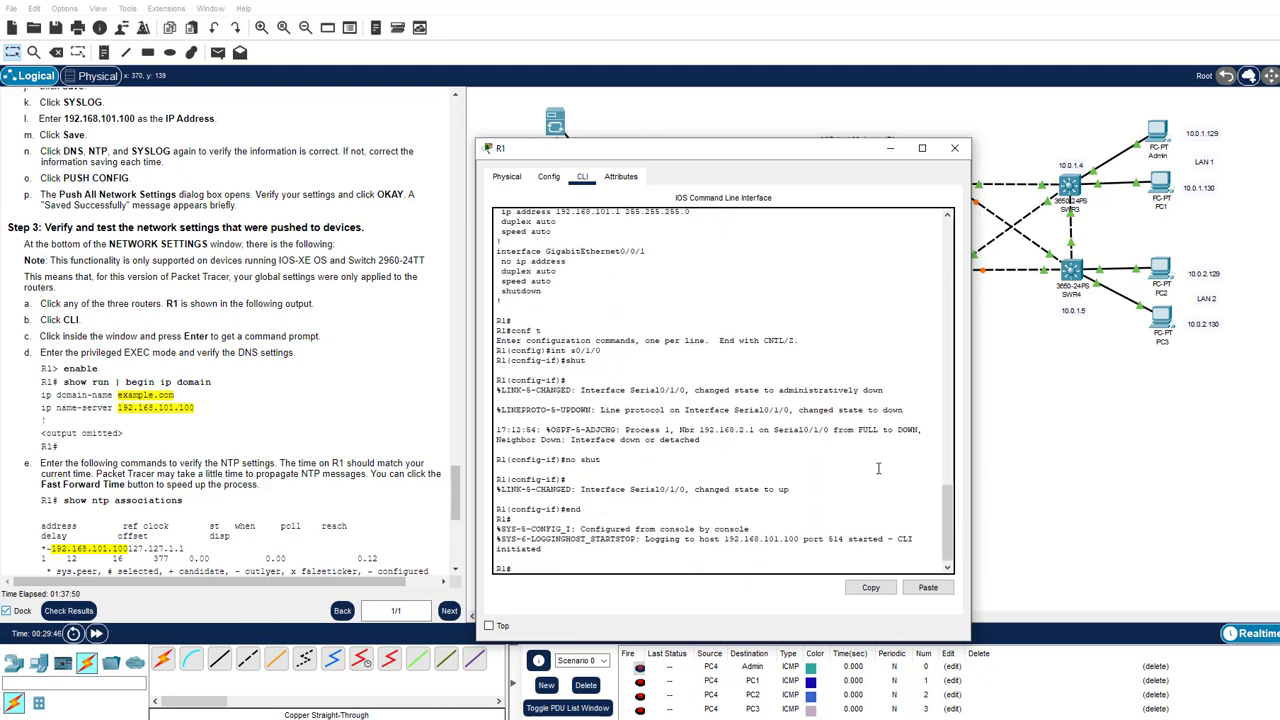
{"action": "left_click", "coordinate": [954, 148]}
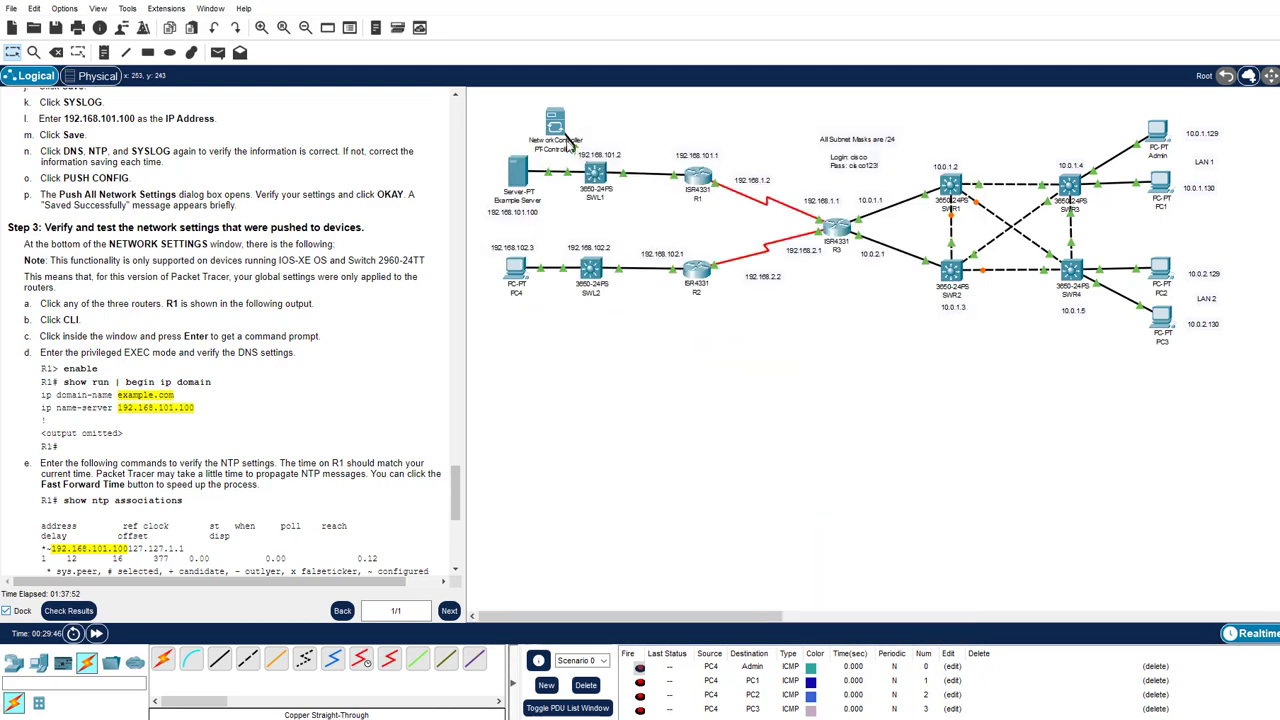
{"action": "left_click", "coordinate": [517, 175]}
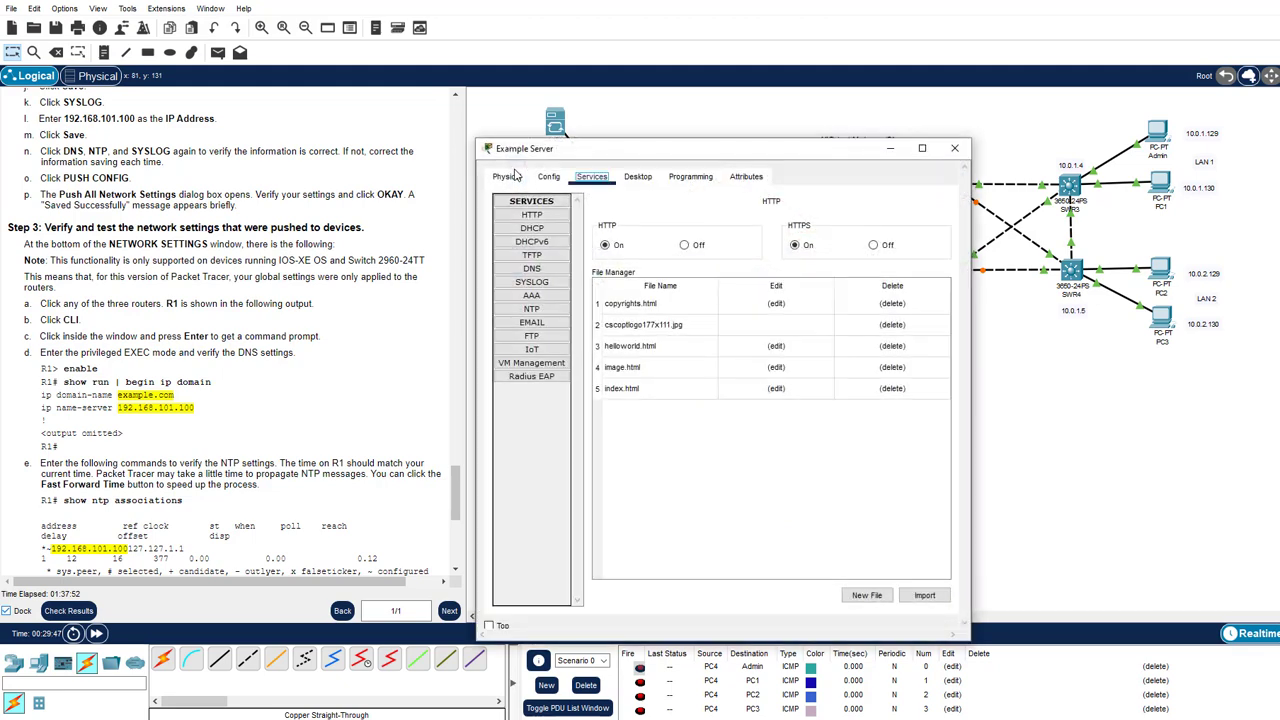
{"action": "left_click", "coordinate": [545, 283]}
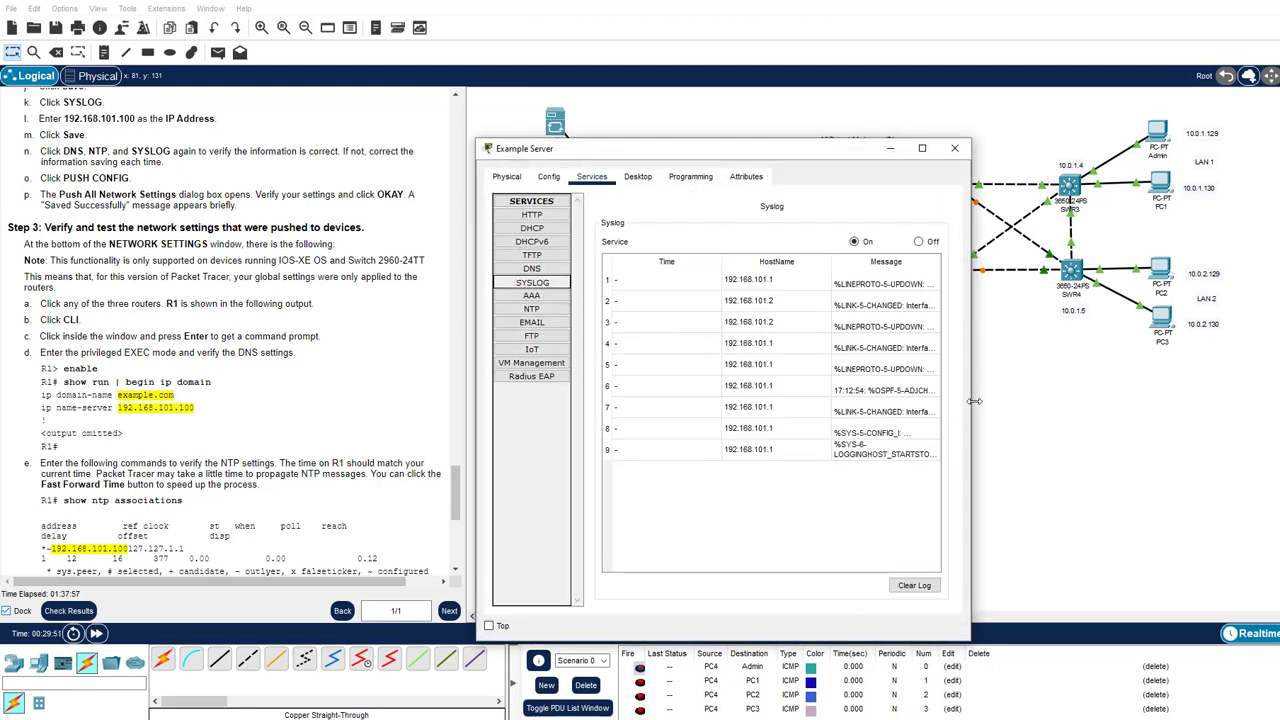
{"action": "left_click_drag", "start_coordinate": [974, 401], "coordinate": [1190, 405]}
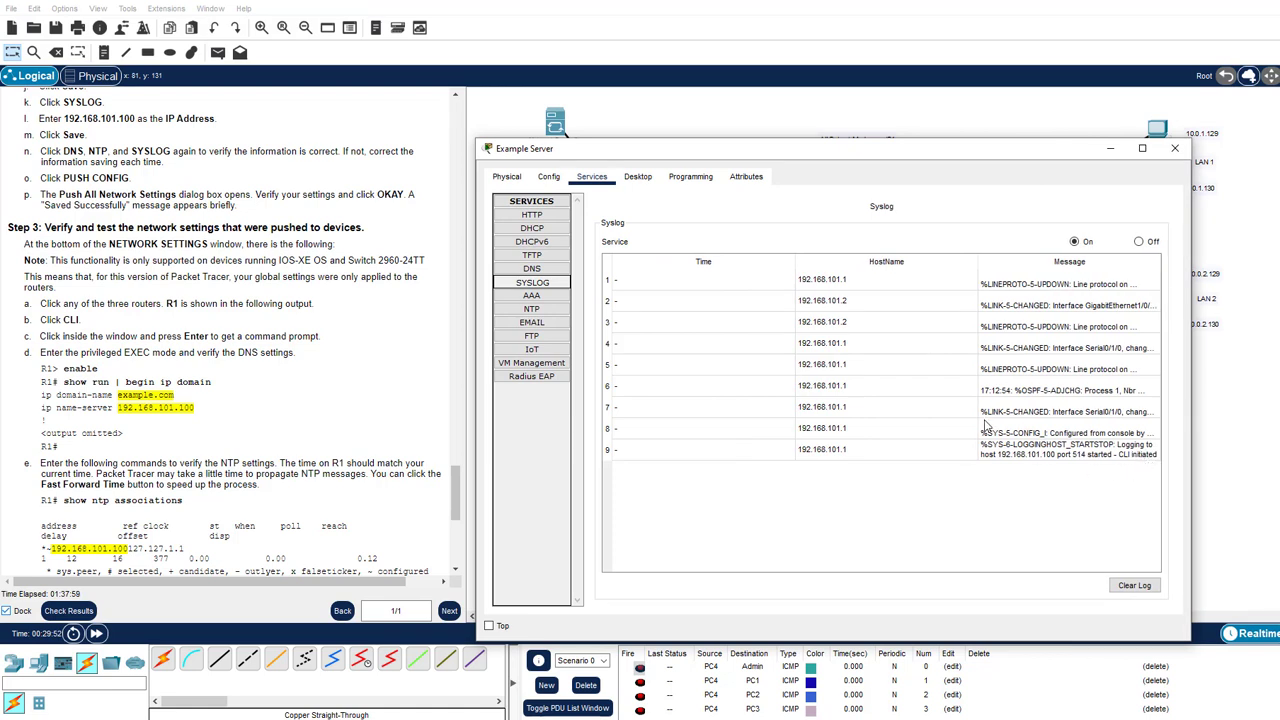